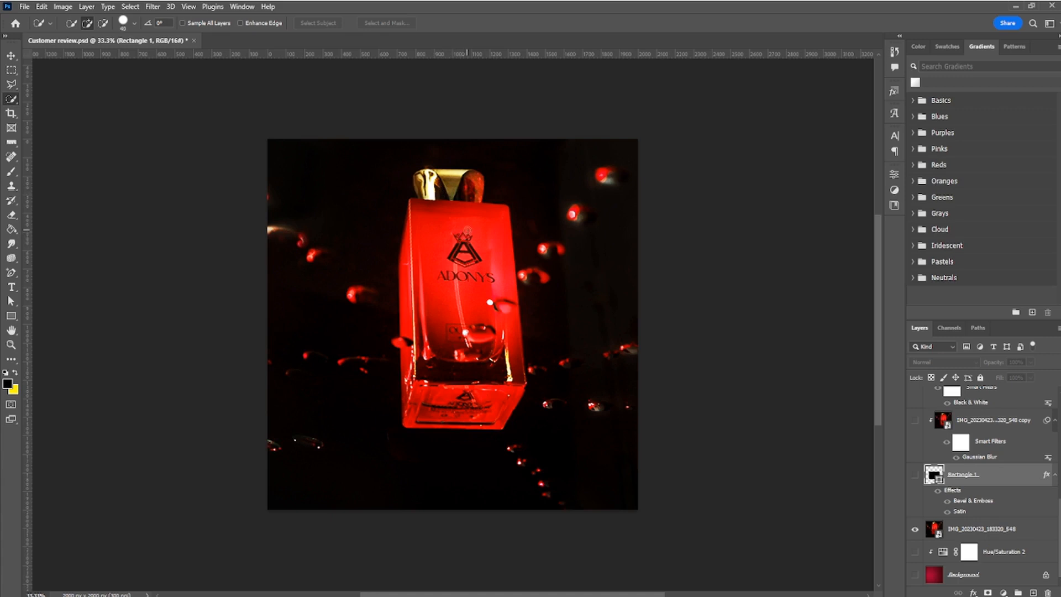
# Enlarge the Quick Selection brush to 700 px.
pyautogui.press(']')
pyautogui.press(']')
pyautogui.press(']')
pyautogui.press(']')
pyautogui.press(']')
pyautogui.press(']')
pyautogui.press(']')
pyautogui.press(']')
pyautogui.press(']')
pyautogui.press(']')
pyautogui.press(']')
pyautogui.press(']')
pyautogui.press(']')
pyautogui.press(']')
pyautogui.press(']')
pyautogui.press(']')
pyautogui.press(']')
pyautogui.press(']')
pyautogui.press(']')
pyautogui.press(']')
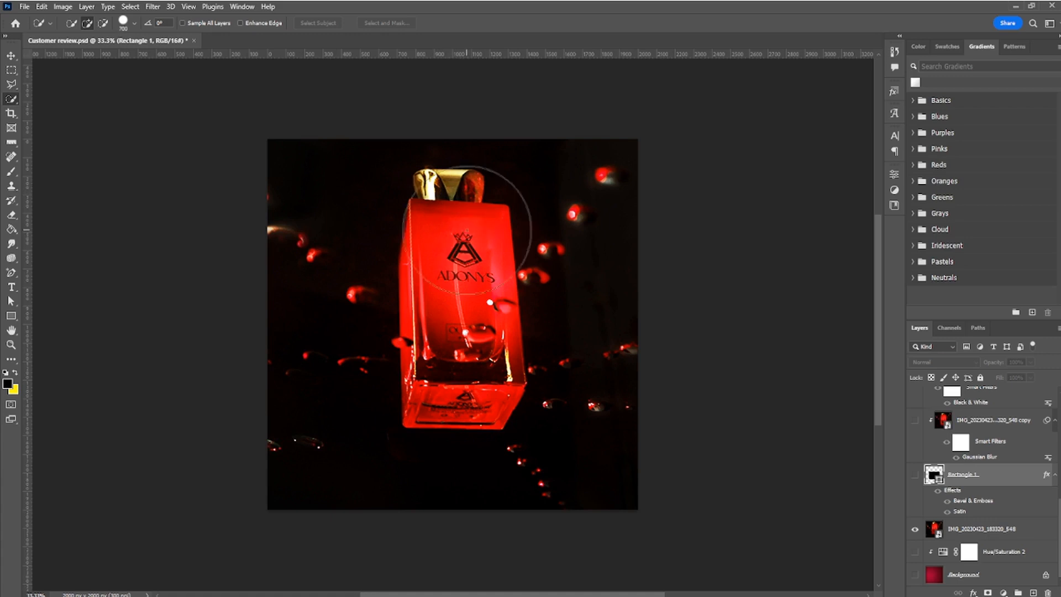
# Reduce the Quick Selection brush to 250 px and select the perfume bottle together with its cap.
pyautogui.press('[')
pyautogui.press('[')
pyautogui.press('[')
pyautogui.press('[')
pyautogui.press('[')
pyautogui.press('[')
pyautogui.press('[')
pyautogui.press('[')
pyautogui.press('[')
pyautogui.press('[')
pyautogui.press('[')
pyautogui.press('[')
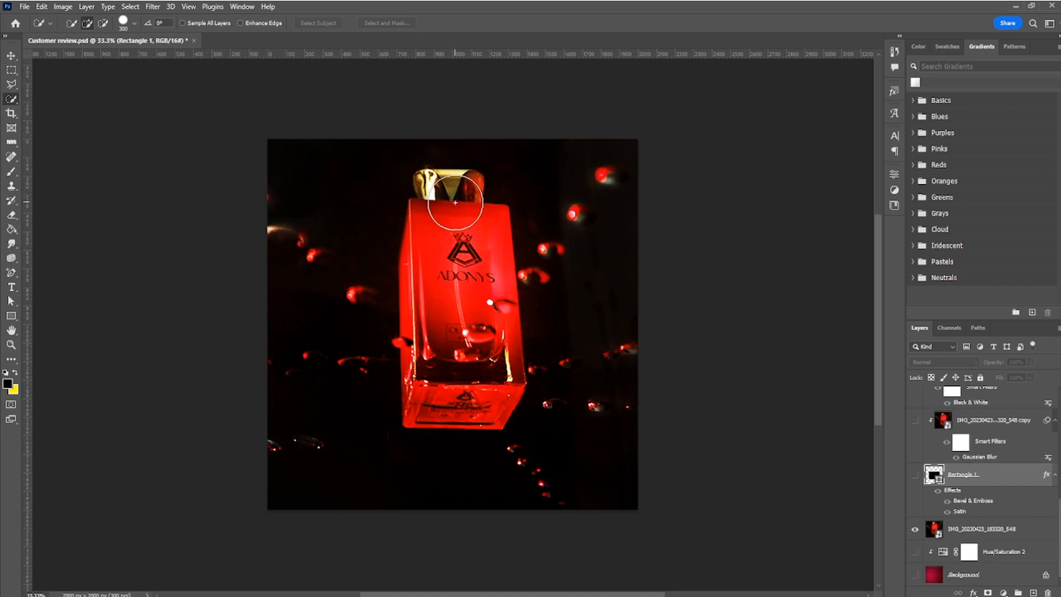
pyautogui.press('[')
pyautogui.moveTo(451, 195)
pyautogui.mouseDown()
pyautogui.moveTo(476, 261)
pyautogui.moveTo(467, 300)
pyautogui.moveTo(446, 323)
pyautogui.moveTo(431, 326)
pyautogui.moveTo(421, 303)
pyautogui.moveTo(422, 230)
pyautogui.mouseUp()
pyautogui.moveTo(445, 366)
pyautogui.mouseDown()
pyautogui.moveTo(426, 380)
pyautogui.moveTo(477, 389)
pyautogui.mouseUp()
# Examine the selection outline along the bottle's left side and around the cap for areas that need correcting.
pyautogui.scroll(5, 362, 221)
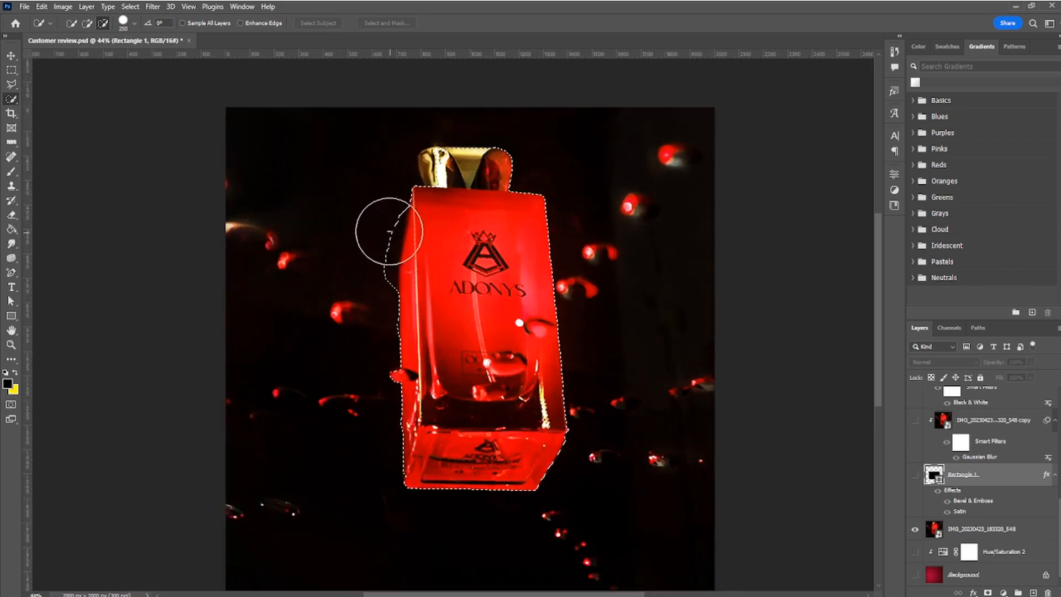
pyautogui.scroll(3, 405, 212)
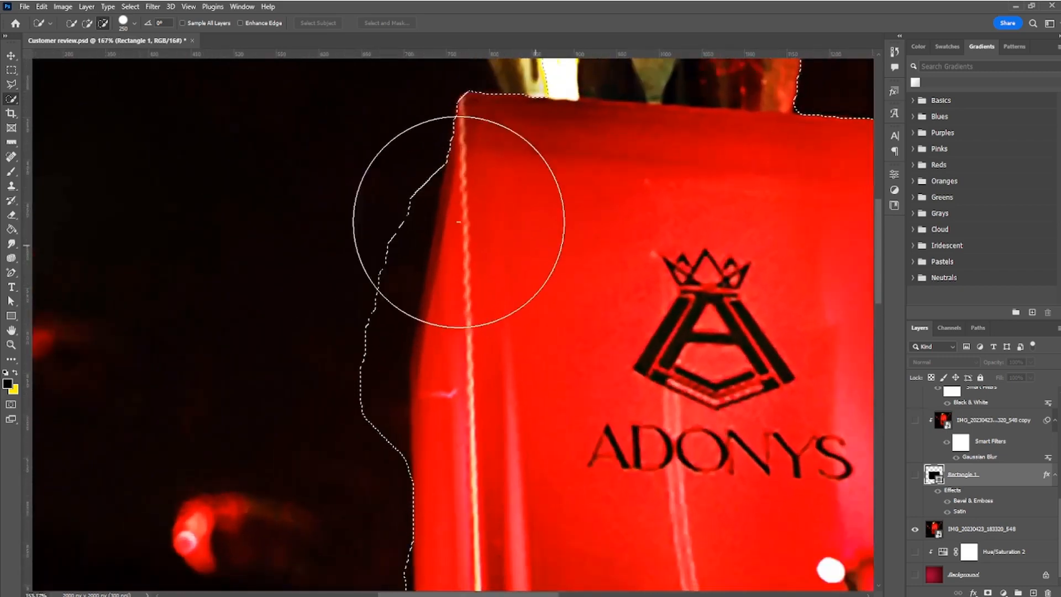
pyautogui.scroll(5, 436, 185)
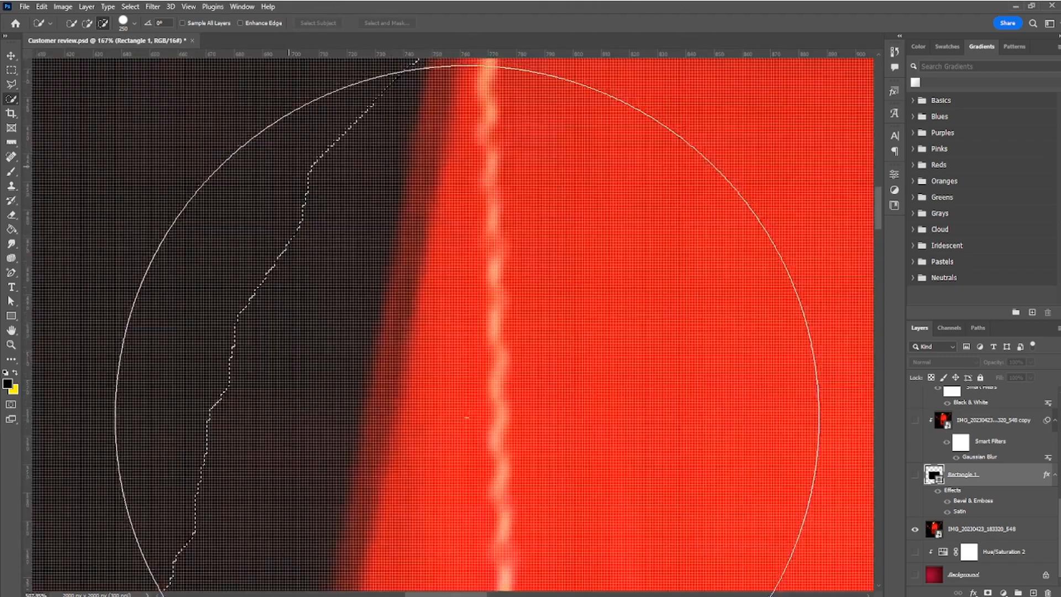
pyautogui.scroll(-2, 463, 376)
pyautogui.scroll(3, 463, 321)
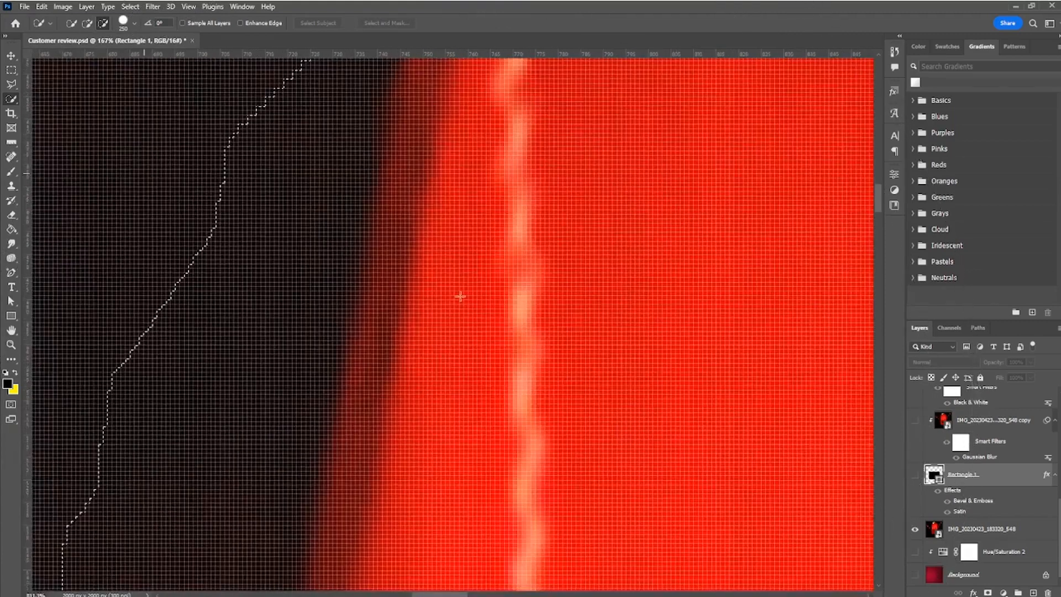
pyautogui.scroll(-3, 459, 299)
pyautogui.scroll(-8, 446, 309)
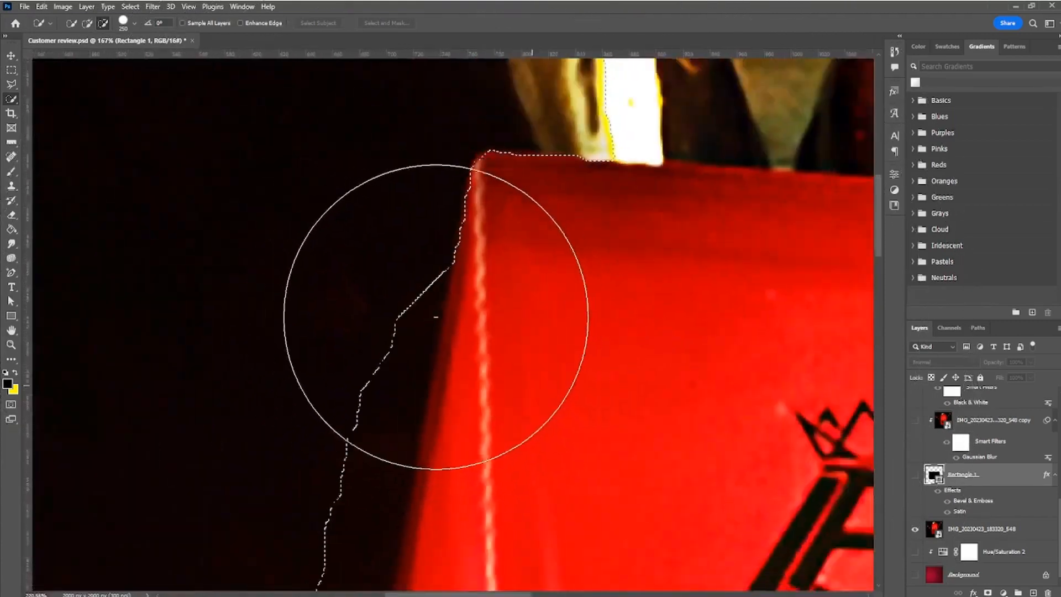
pyautogui.scroll(-4, 560, 196)
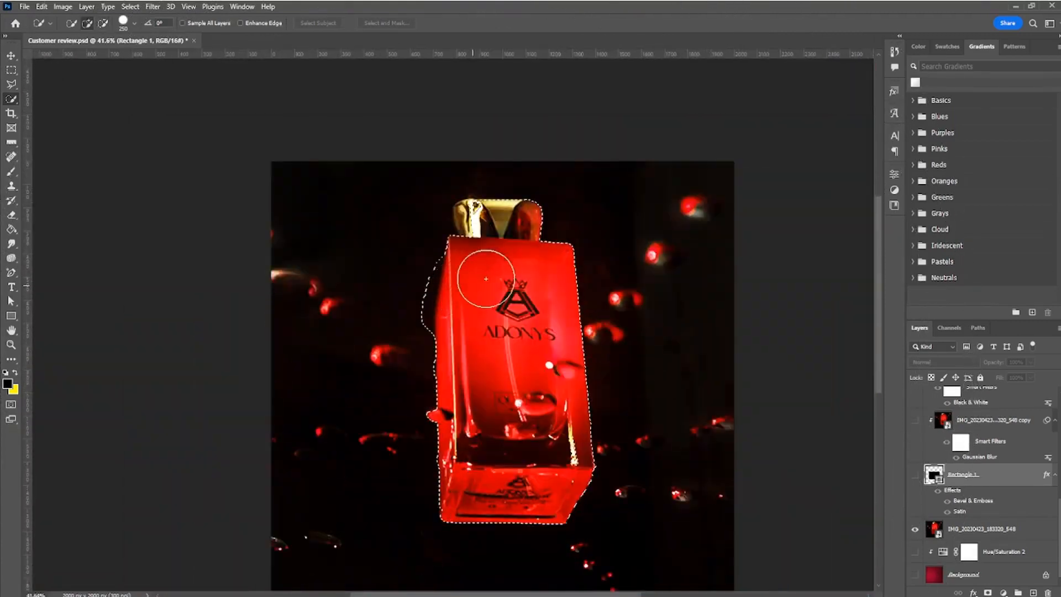
pyautogui.scroll(2, 497, 285)
pyautogui.scroll(2, 495, 232)
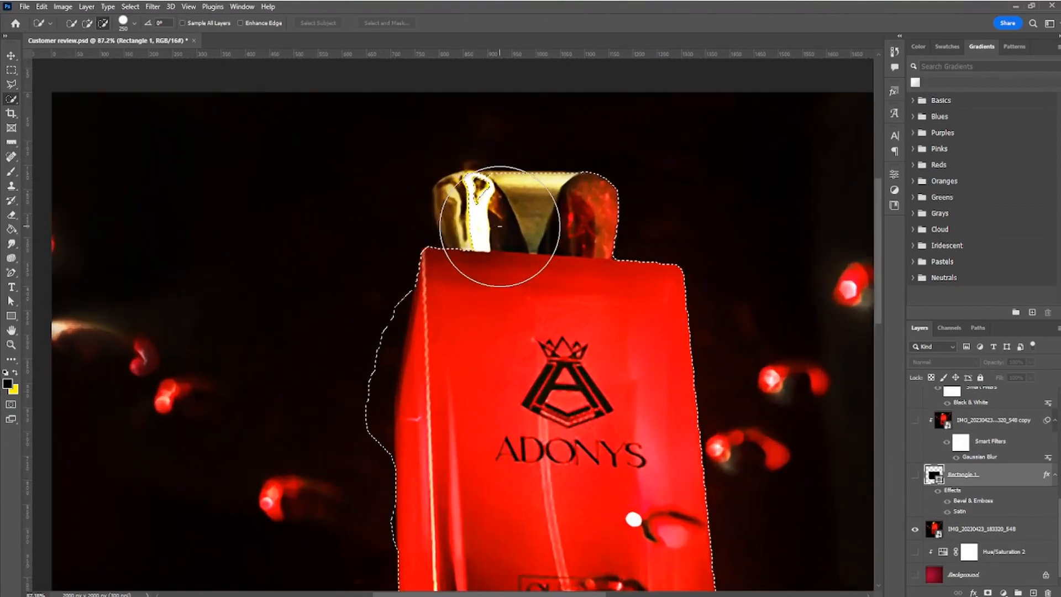
pyautogui.scroll(3, 498, 227)
pyautogui.scroll(2, 505, 233)
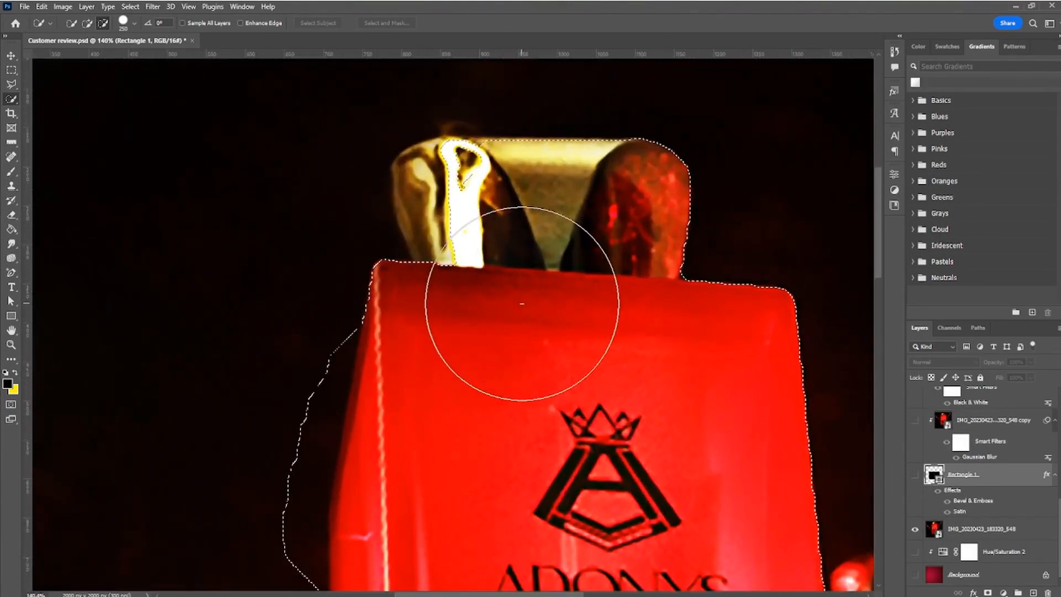
# Reduce the brush to 50 px and subtract the excess dark background beside the bottle's upper left side from the selection.
pyautogui.press('[')
pyautogui.press('[')
pyautogui.press('[')
pyautogui.press('[')
pyautogui.press('[')
pyautogui.press('[')
pyautogui.press('[')
pyautogui.press('[')
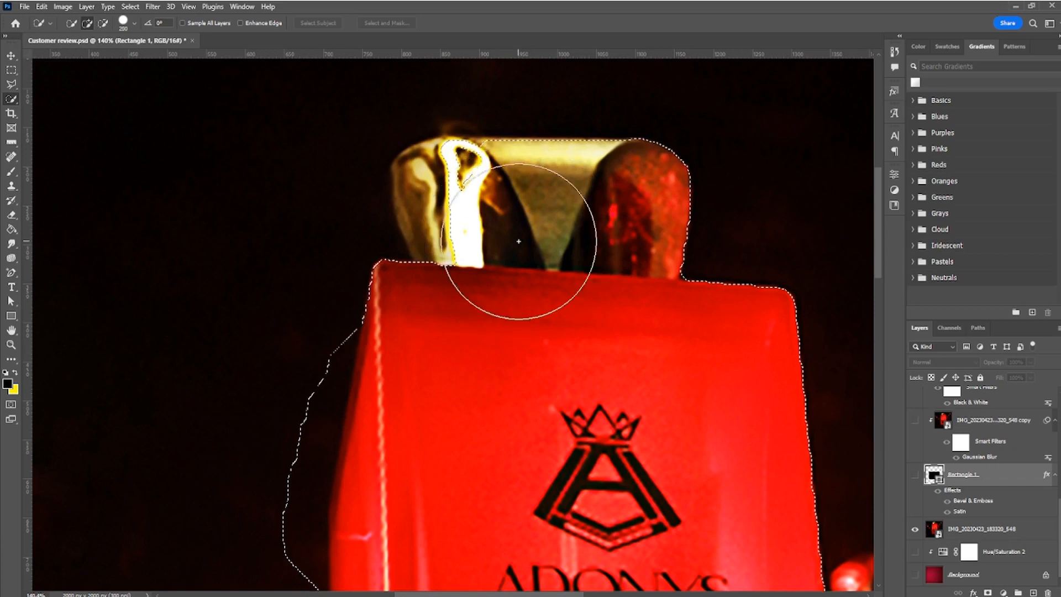
pyautogui.press('[')
pyautogui.press('[')
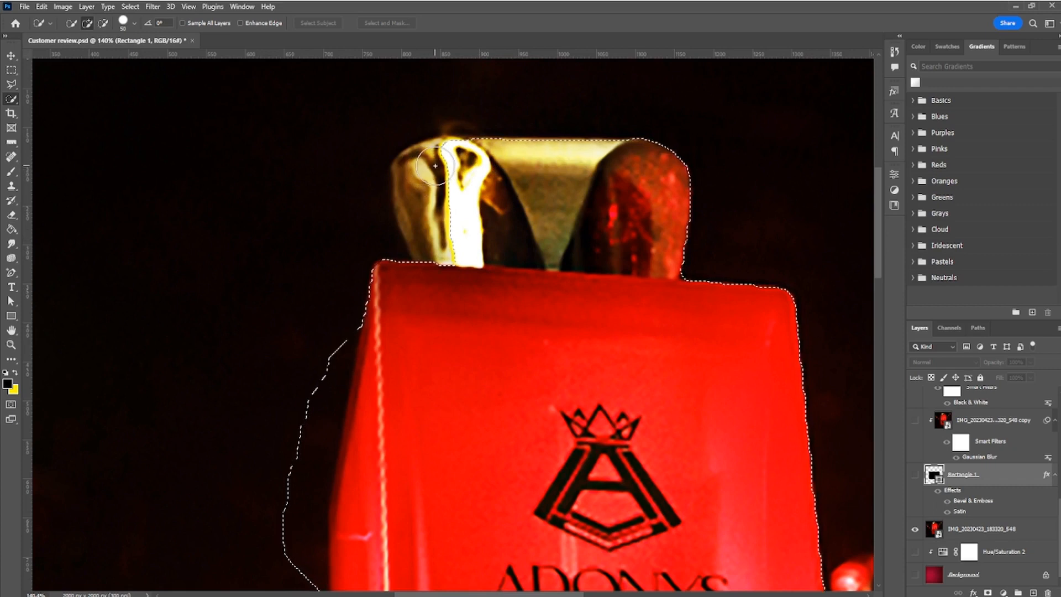
pyautogui.press('alt')
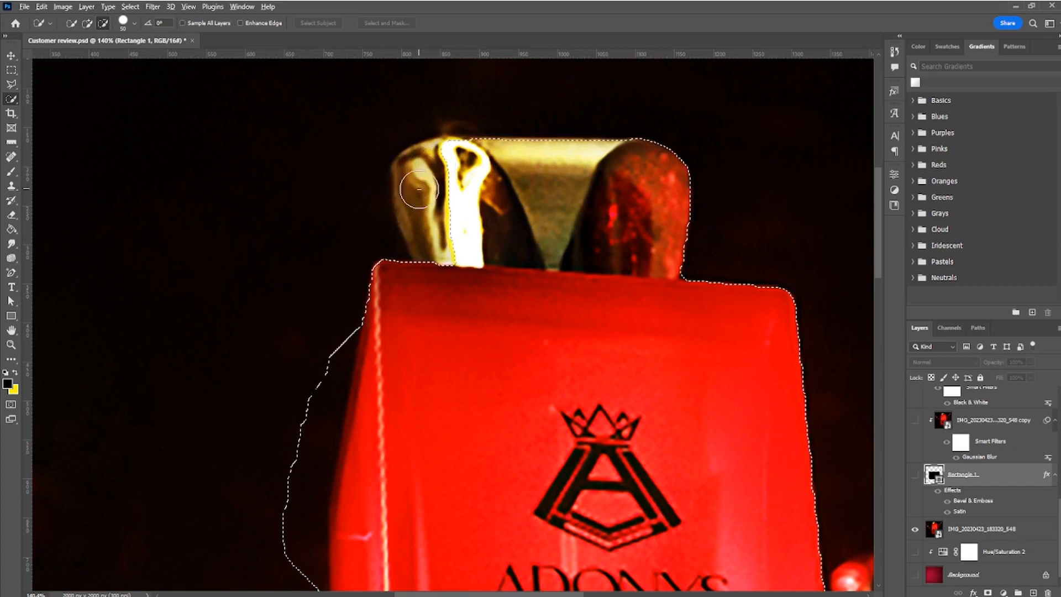
pyautogui.scroll(-6, 419, 189)
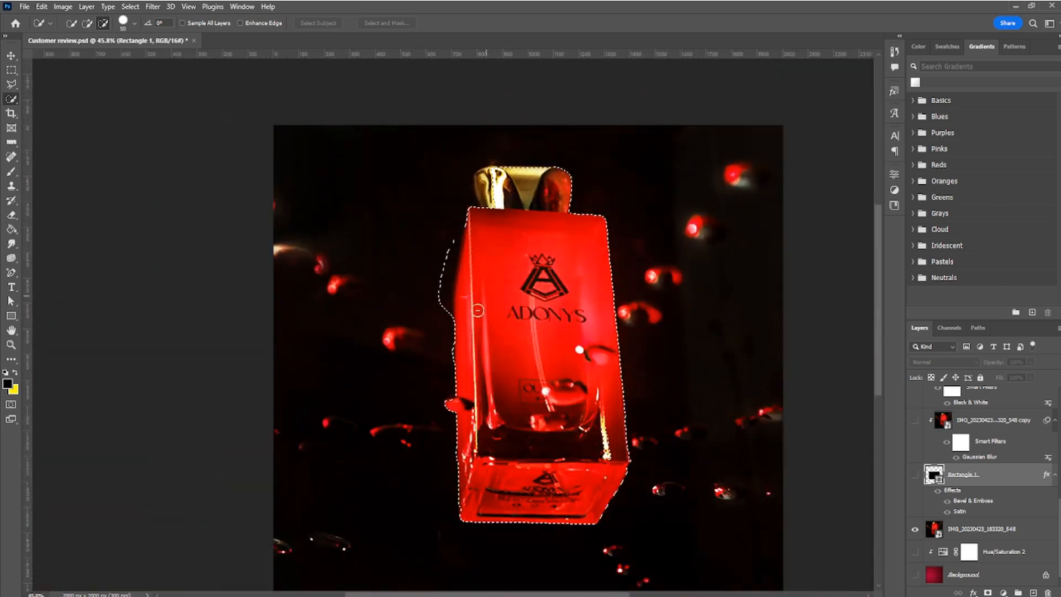
pyautogui.scroll(2, 478, 310)
pyautogui.moveTo(453, 194)
pyautogui.mouseDown()
pyautogui.moveTo(460, 234)
pyautogui.moveTo(438, 249)
pyautogui.moveTo(436, 315)
pyautogui.mouseUp()
pyautogui.moveTo(472, 243)
pyautogui.mouseDown()
pyautogui.moveTo(479, 239)
pyautogui.moveTo(465, 221)
pyautogui.mouseUp()
pyautogui.press('alt')
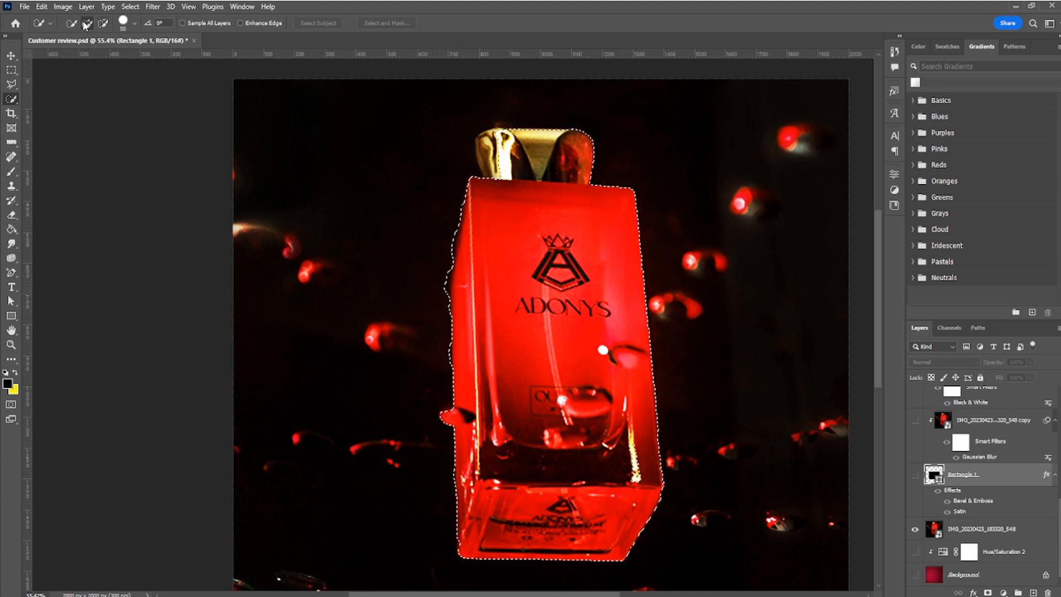
# Switch the Quick Selection brush to subtract mode and back to add mode.
pyautogui.click(104, 24)
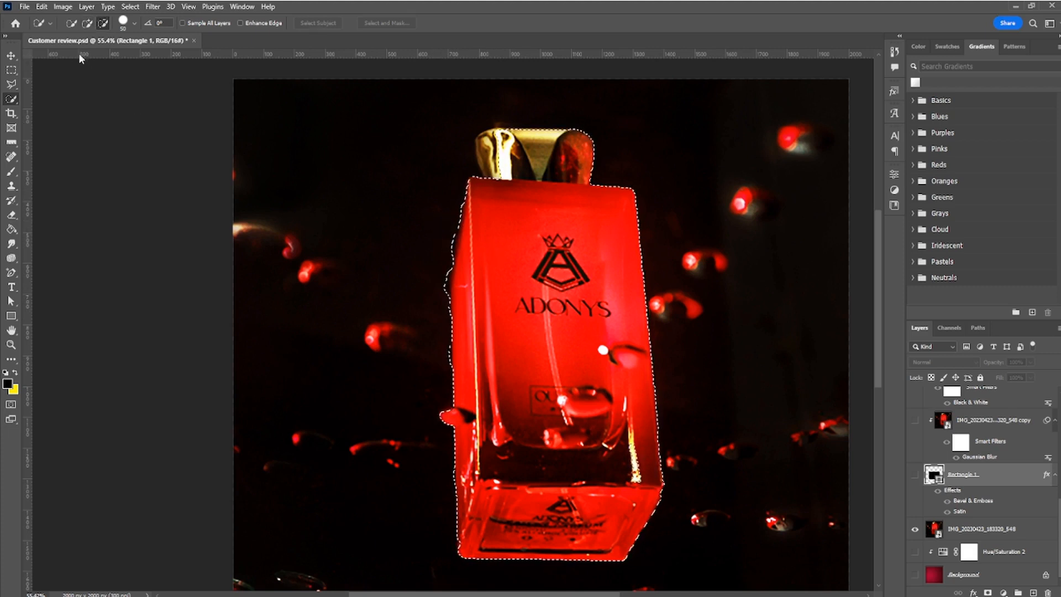
pyautogui.click(86, 25)
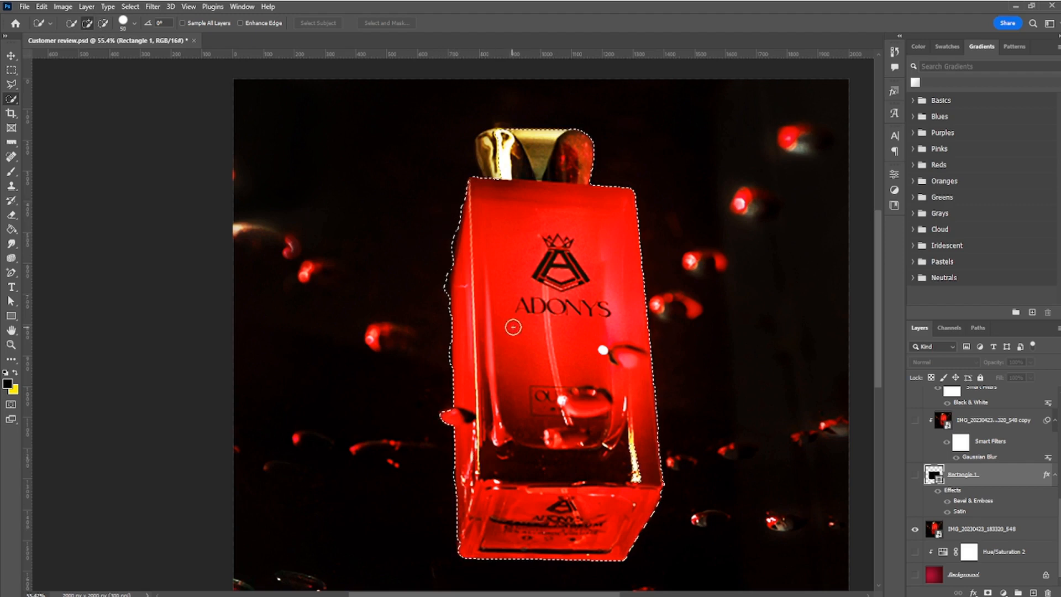
pyautogui.scroll(-3, 527, 314)
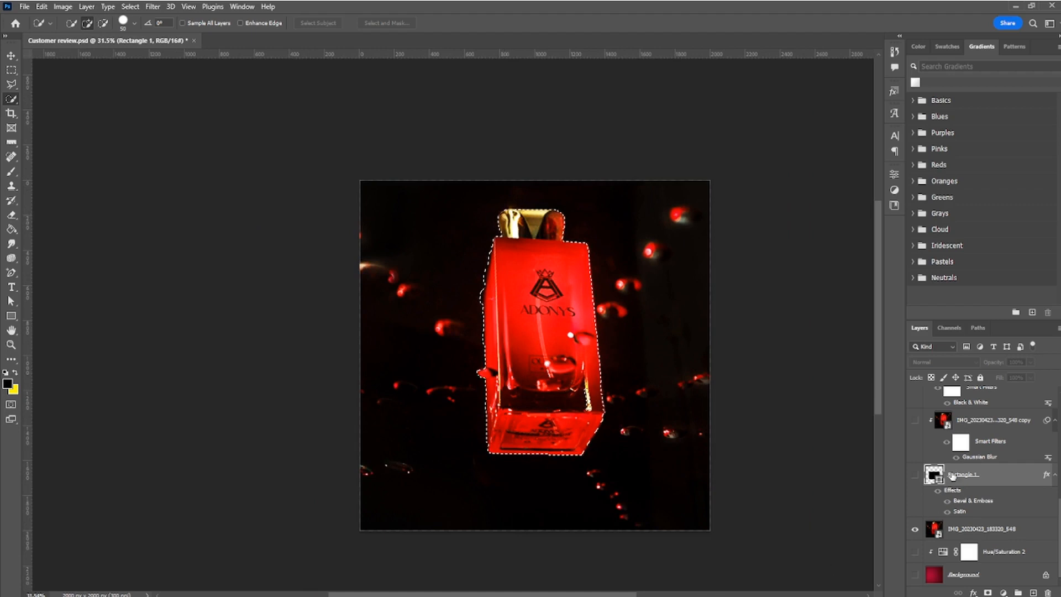
# Try masking the IMG_20230423_183320_548 layer with the bottle selection, and undo the mask.
pyautogui.click(992, 531)
pyautogui.click(988, 593)
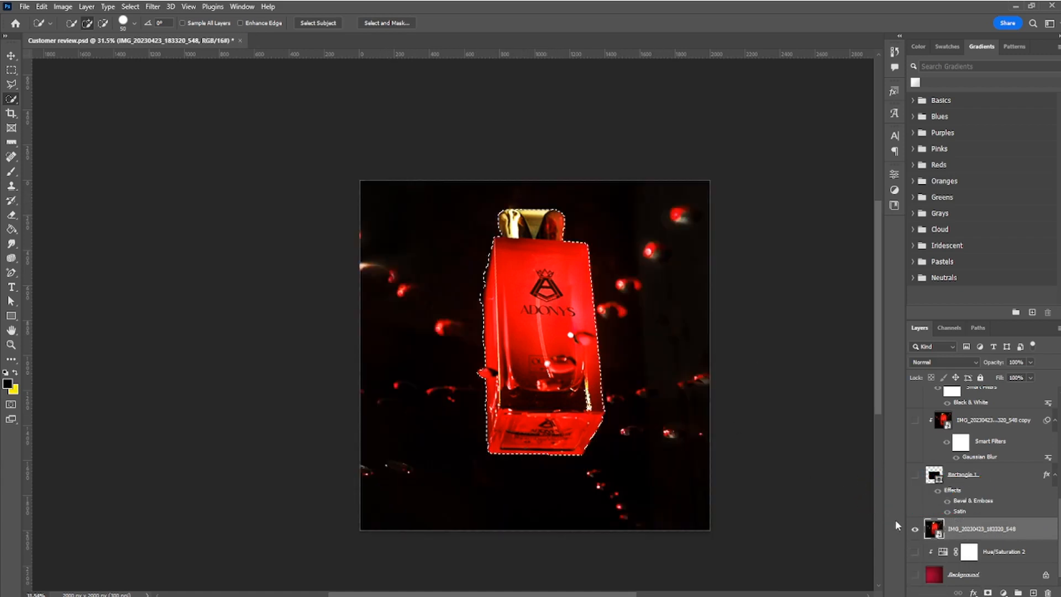
pyautogui.hotkey('ctrl', 'z')
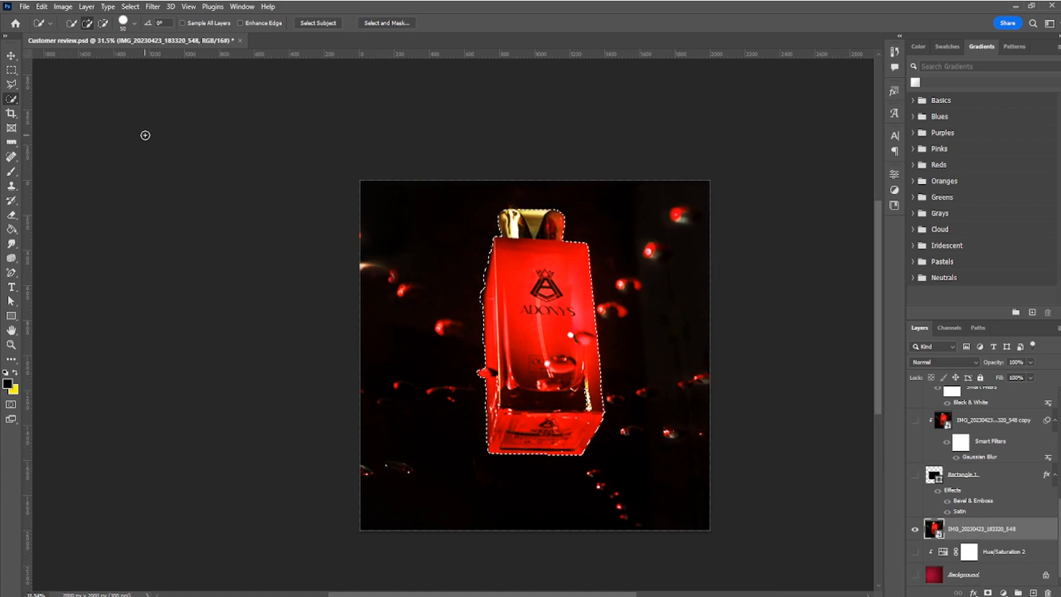
# Clear the active selection and switch to the Magic Wand tool.
pyautogui.press('v')
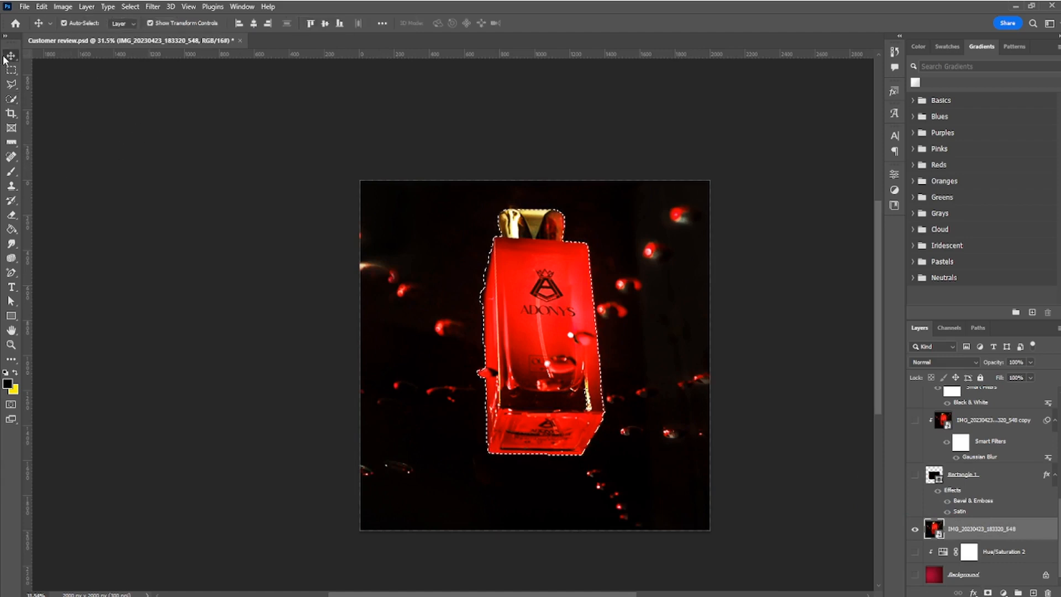
pyautogui.hotkey('ctrl', 'd')
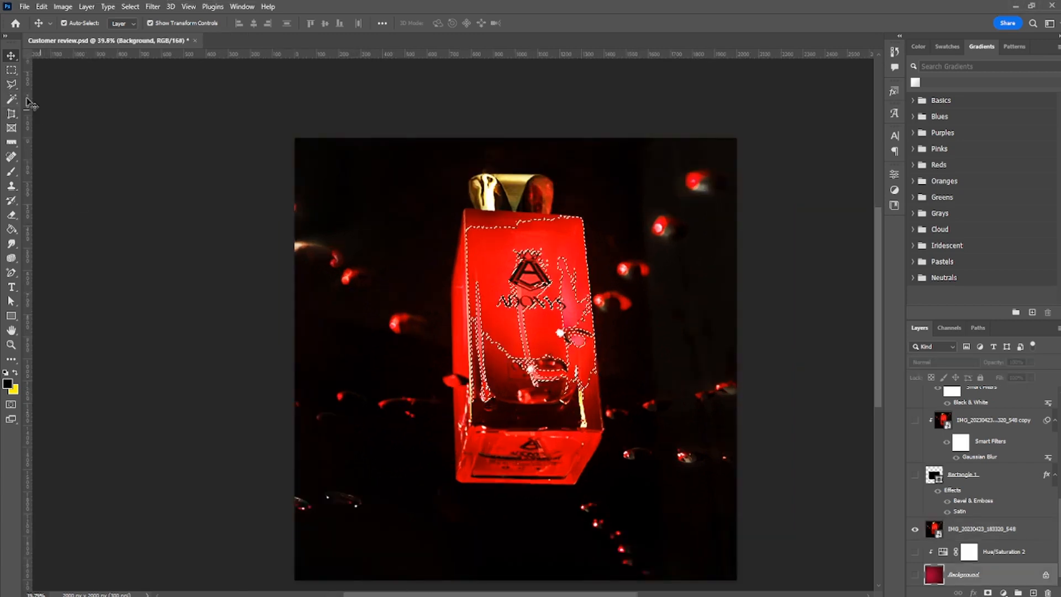
pyautogui.click(15, 100)
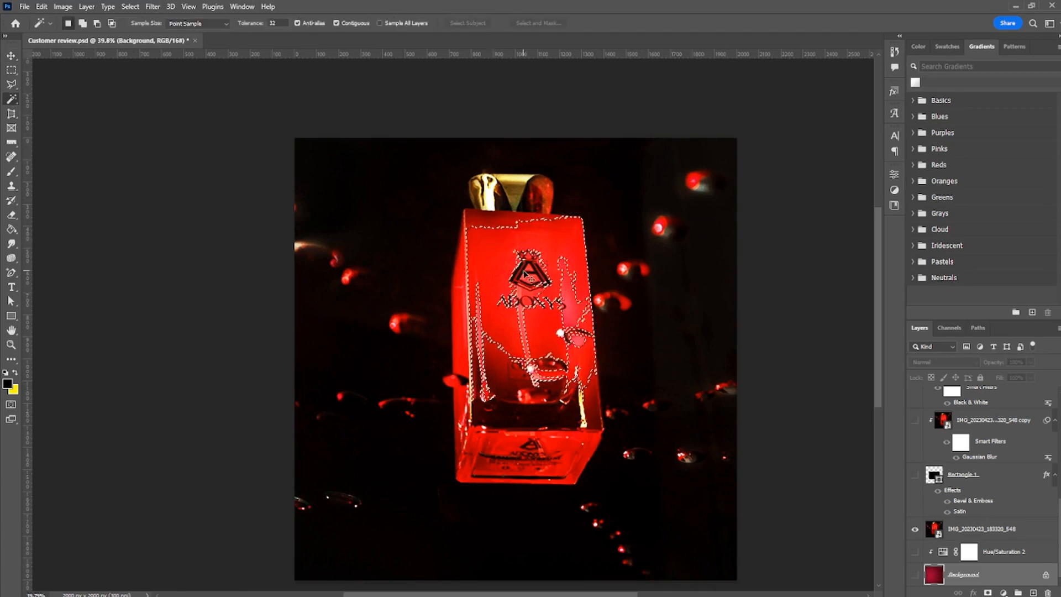
pyautogui.hotkey('ctrl', 'd')
# Inspect the pixels along the bottle's upper left edge at high magnification.
pyautogui.scroll(6, 503, 229)
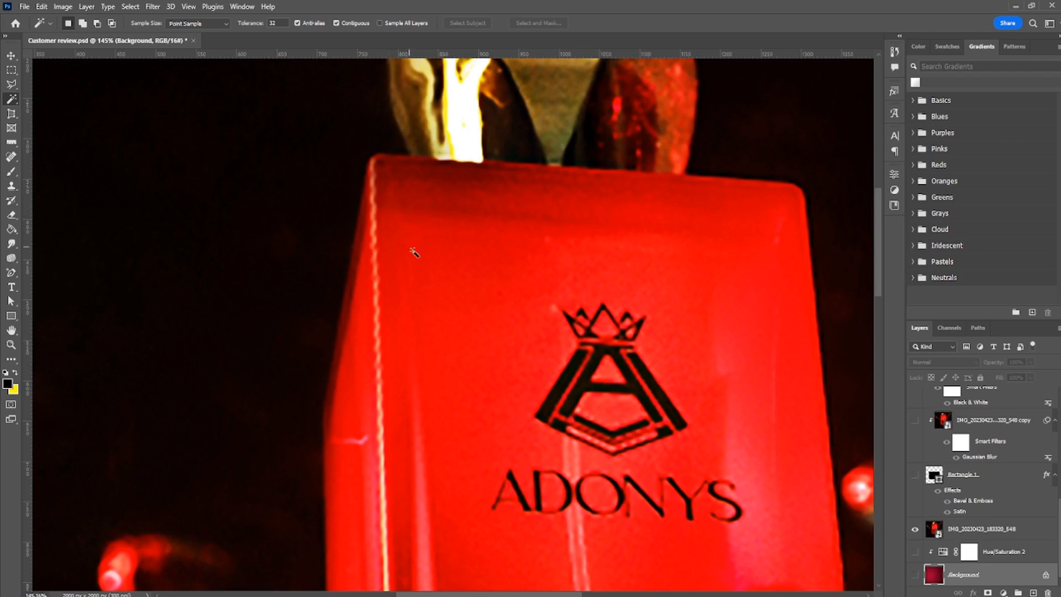
pyautogui.scroll(-5, 415, 253)
pyautogui.scroll(2, 422, 175)
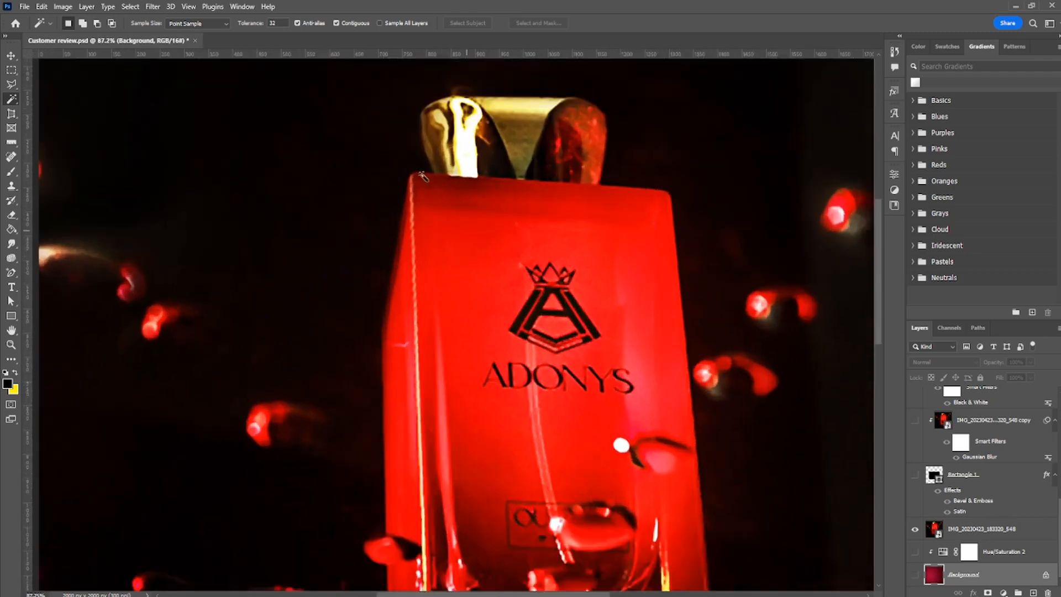
pyautogui.scroll(-4, 421, 176)
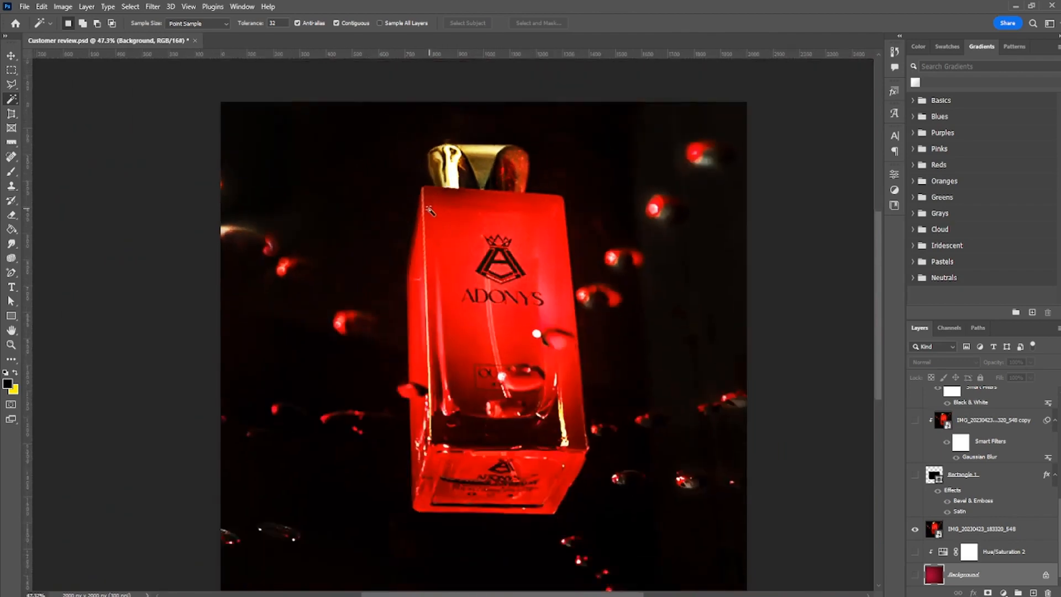
pyautogui.scroll(10, 430, 210)
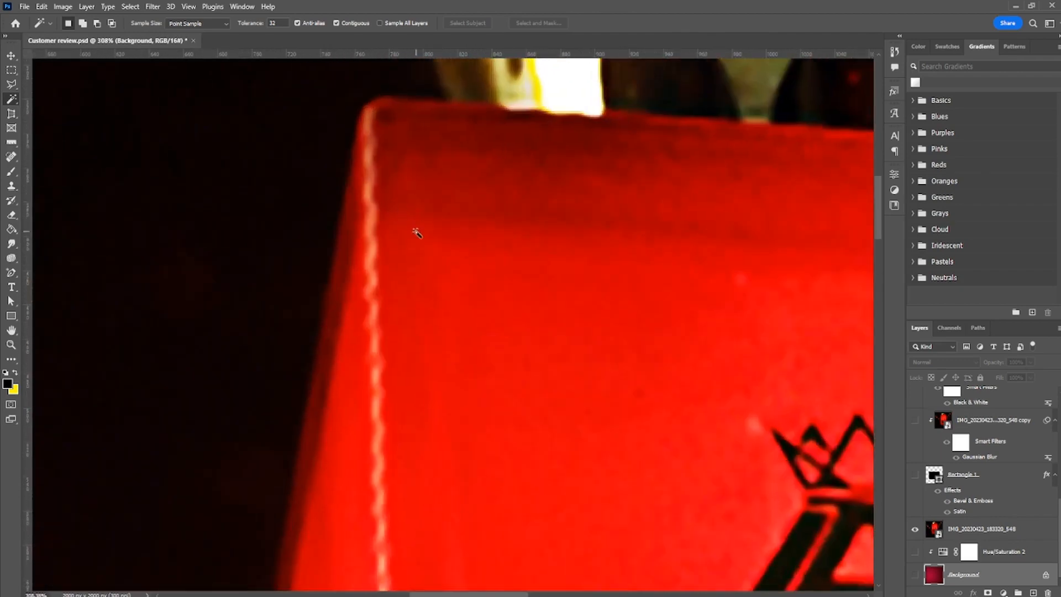
pyautogui.scroll(7, 417, 233)
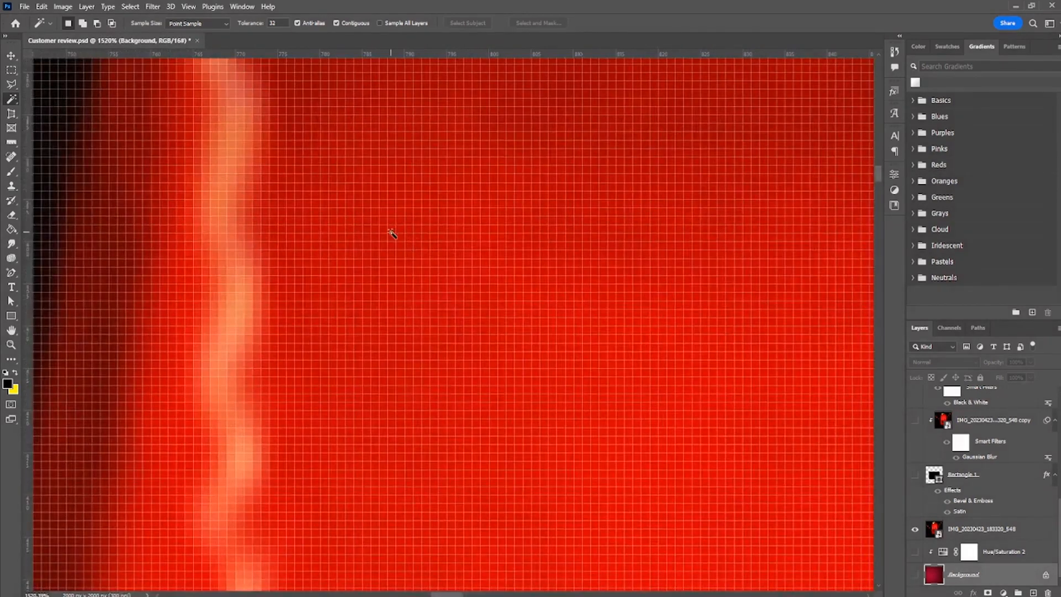
pyautogui.scroll(-6, 396, 243)
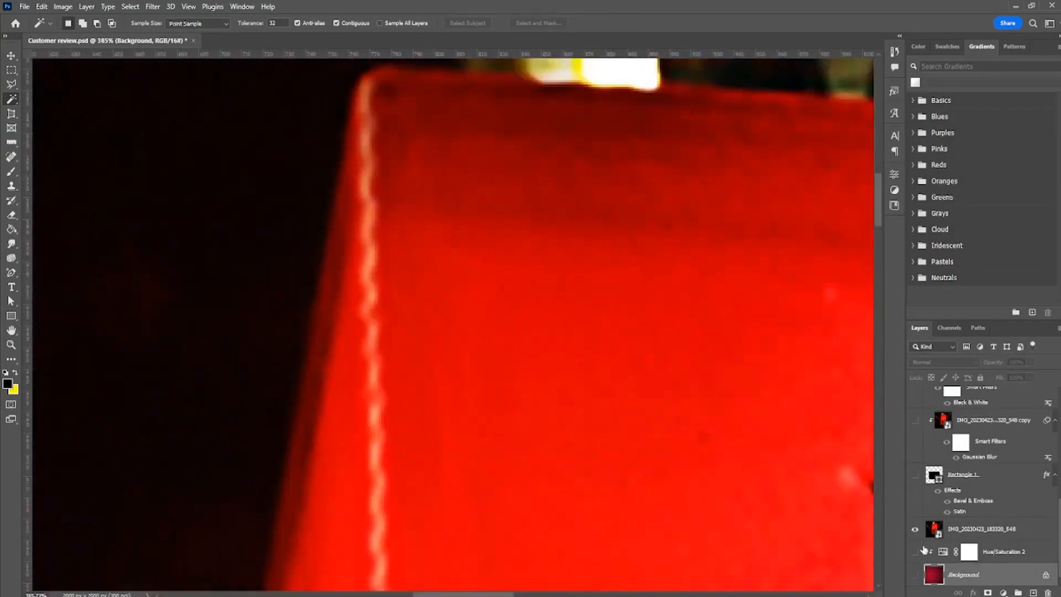
# Make the IMG_20230423_183320_548 photo layer active for the Magic Wand at the bottle's upper left corner.
pyautogui.click(933, 532)
pyautogui.scroll(3, 420, 214)
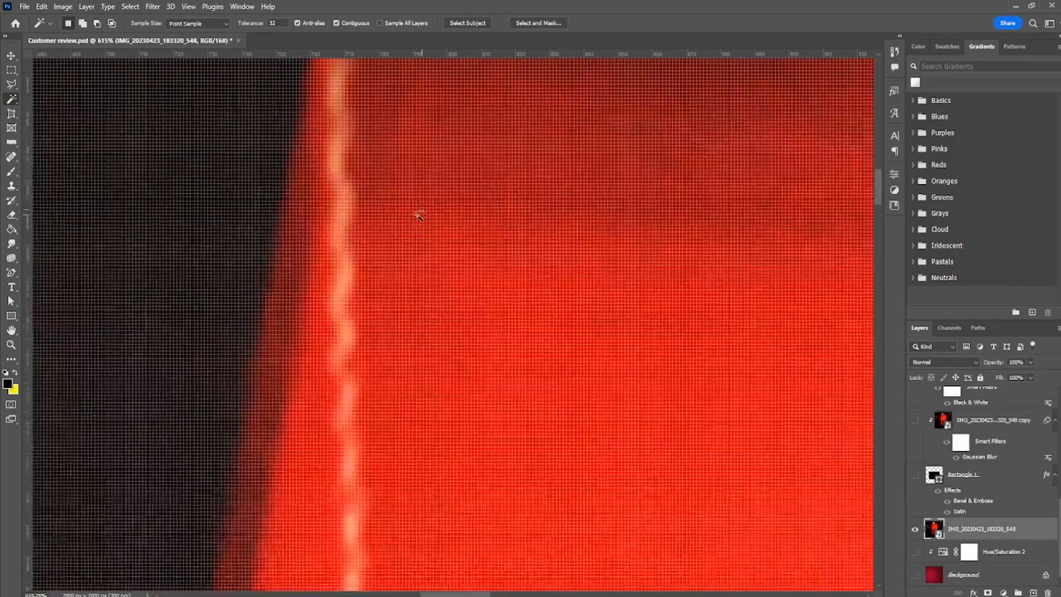
pyautogui.scroll(5, 417, 226)
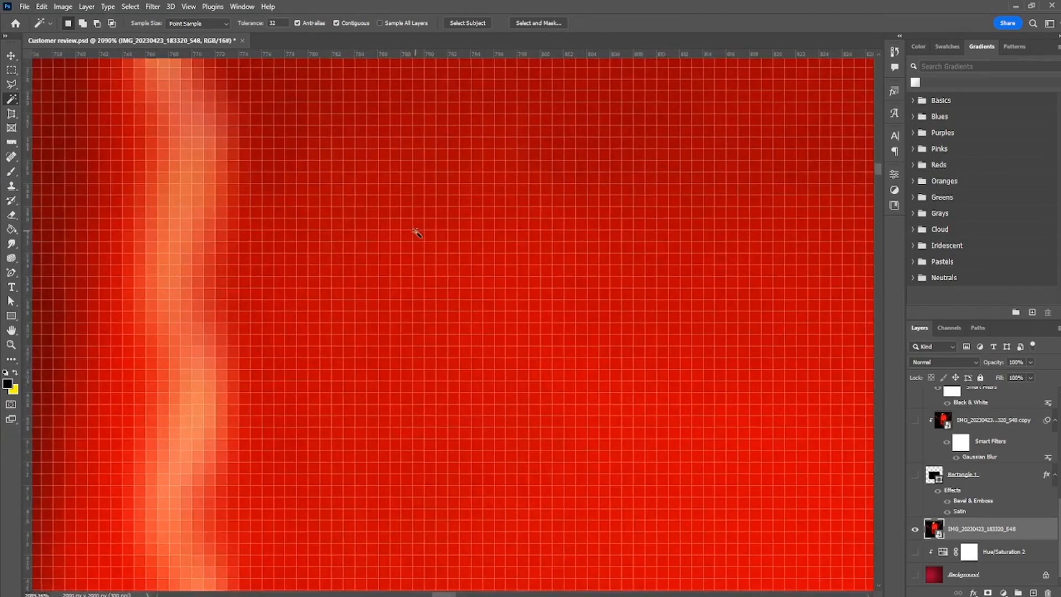
# Try a Magic Wand selection on the red glass near the bottle's upper left corner, and clear it.
pyautogui.click(423, 238)
pyautogui.scroll(-2, 429, 287)
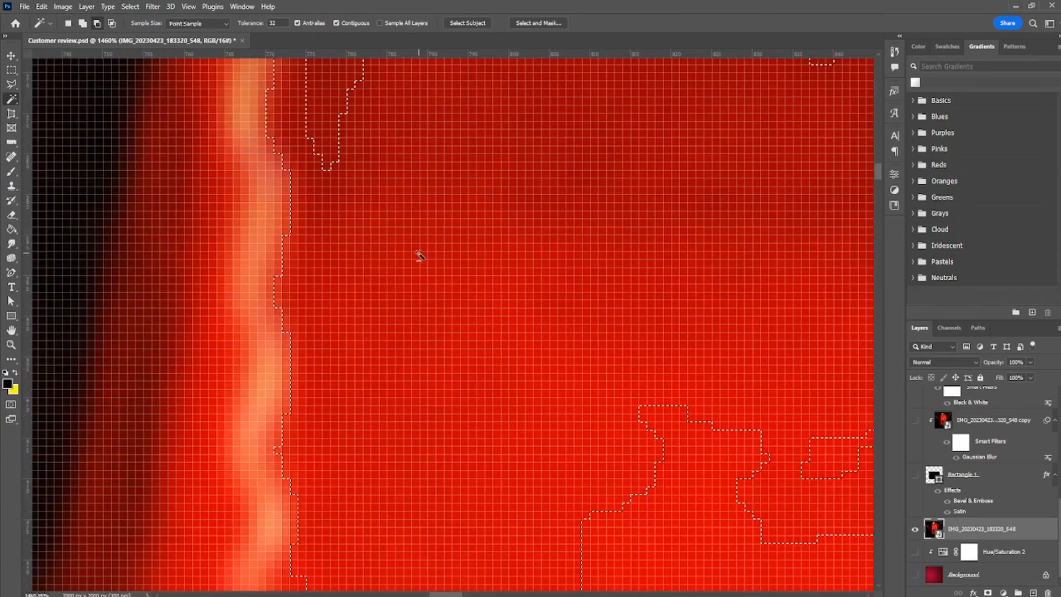
pyautogui.scroll(3, 419, 259)
pyautogui.hotkey('ctrl', 'd')
# Select the red band across the upper part of the bottle's front face with the Magic Wand.
pyautogui.scroll(-3, 406, 267)
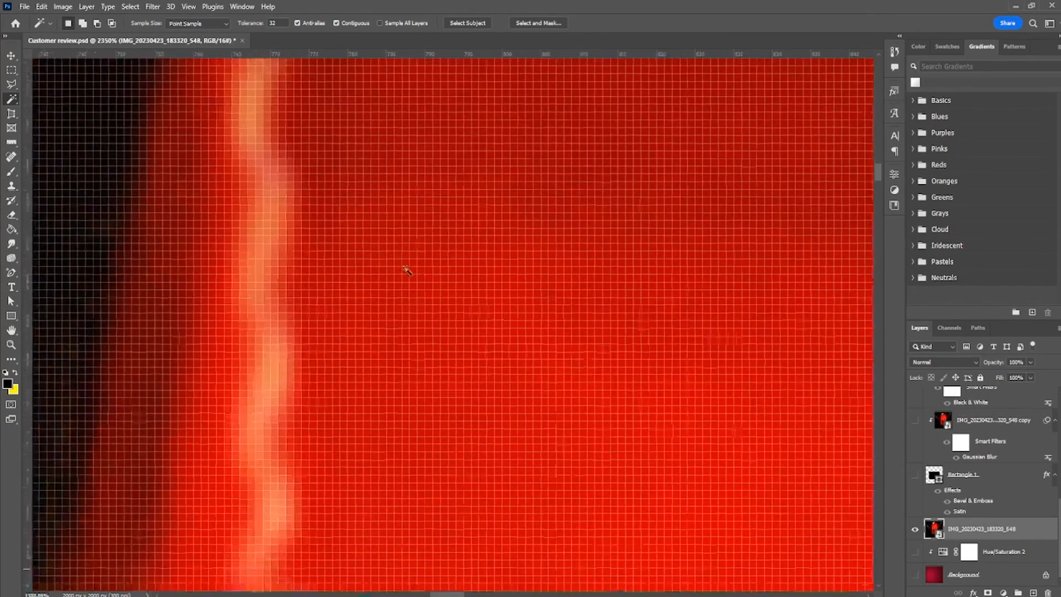
pyautogui.scroll(1, 422, 256)
pyautogui.click(423, 257)
pyautogui.scroll(-5, 390, 284)
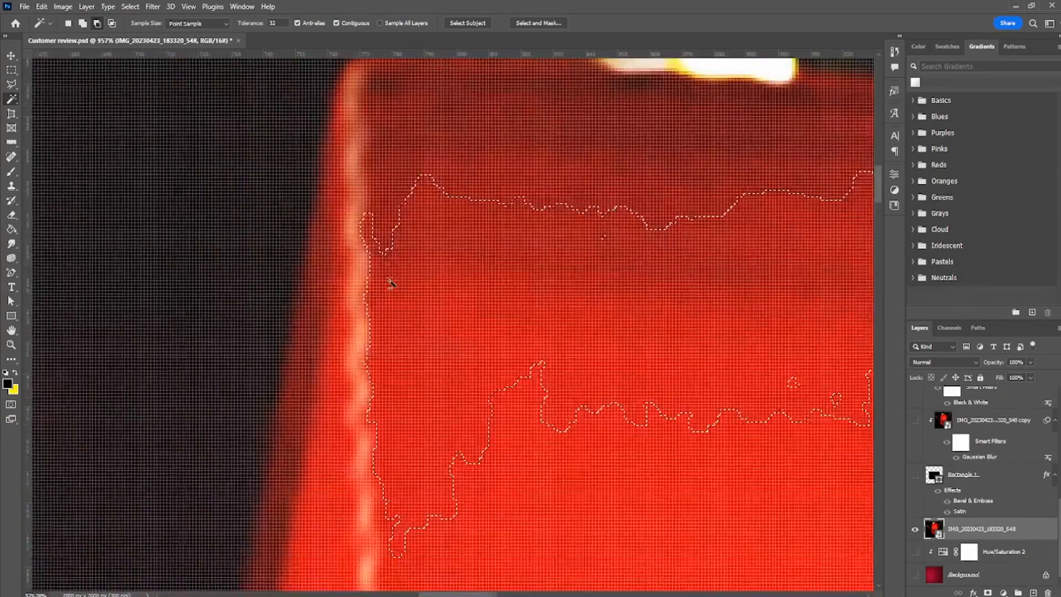
pyautogui.scroll(-3, 553, 255)
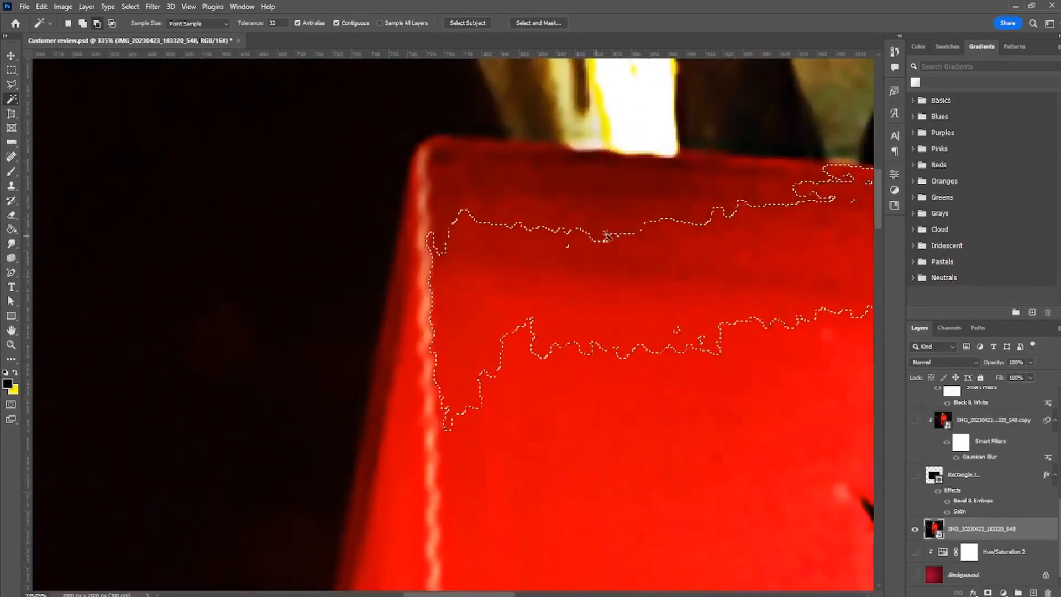
# Select the pale highlight strip along the bottle's left front edge with the Magic Wand.
pyautogui.scroll(2, 588, 245)
pyautogui.scroll(10, 588, 246)
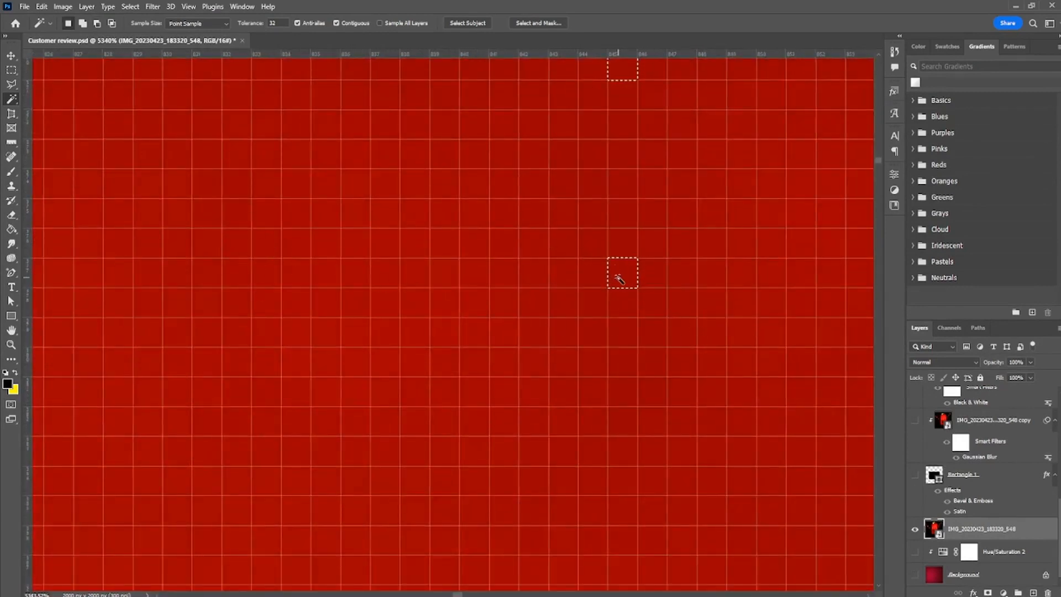
pyautogui.scroll(-7, 619, 273)
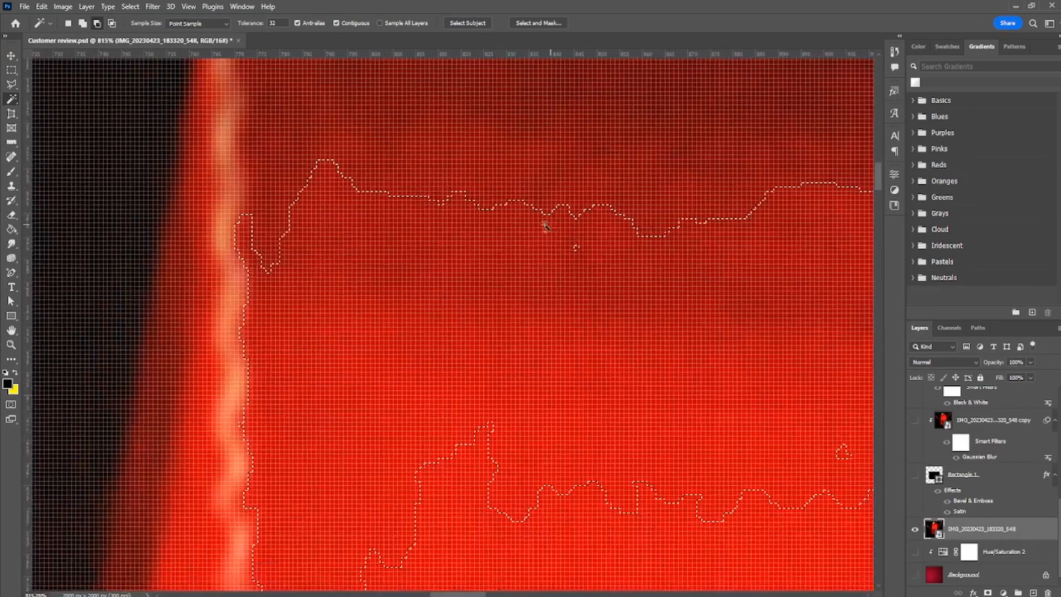
pyautogui.scroll(4, 240, 358)
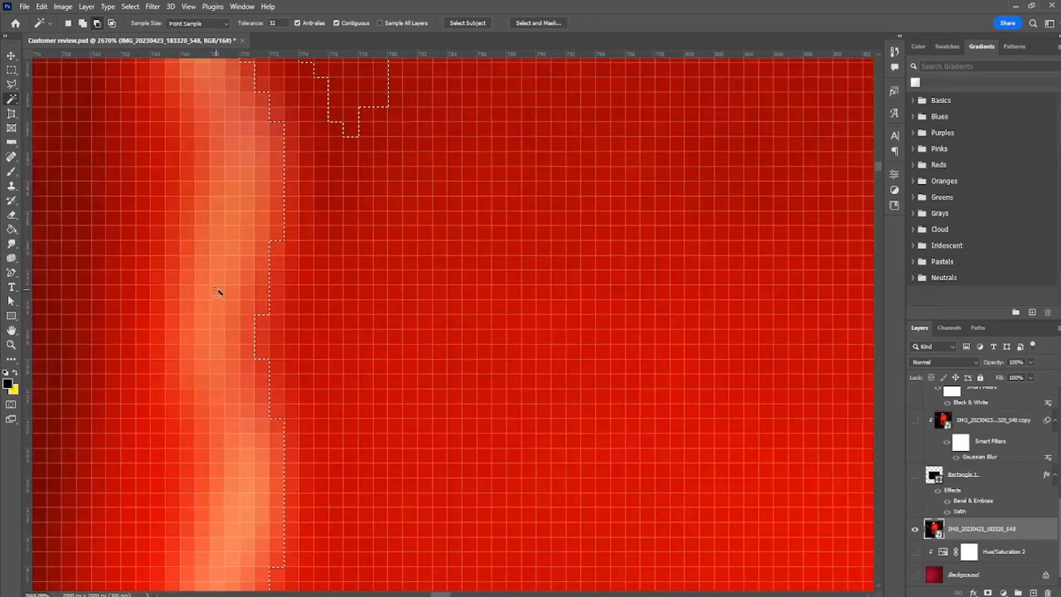
pyautogui.click(231, 251)
pyautogui.scroll(-5, 254, 275)
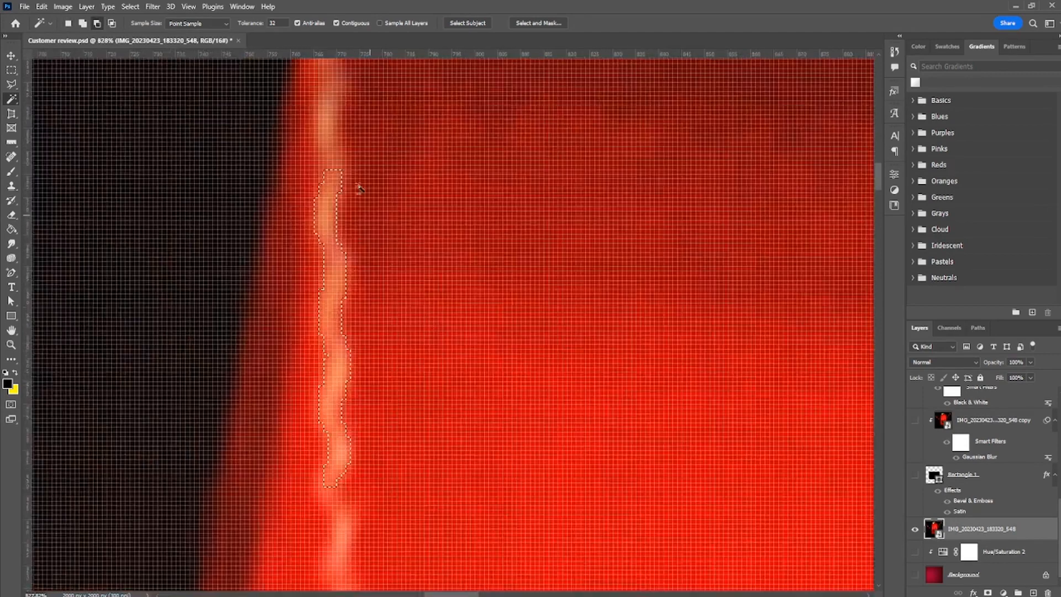
pyautogui.scroll(5, 326, 206)
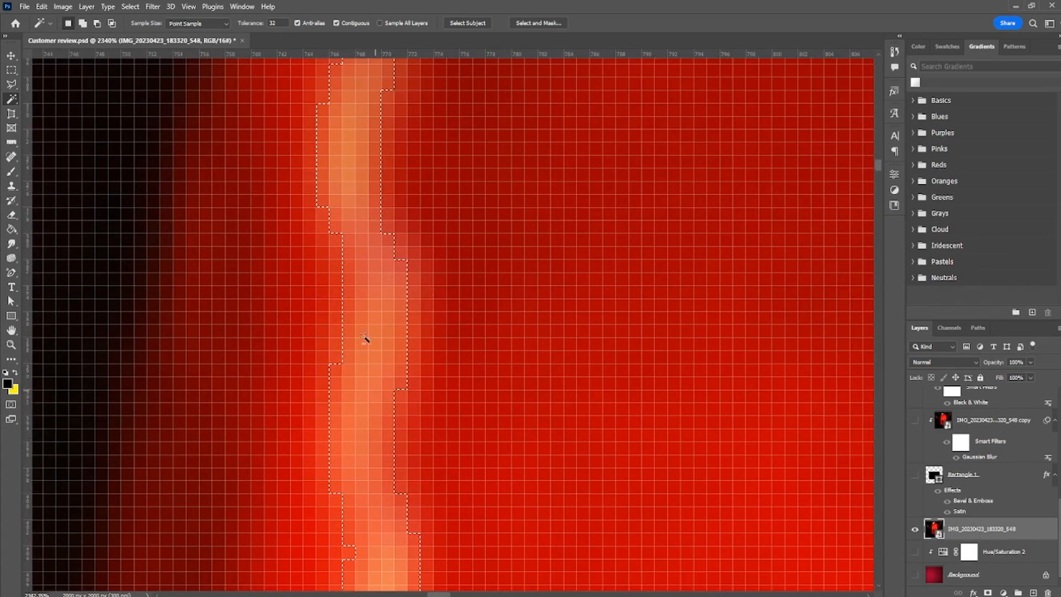
pyautogui.scroll(-9, 364, 338)
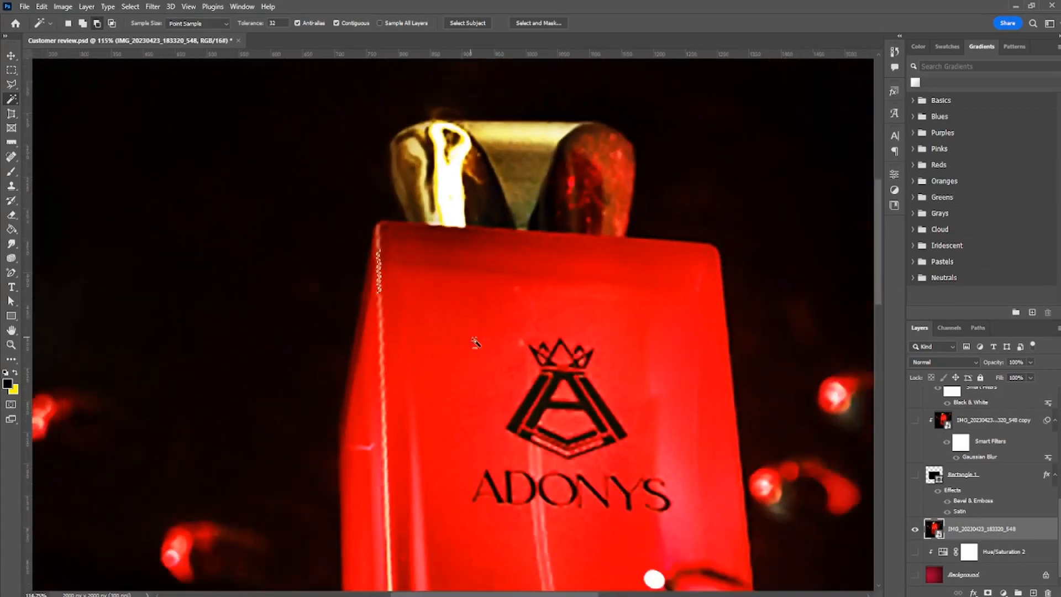
pyautogui.scroll(-4, 474, 342)
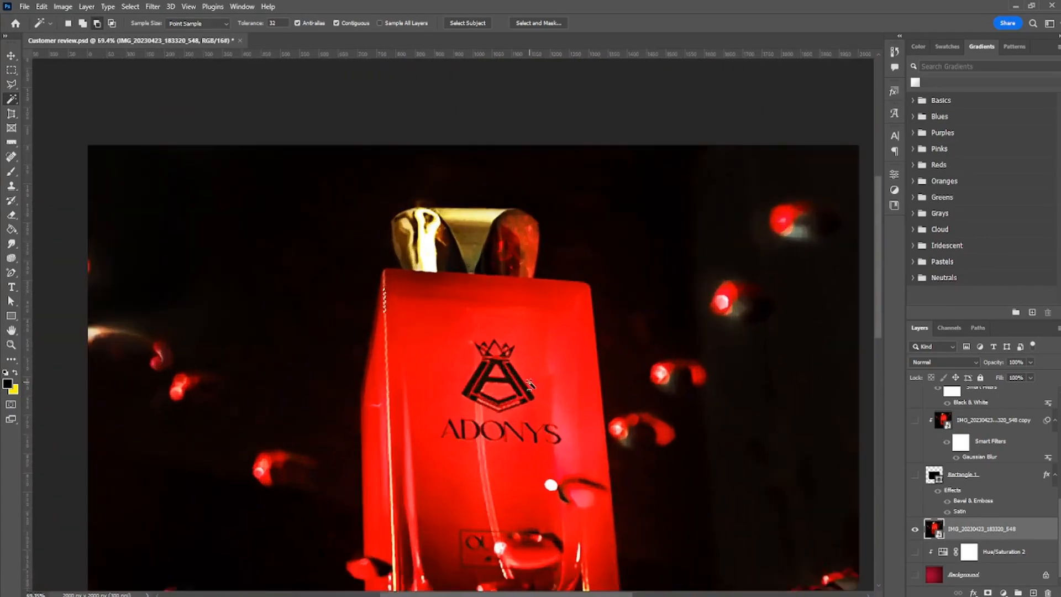
pyautogui.scroll(3, 530, 383)
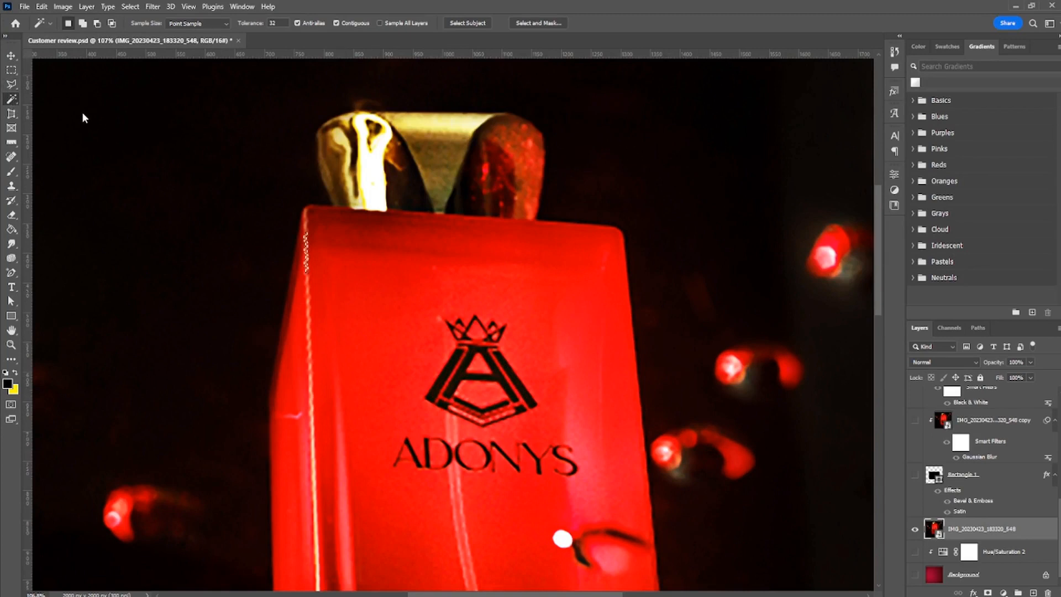
# Swap Perspective Crop for the standard Crop tool, and return to the Move tool with the highlight-strip selection cleared.
pyautogui.press('v')
pyautogui.click(11, 128)
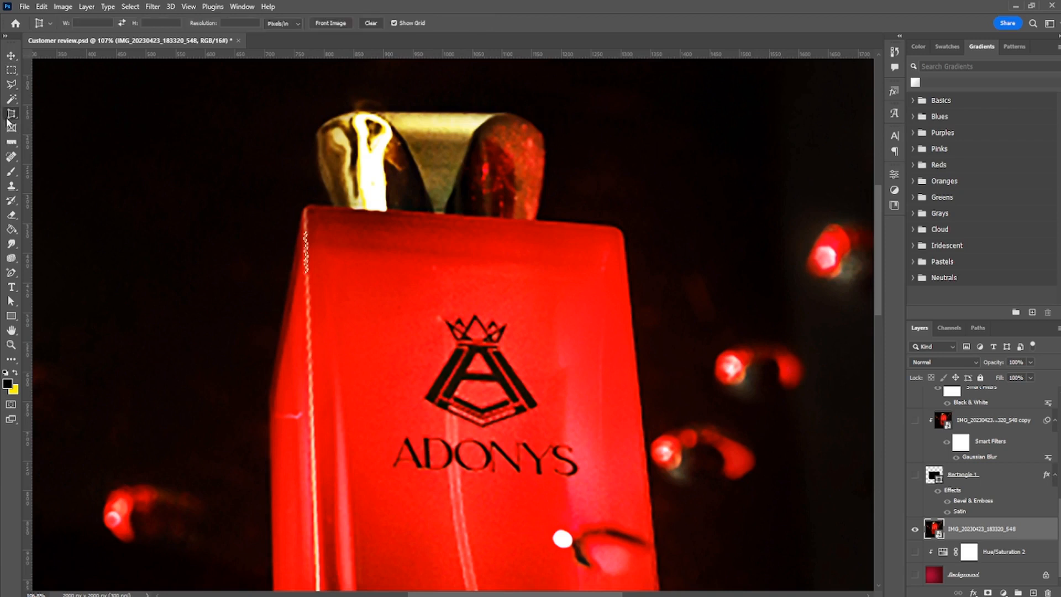
pyautogui.click(42, 115)
pyautogui.scroll(-2, 362, 215)
pyautogui.scroll(2, 342, 215)
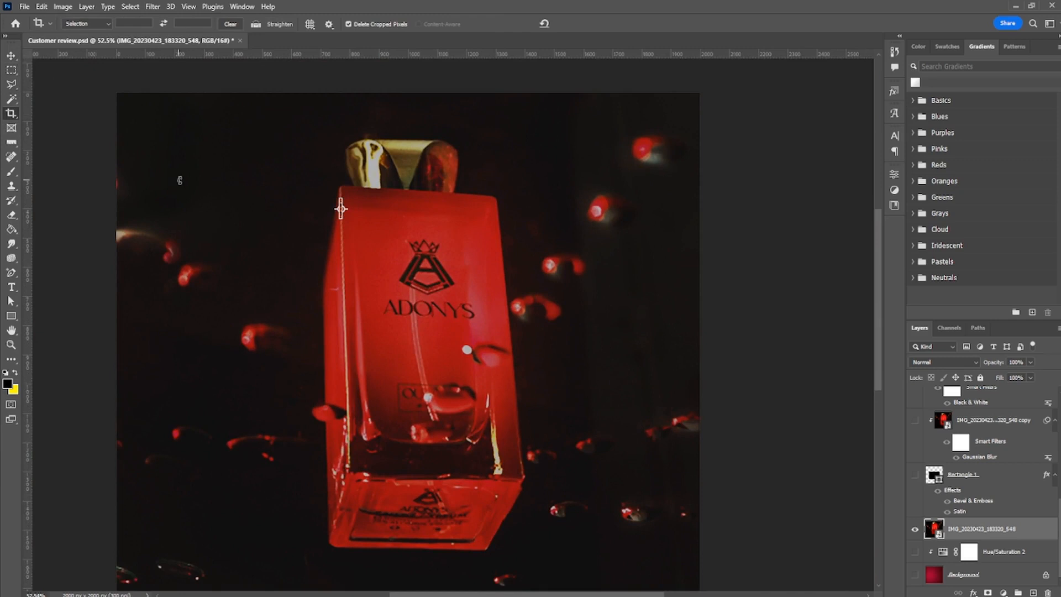
pyautogui.scroll(-1, 311, 238)
pyautogui.click(11, 58)
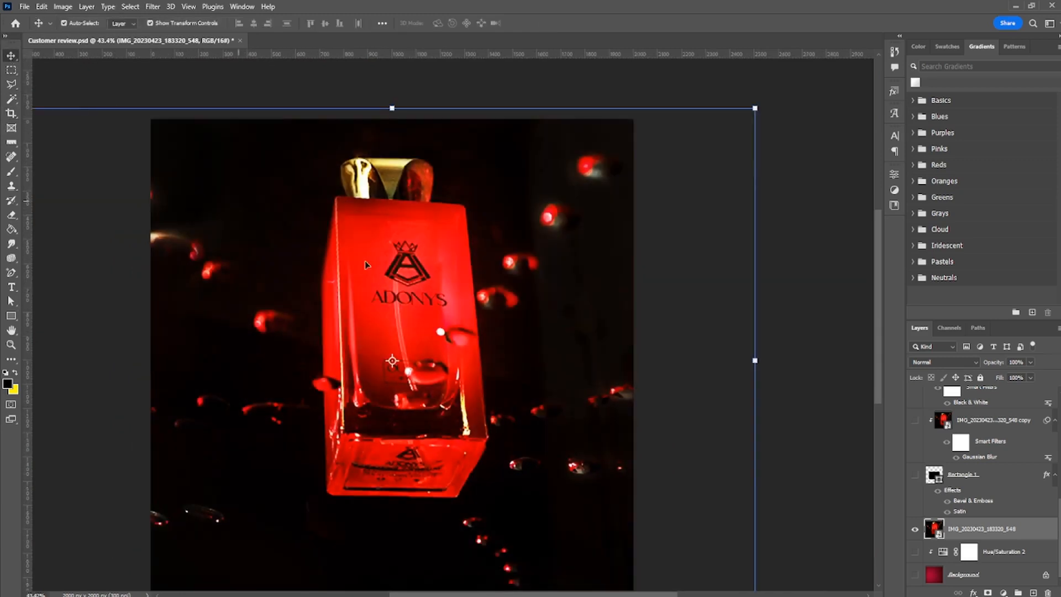
# Try cropping the canvas slightly inward on all sides around the perfume bottle with the Crop tool.
pyautogui.scroll(-1, 674, 263)
pyautogui.scroll(-5, 592, 303)
pyautogui.scroll(4, 553, 338)
pyautogui.scroll(-1, 520, 373)
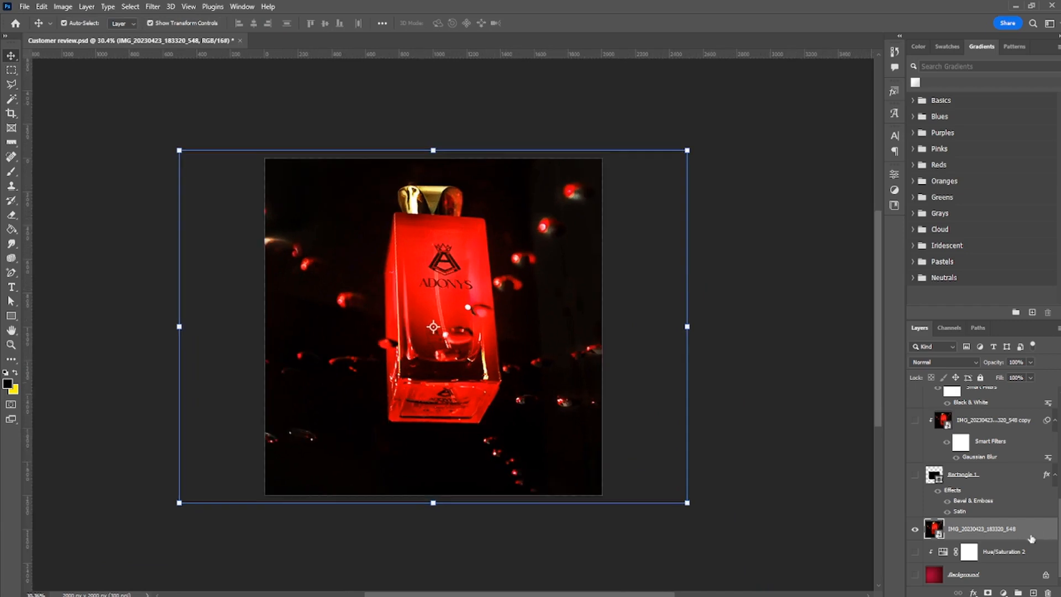
pyautogui.scroll(-5, 773, 469)
pyautogui.scroll(2, 193, 105)
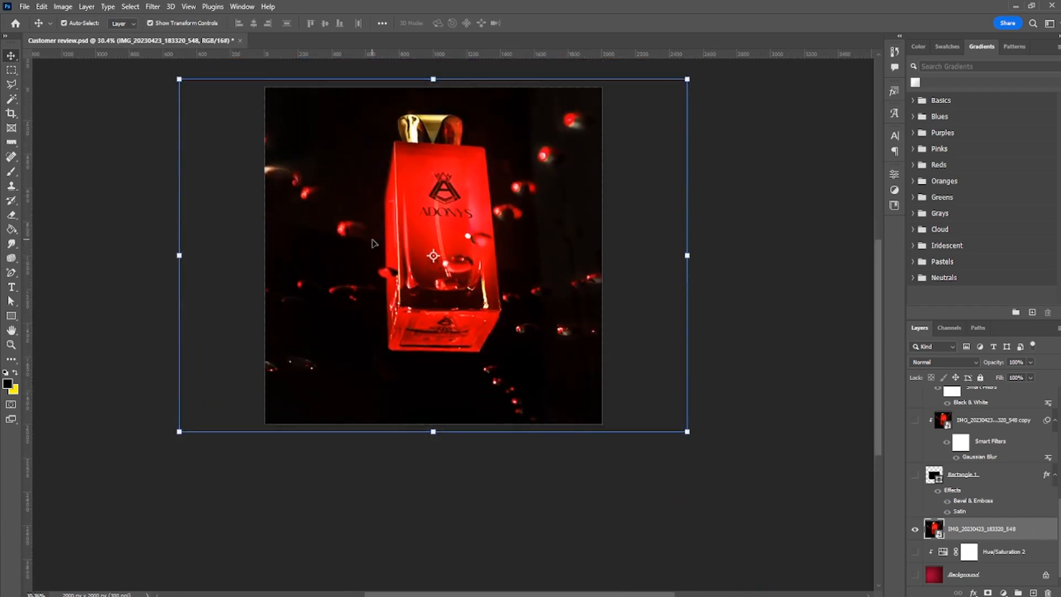
pyautogui.scroll(2, 130, 135)
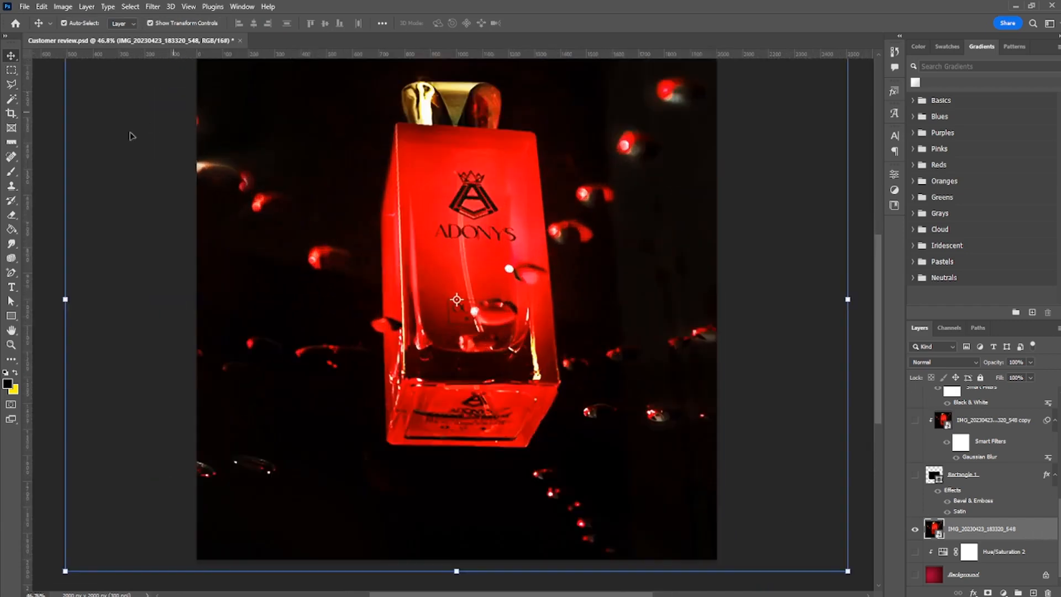
pyautogui.click(11, 113)
pyautogui.scroll(-3, 203, 305)
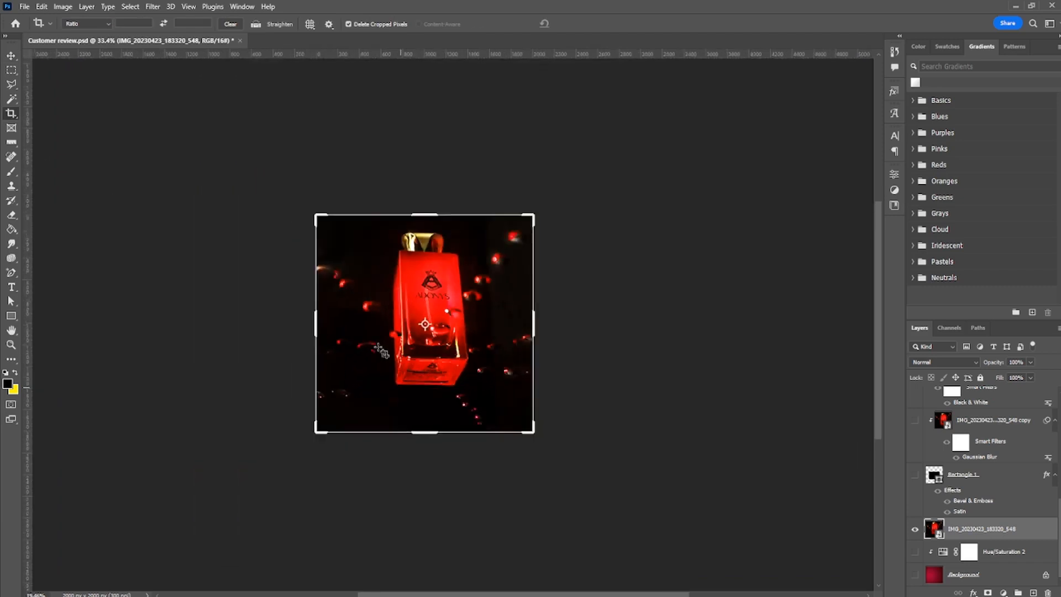
pyautogui.scroll(2, 372, 303)
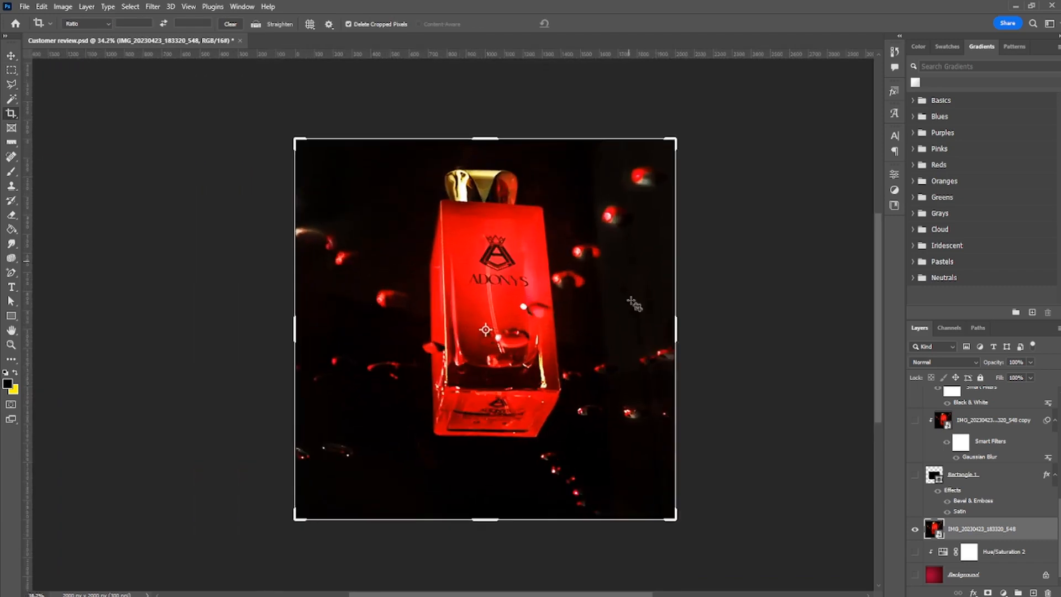
pyautogui.moveTo(683, 523); pyautogui.dragTo(654, 500)
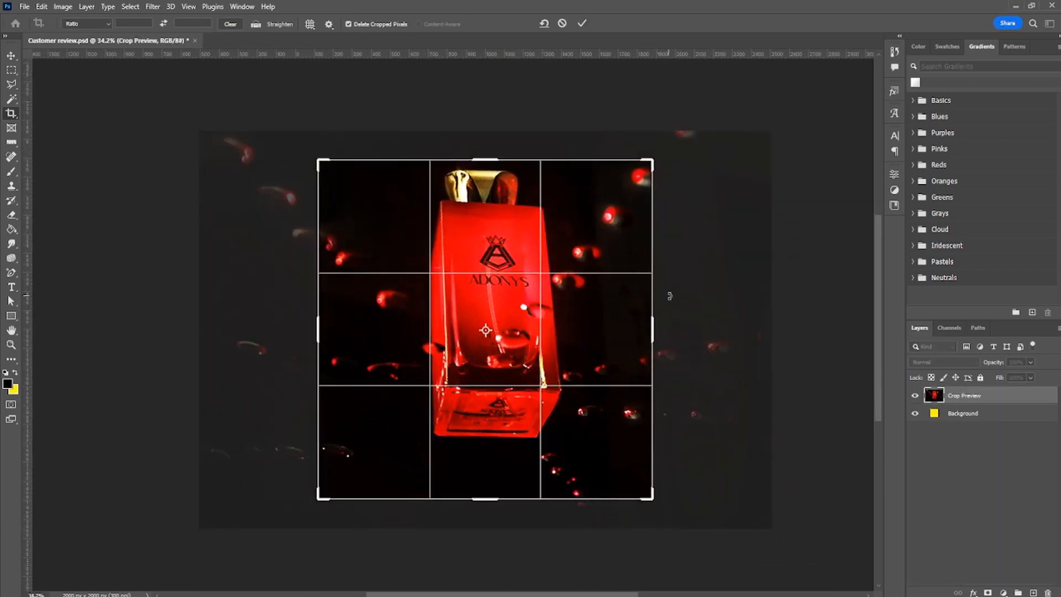
pyautogui.press('Return')
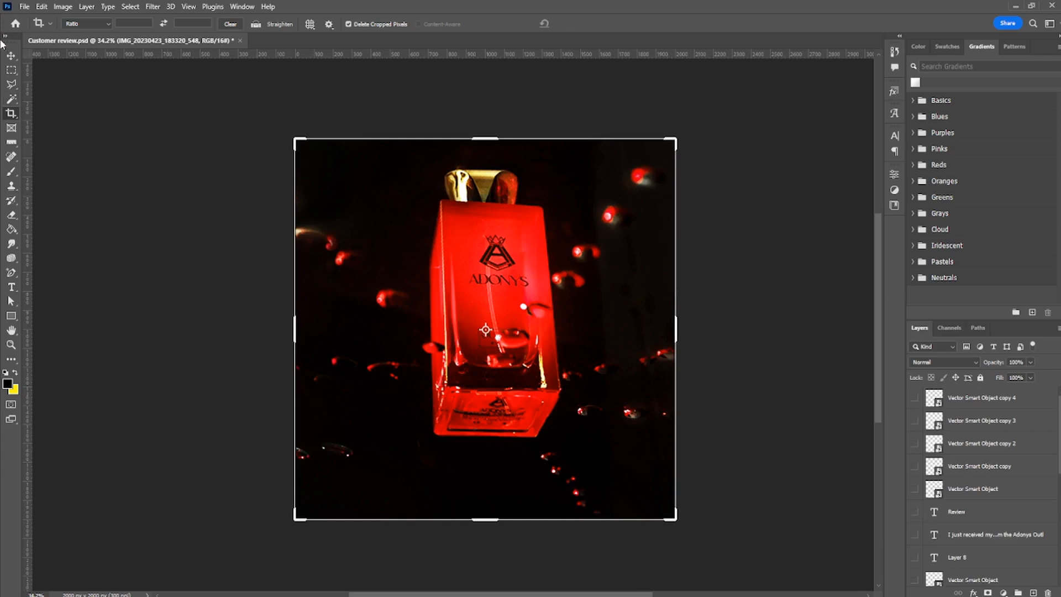
pyautogui.click(9, 130)
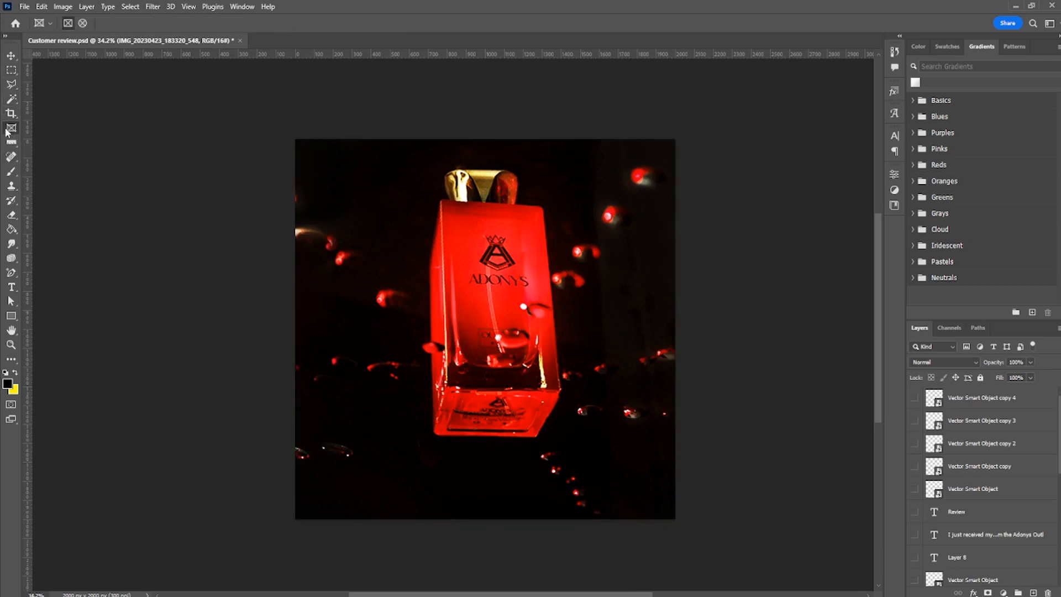
pyautogui.click(10, 113)
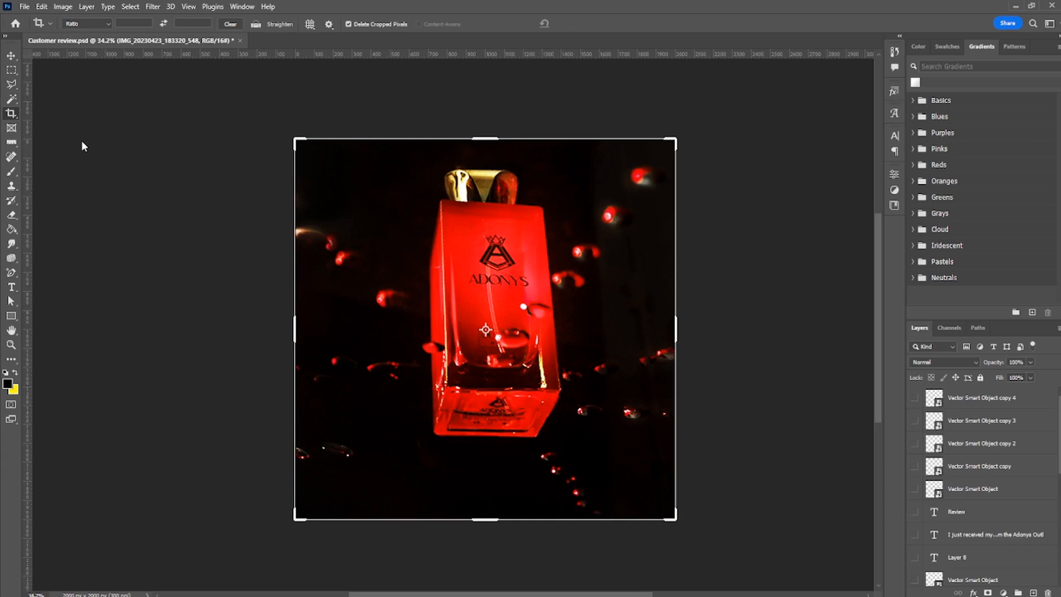
pyautogui.click(12, 128)
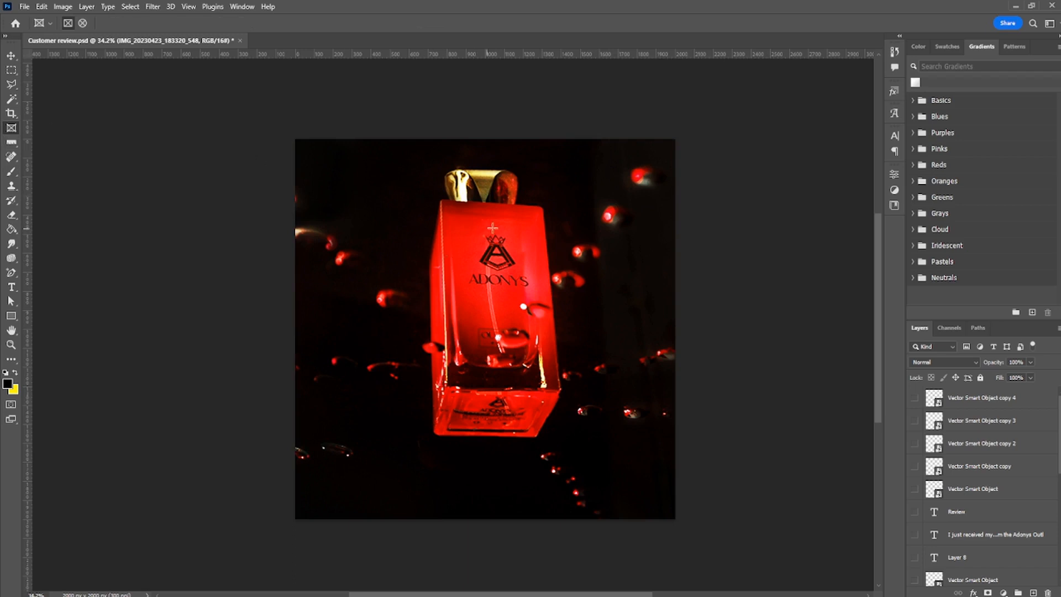
# Measure distances on the photo with the Ruler tool: horizontally across the bottle, vertically beside it, and horizontally above its cap.
pyautogui.click(11, 143)
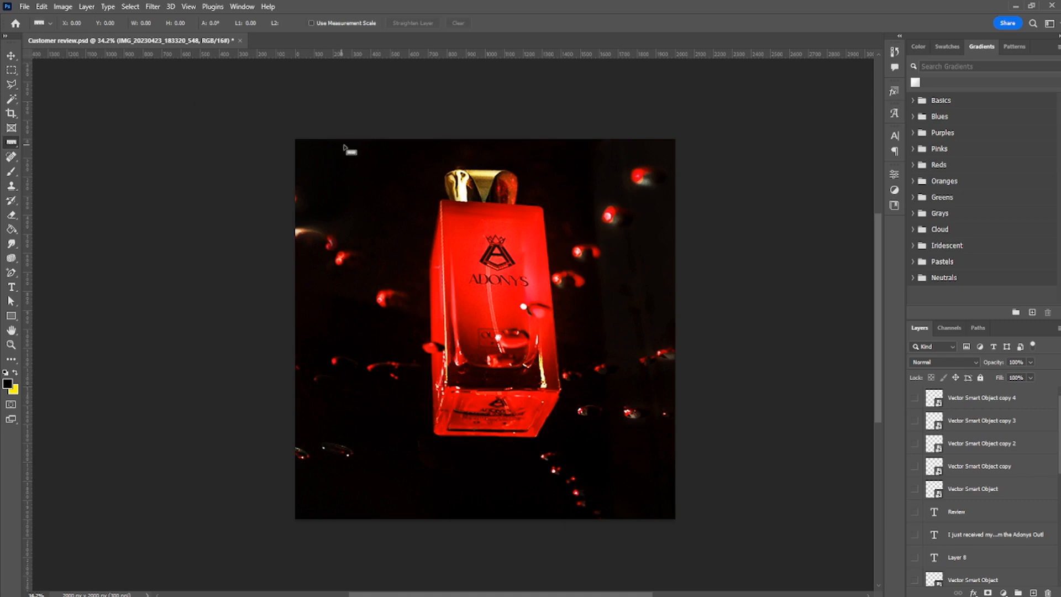
pyautogui.moveTo(319, 283); pyautogui.dragTo(651, 284)
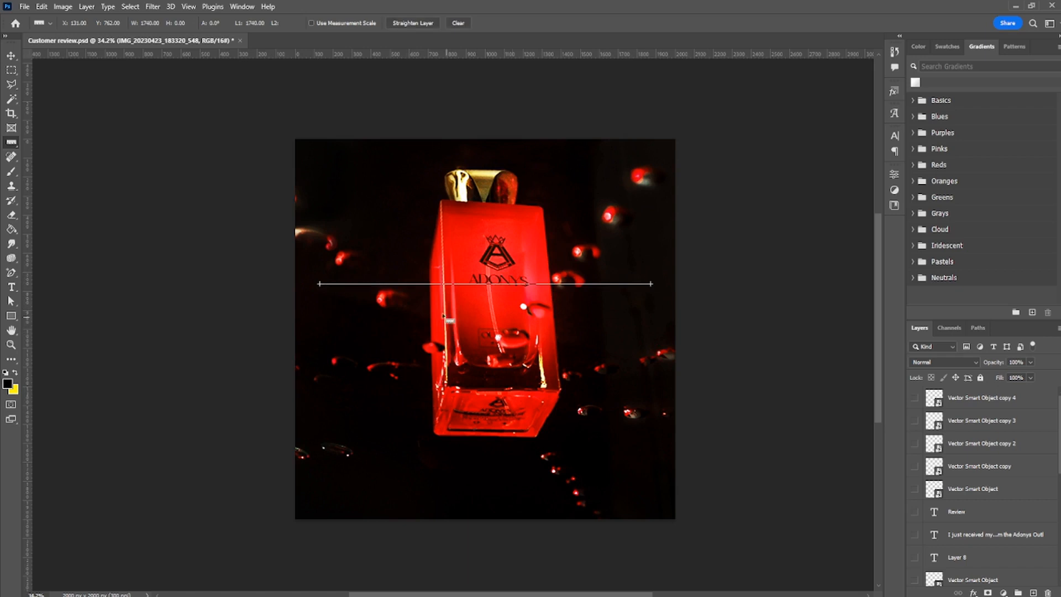
pyautogui.moveTo(357, 193); pyautogui.dragTo(357, 427)
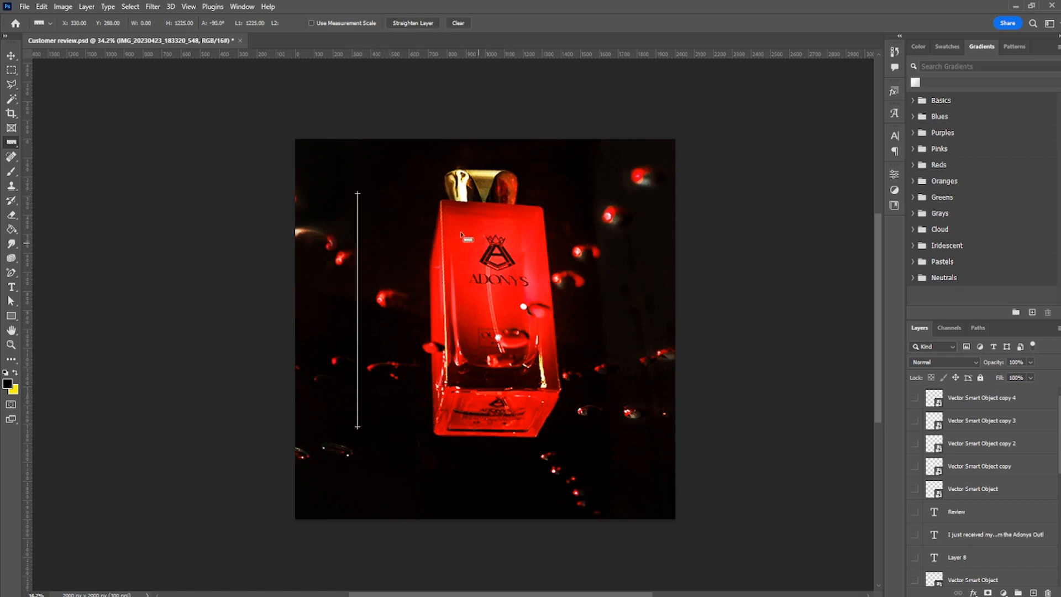
pyautogui.moveTo(379, 157); pyautogui.dragTo(626, 157)
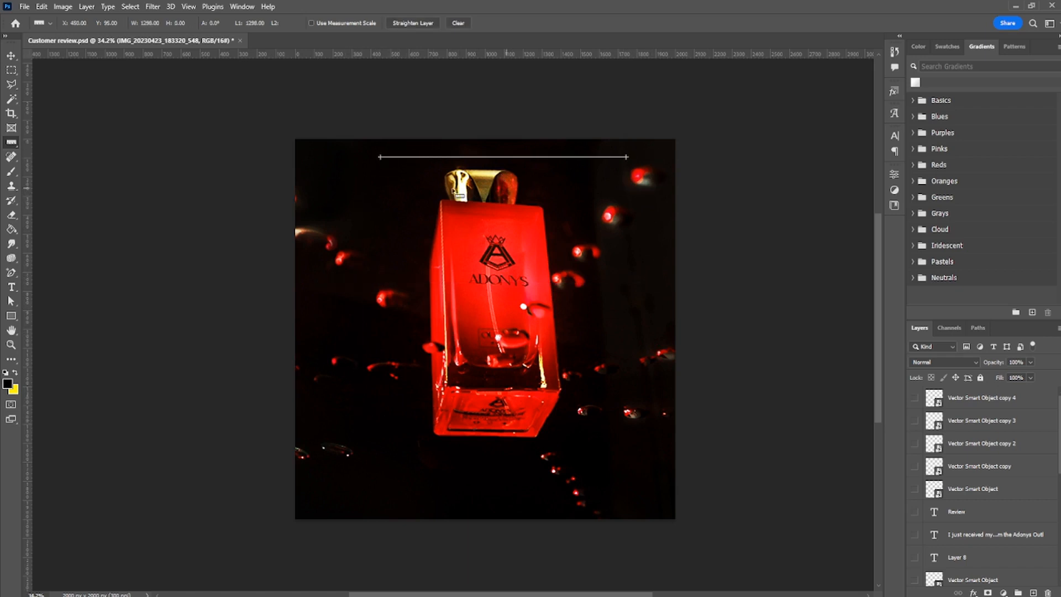
pyautogui.keyDown('ctrl'); pyautogui.click(423, 191); pyautogui.keyUp('ctrl')
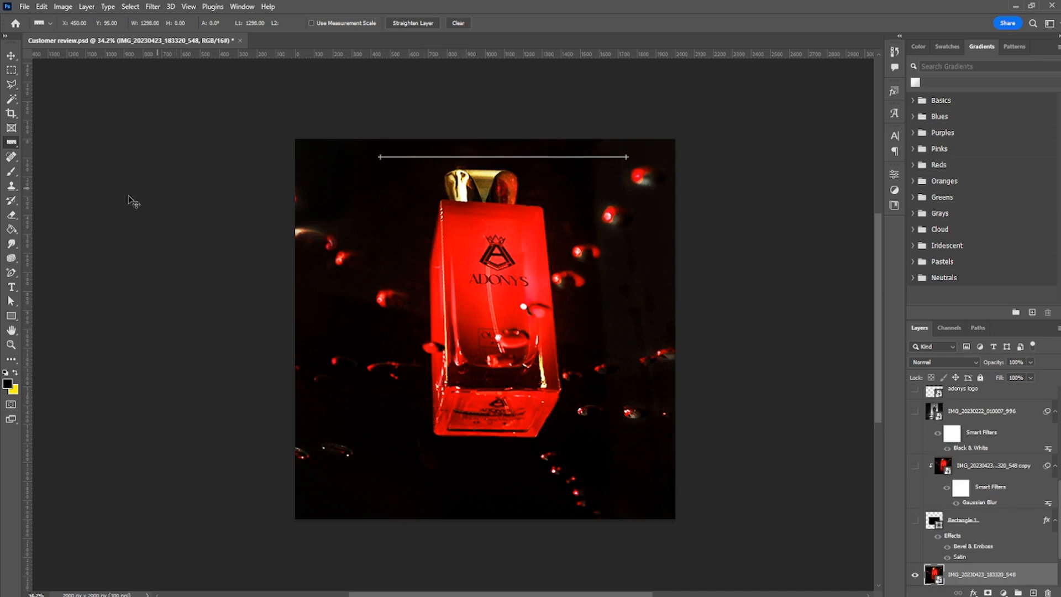
# Examine the moles and freckles on the woman's face in side-view-young-woman-with-glowing-skin.jpg.
pyautogui.click(10, 158)
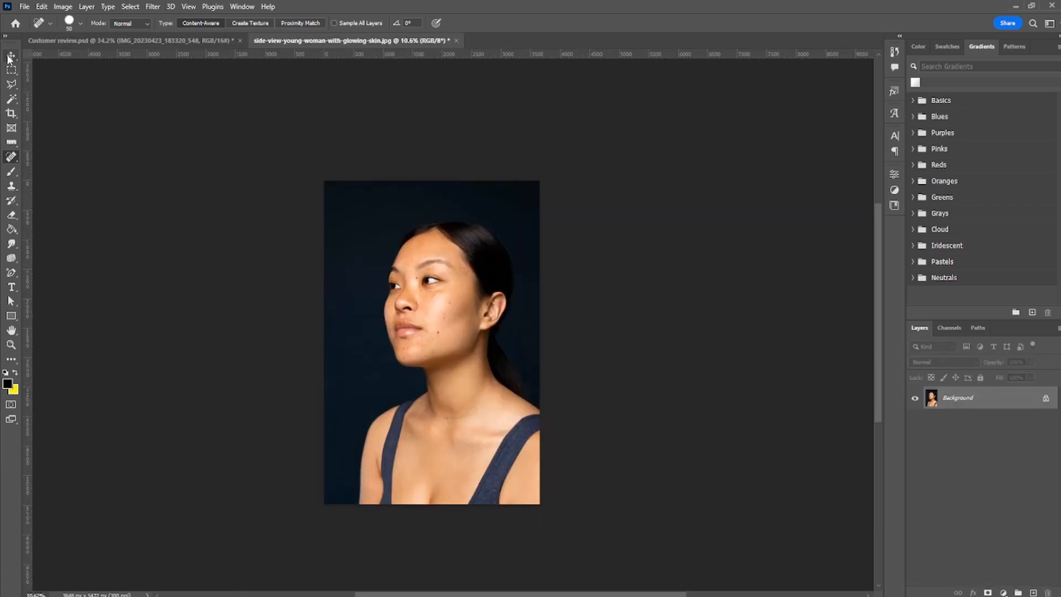
pyautogui.click(10, 58)
pyautogui.scroll(1, 480, 449)
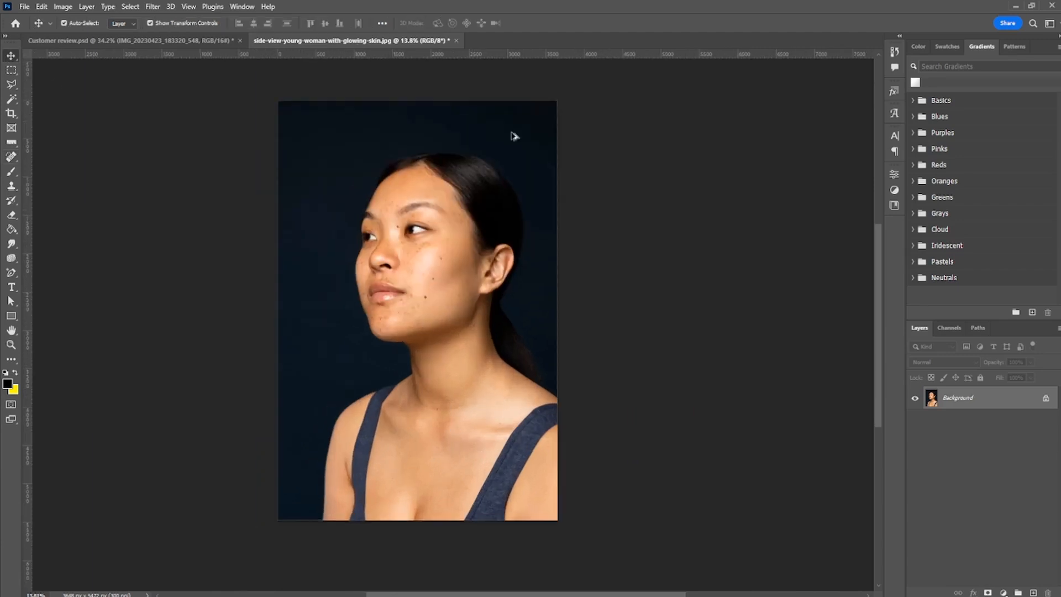
pyautogui.scroll(1, 412, 172)
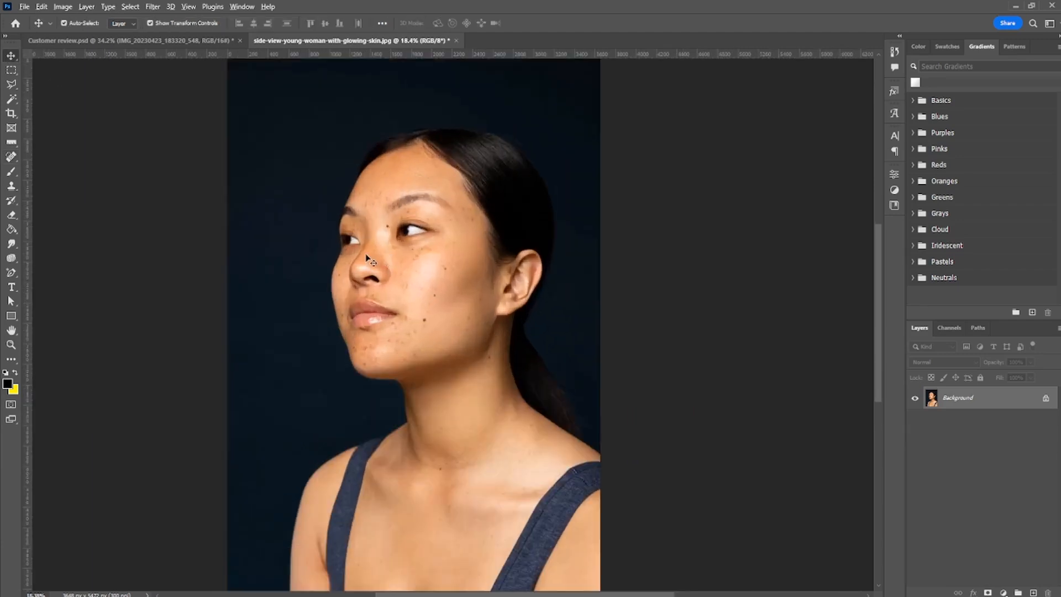
pyautogui.scroll(2, 370, 260)
pyautogui.scroll(-1, 387, 263)
pyautogui.scroll(1, 417, 268)
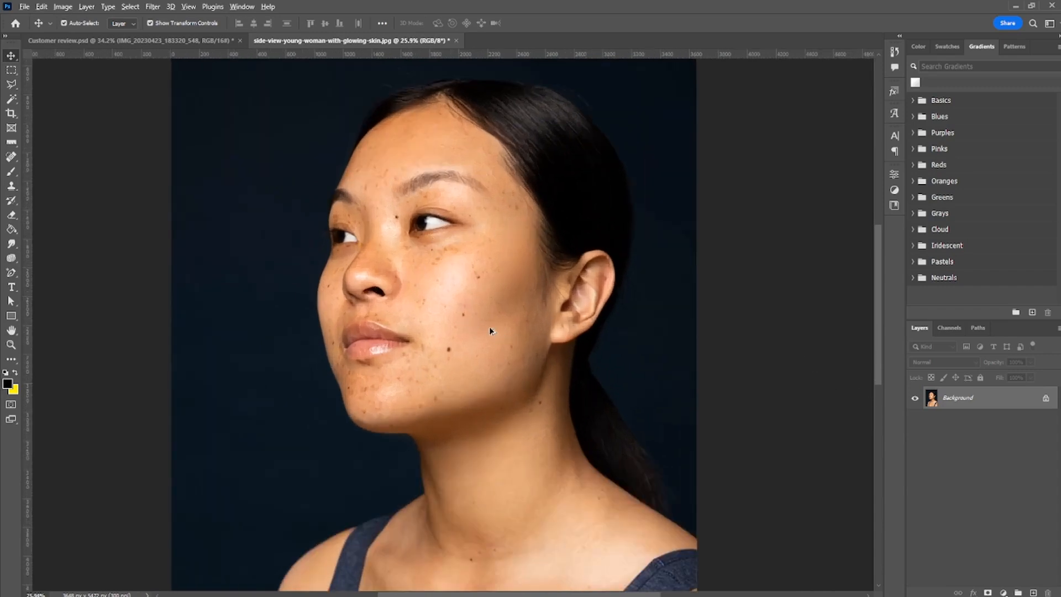
pyautogui.scroll(1, 385, 191)
pyautogui.scroll(-1, 403, 250)
pyautogui.scroll(2, 403, 250)
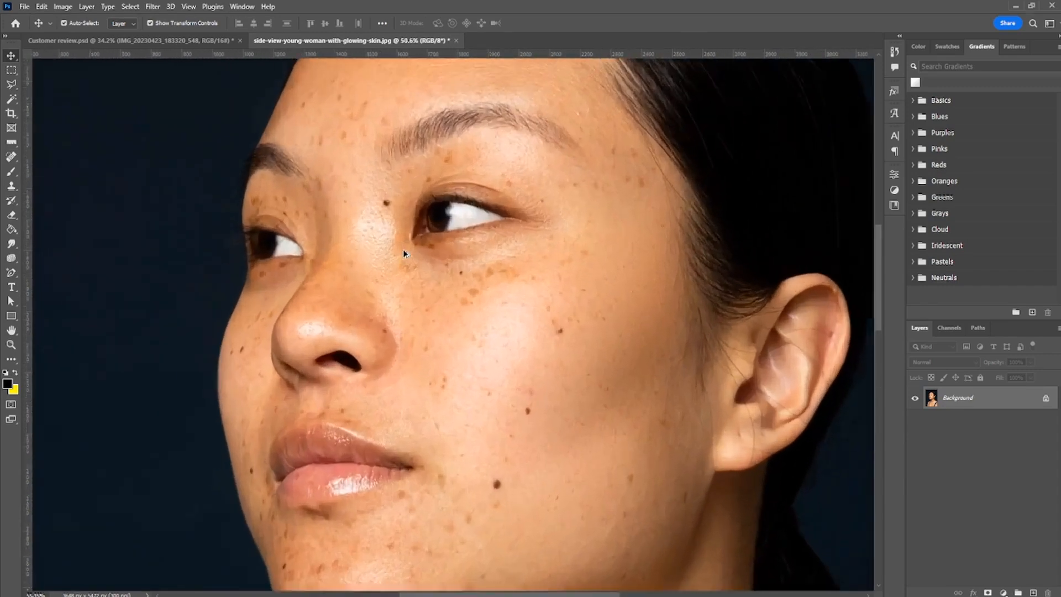
pyautogui.scroll(-1, 403, 249)
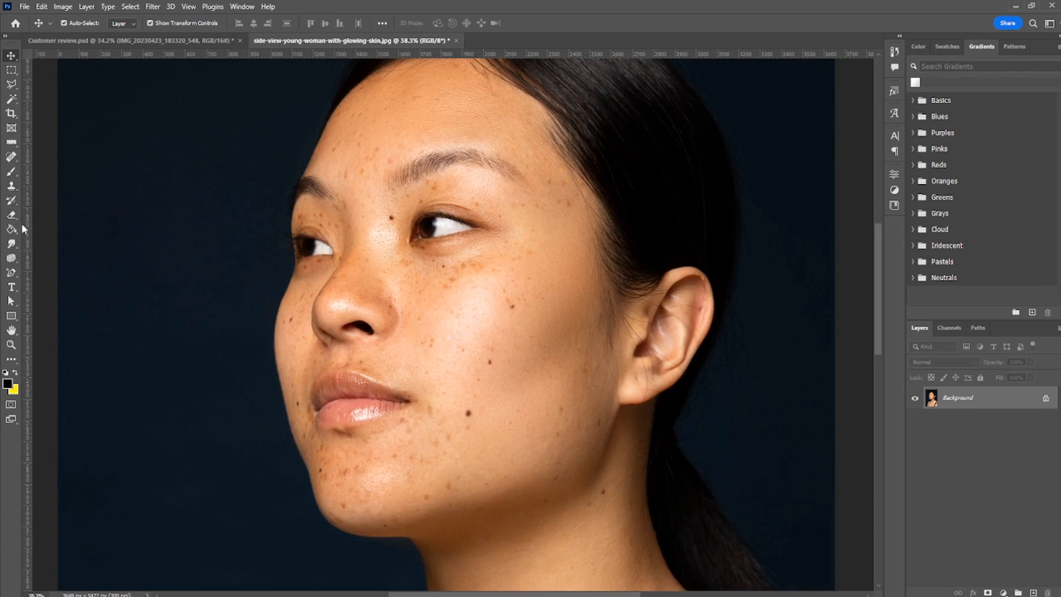
# Try removing the dark mole on the woman's upper cheek with the Content-Aware Spot Healing Brush at size 50.
pyautogui.click(11, 157)
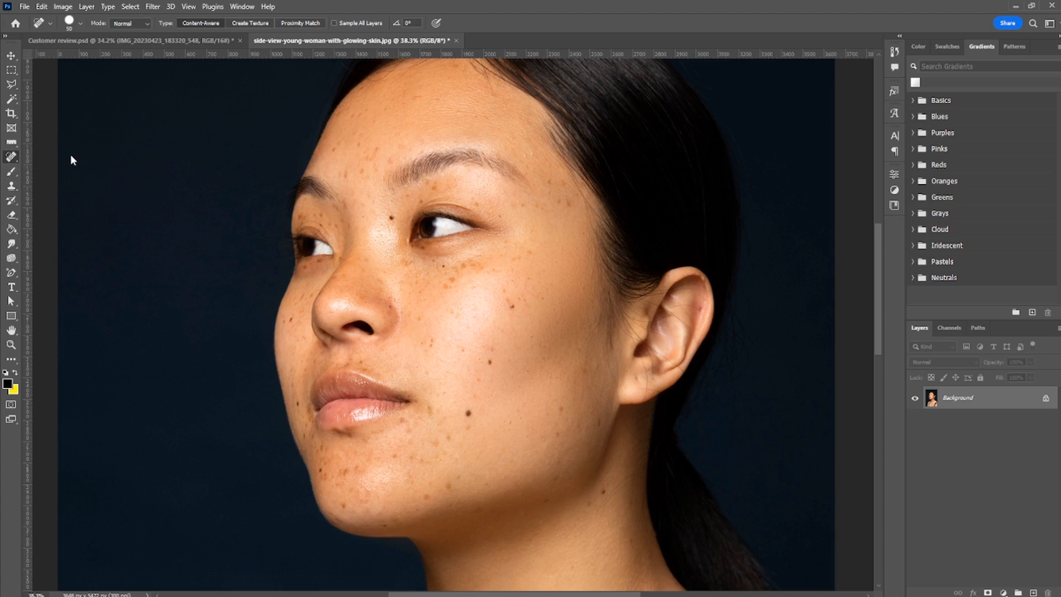
pyautogui.scroll(5, 567, 327)
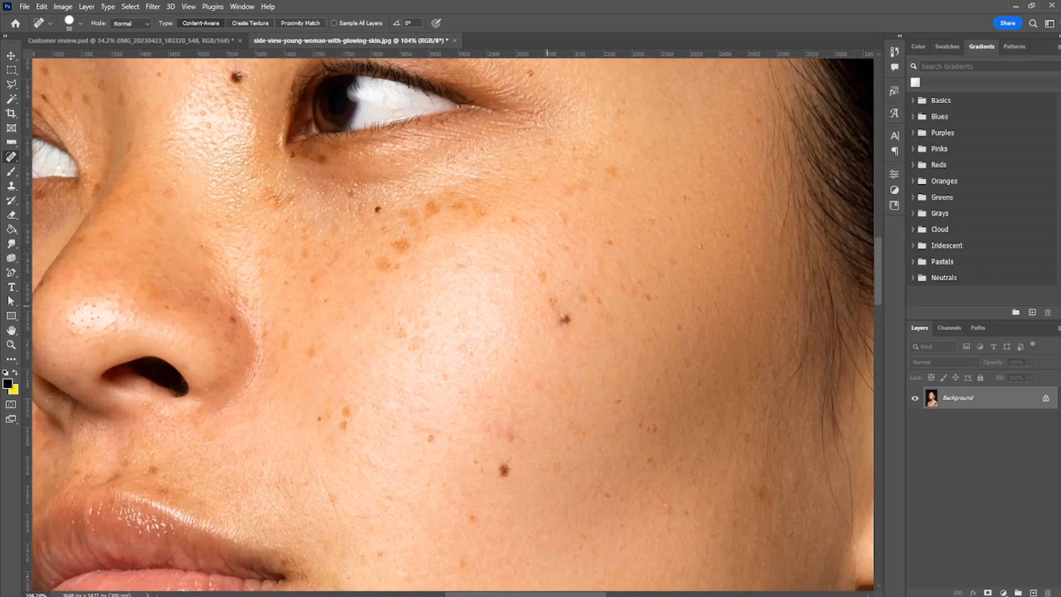
pyautogui.scroll(3, 564, 320)
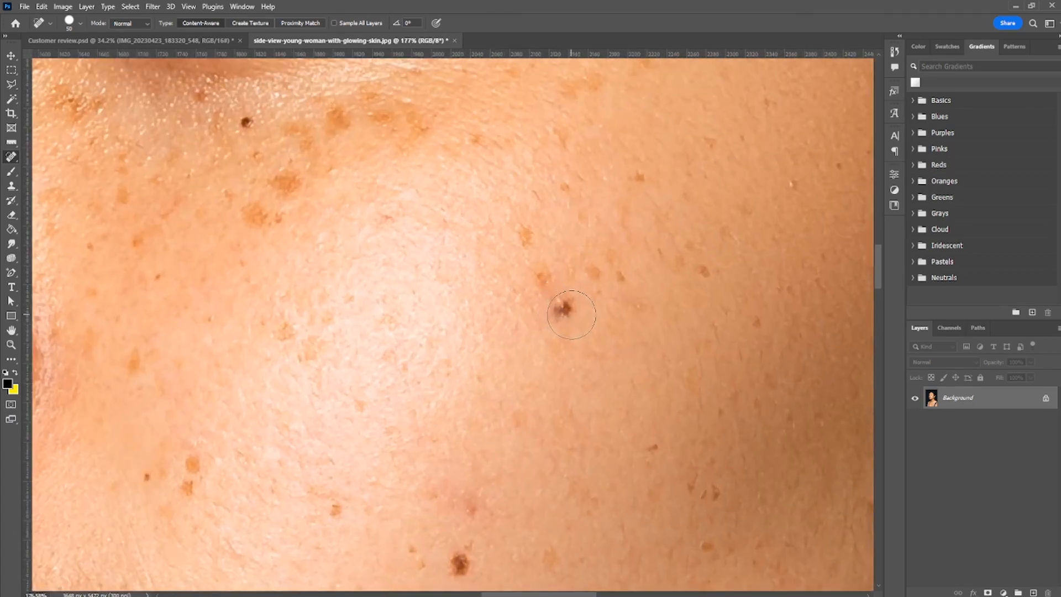
pyautogui.click(561, 304)
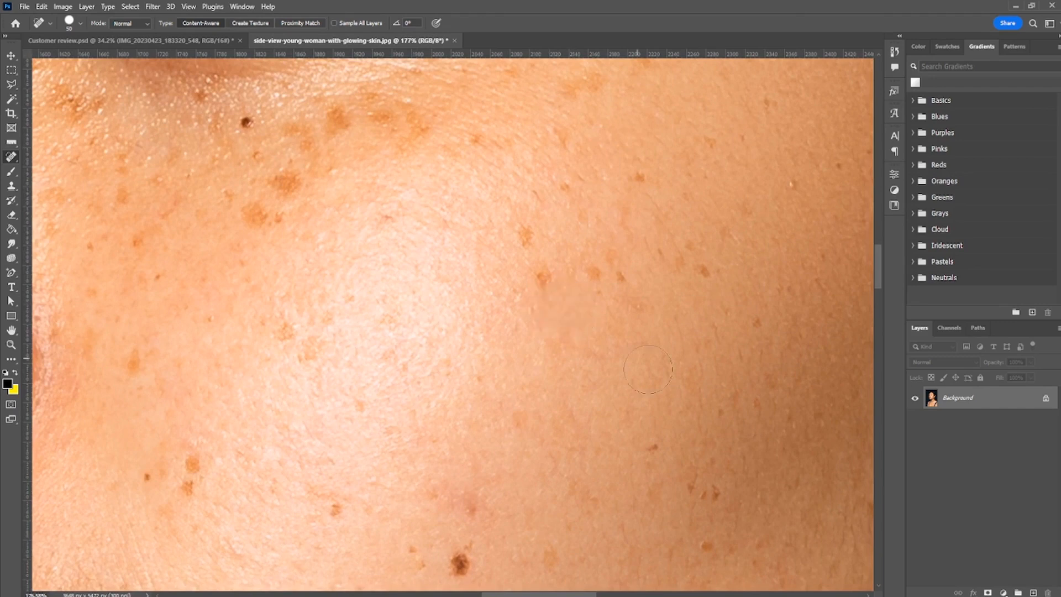
pyautogui.scroll(-5, 612, 370)
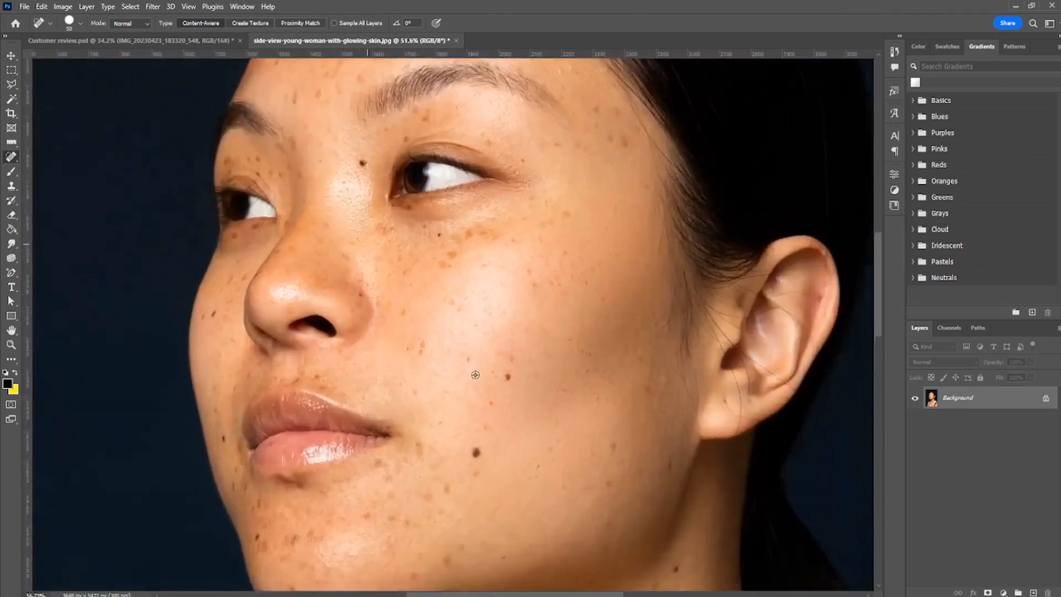
# Try healing the two dark moles on the lower cheek and the small freckle beneath them on the Background layer.
pyautogui.scroll(4, 559, 265)
pyautogui.scroll(-5, 560, 264)
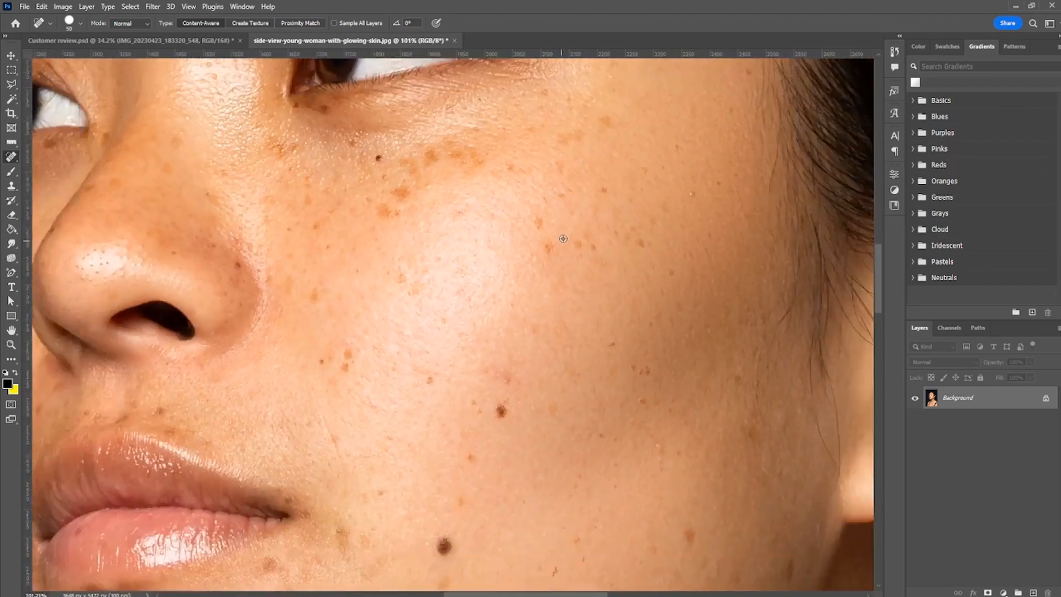
pyautogui.scroll(2, 559, 247)
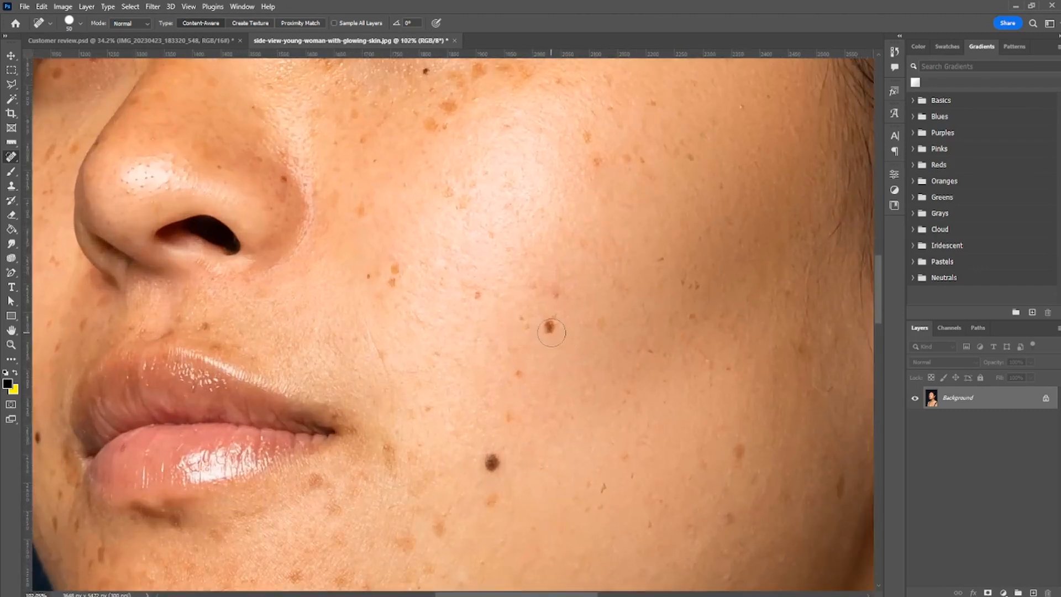
pyautogui.click(550, 330)
pyautogui.moveTo(502, 463); pyautogui.dragTo(491, 463)
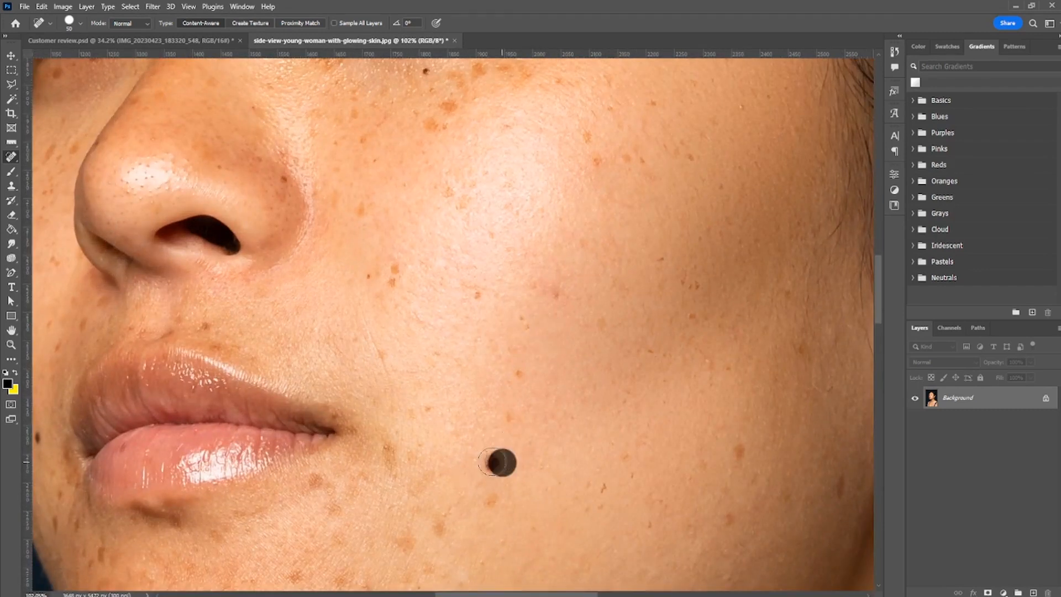
pyautogui.click(486, 463)
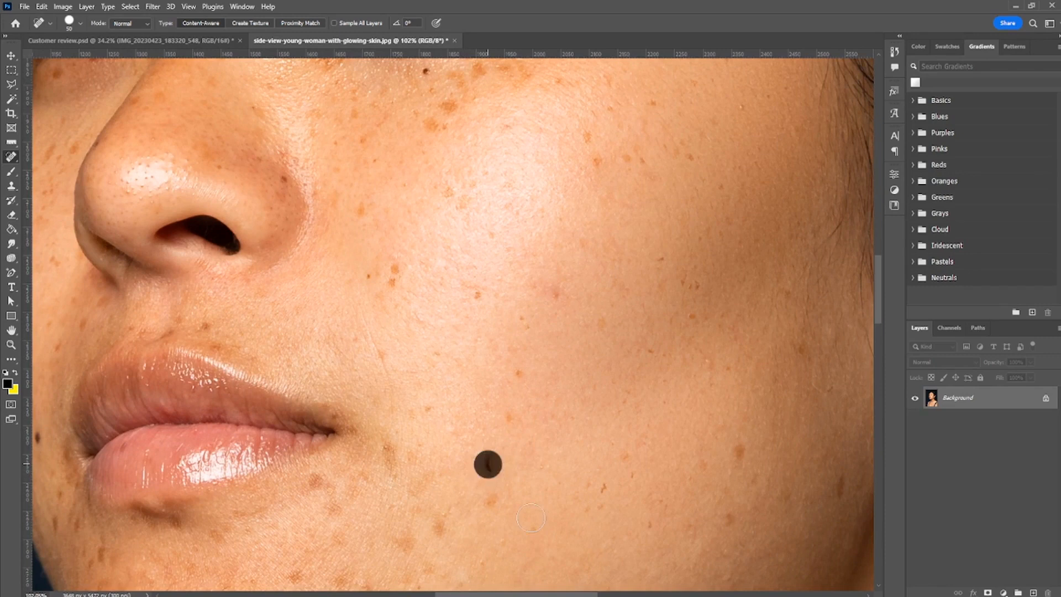
pyautogui.click(495, 501)
# Try healing the mole between the eyes and the dark spot on the far cheek beside the nose.
pyautogui.scroll(-5, 442, 310)
pyautogui.scroll(2, 341, 236)
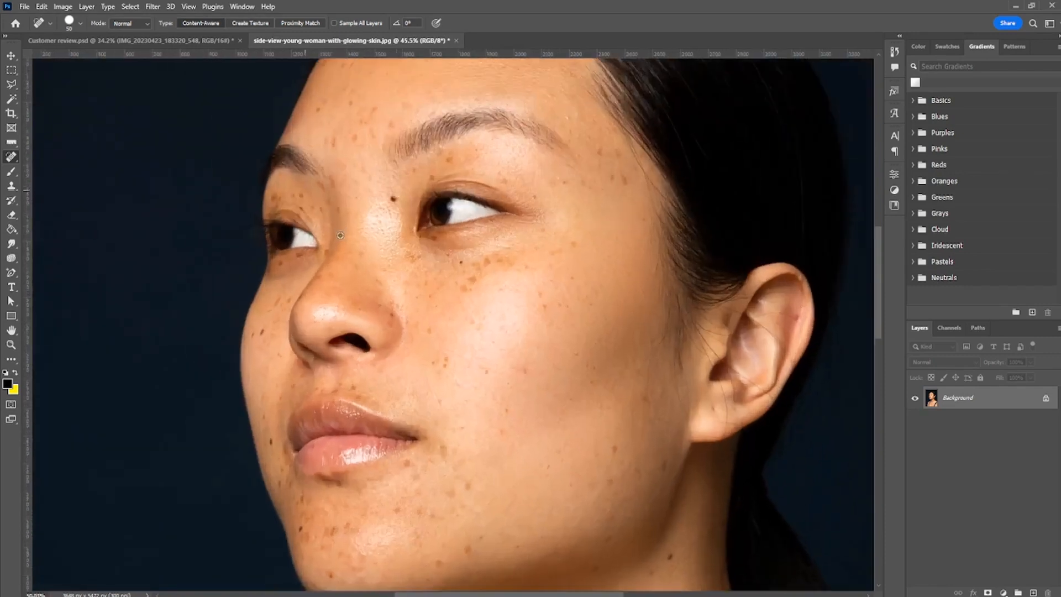
pyautogui.scroll(4, 340, 236)
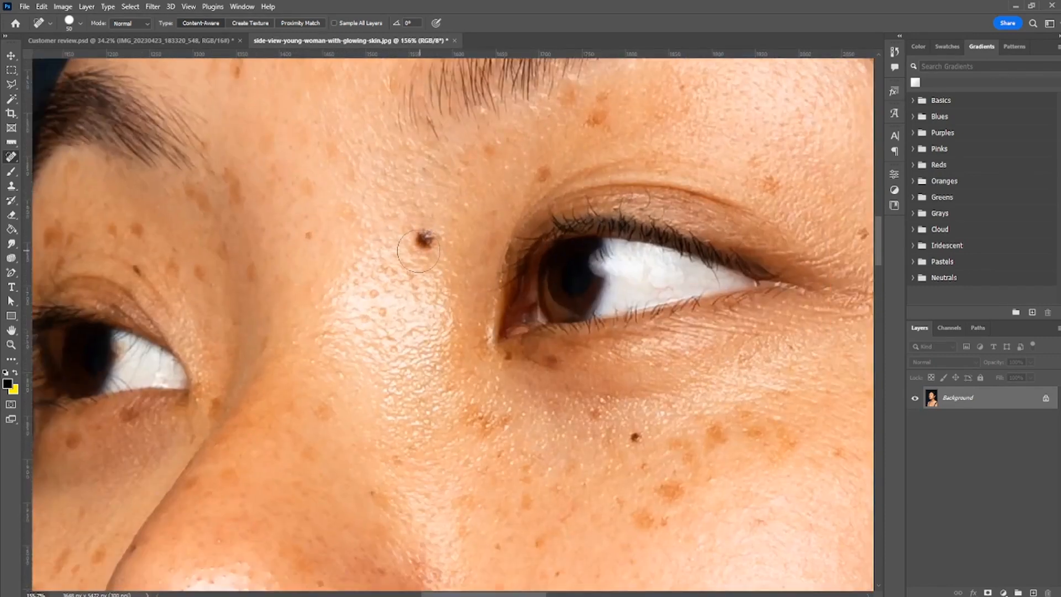
pyautogui.click(419, 242)
pyautogui.scroll(-1, 411, 236)
pyautogui.scroll(-4, 411, 236)
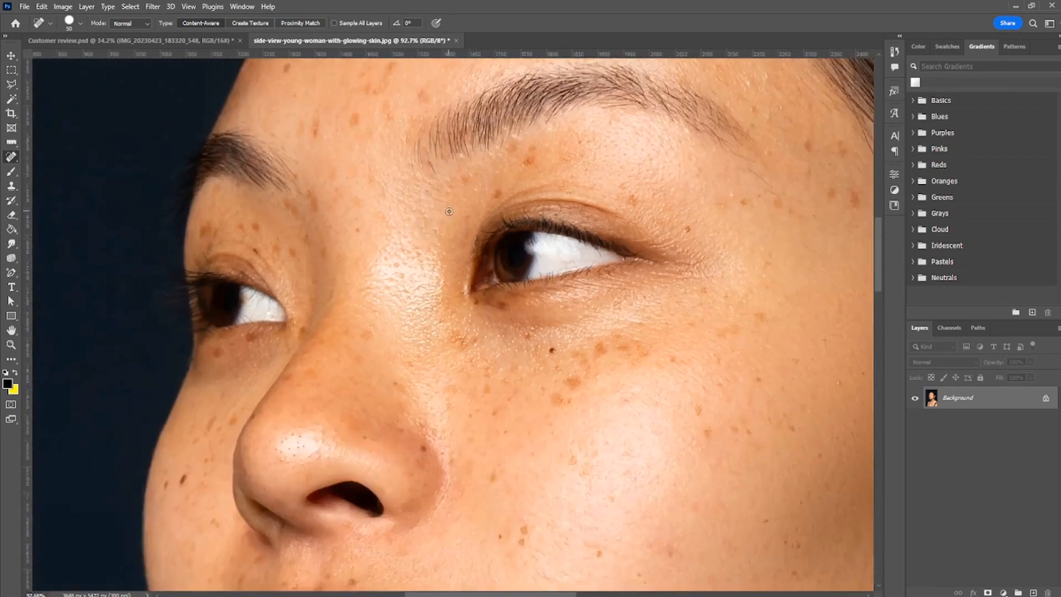
pyautogui.scroll(2, 292, 355)
pyautogui.click(329, 354)
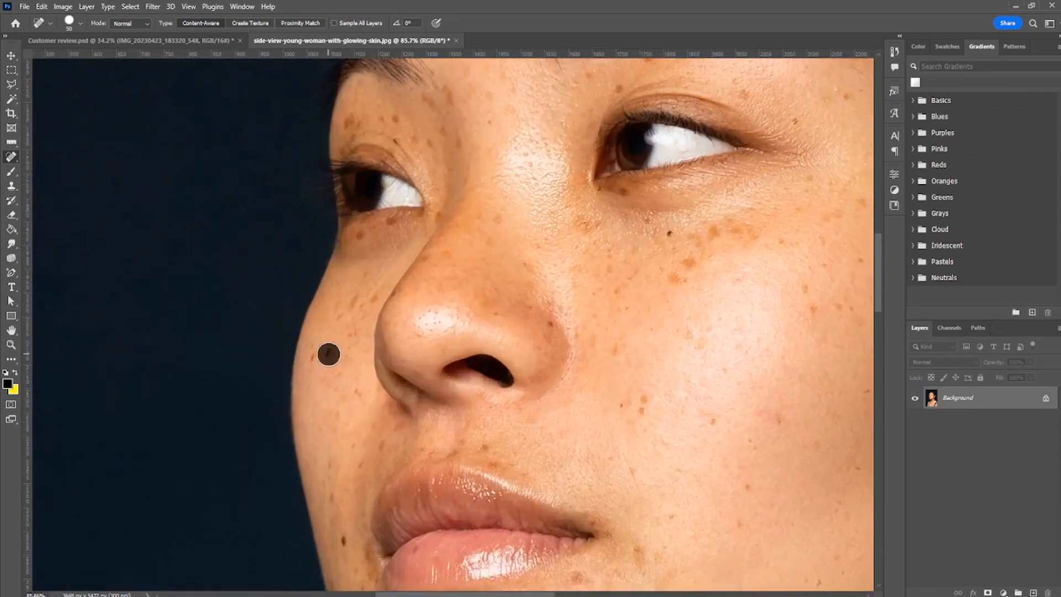
pyautogui.scroll(-1, 392, 378)
pyautogui.scroll(-5, 392, 378)
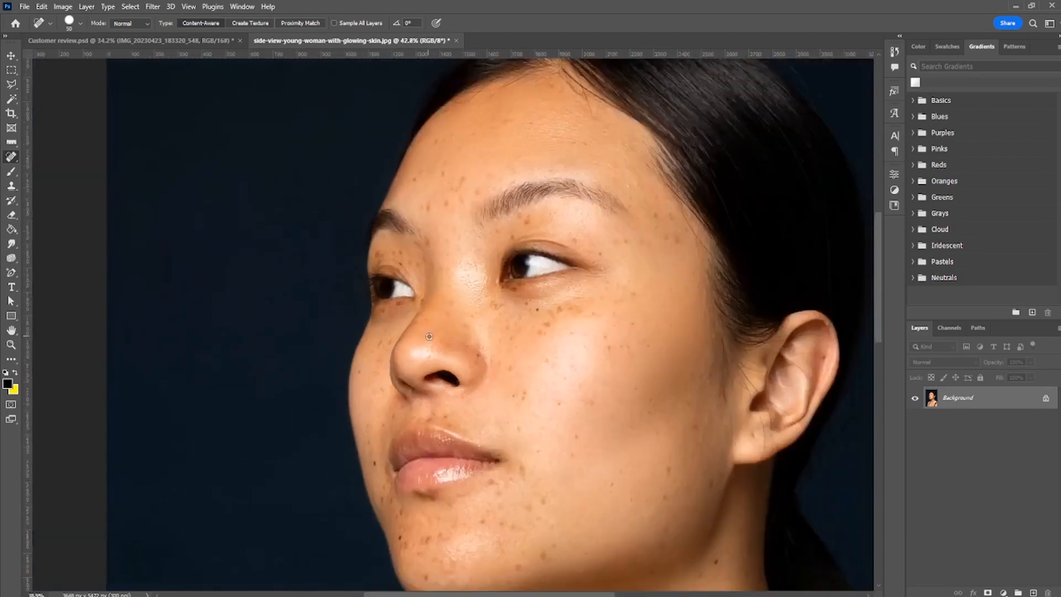
# Undo the healing edits on the Background layer and duplicate it as a new layer.
pyautogui.press('z')
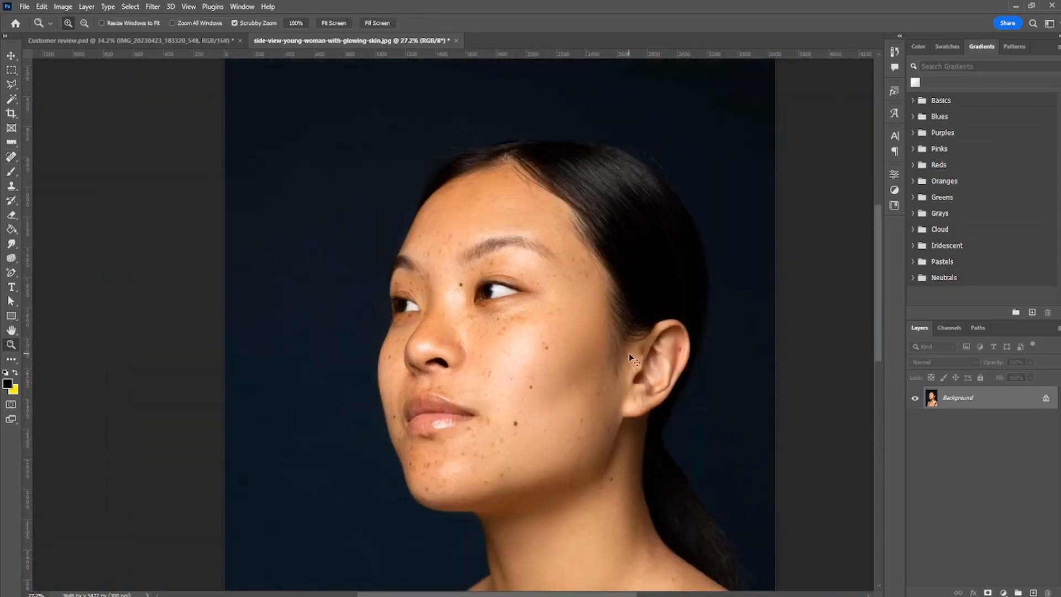
pyautogui.click(1032, 593)
pyautogui.hotkey('ctrl', 'z')
pyautogui.hotkey('ctrl', 'j')
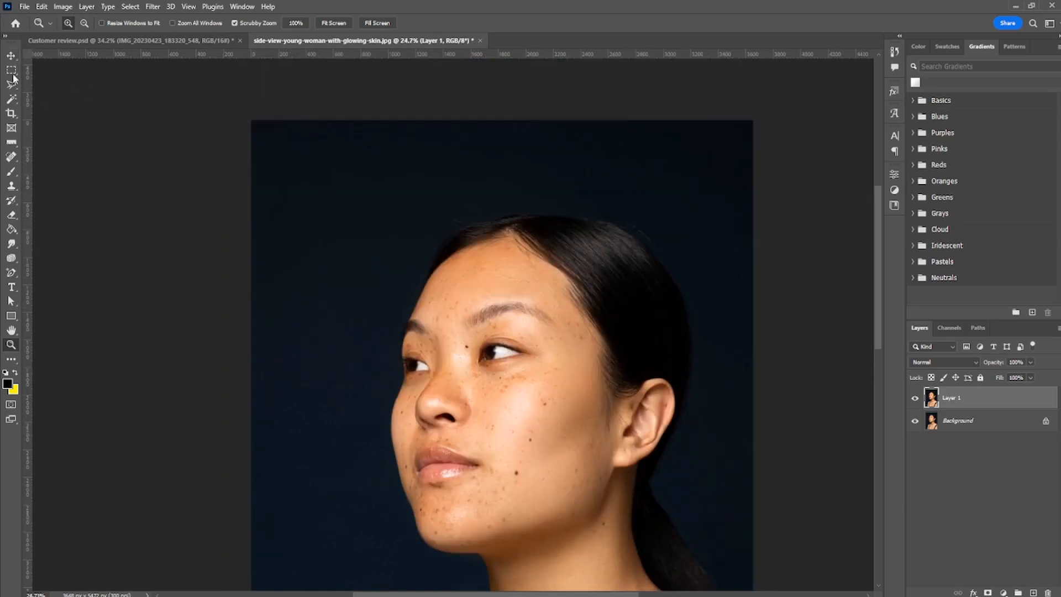
pyautogui.click(12, 58)
# Remove the three dark cheek moles, the mole between the eyes and the far-cheek mole with the Spot Healing Brush on Layer 1.
pyautogui.scroll(5, 462, 458)
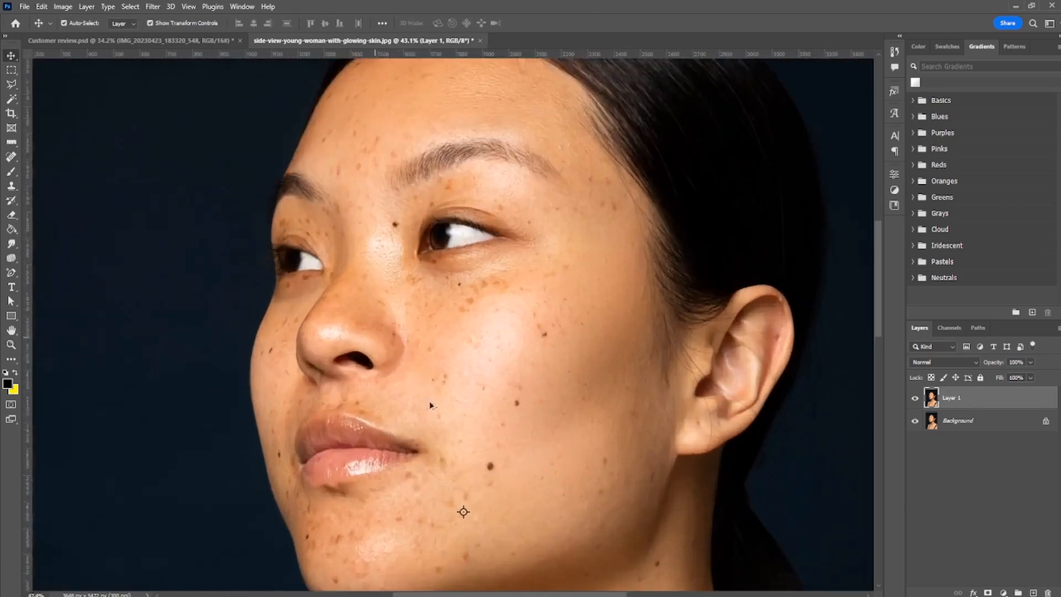
pyautogui.click(11, 156)
pyautogui.click(488, 466)
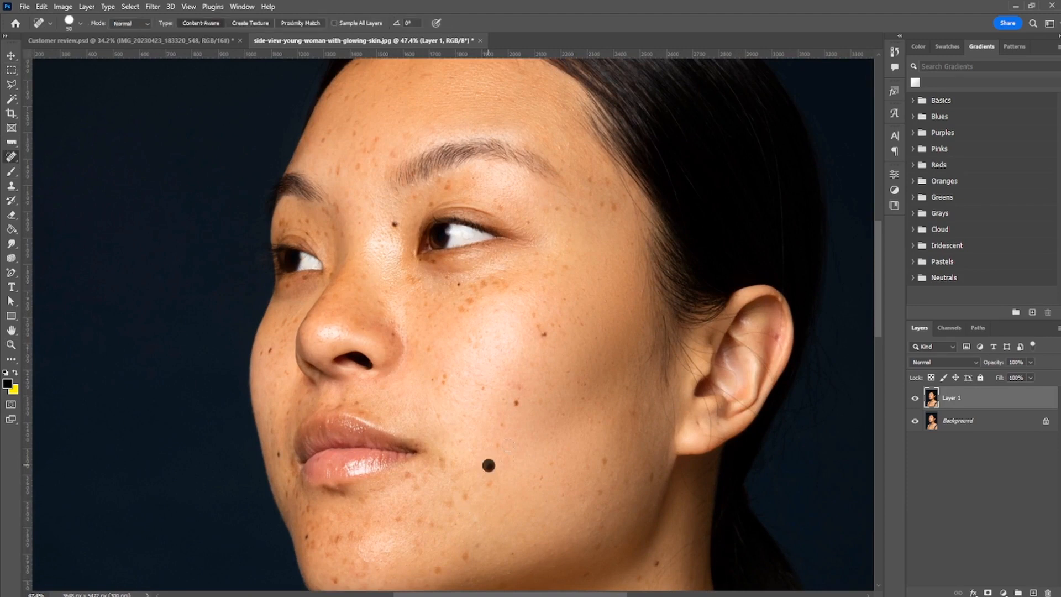
pyautogui.click(515, 400)
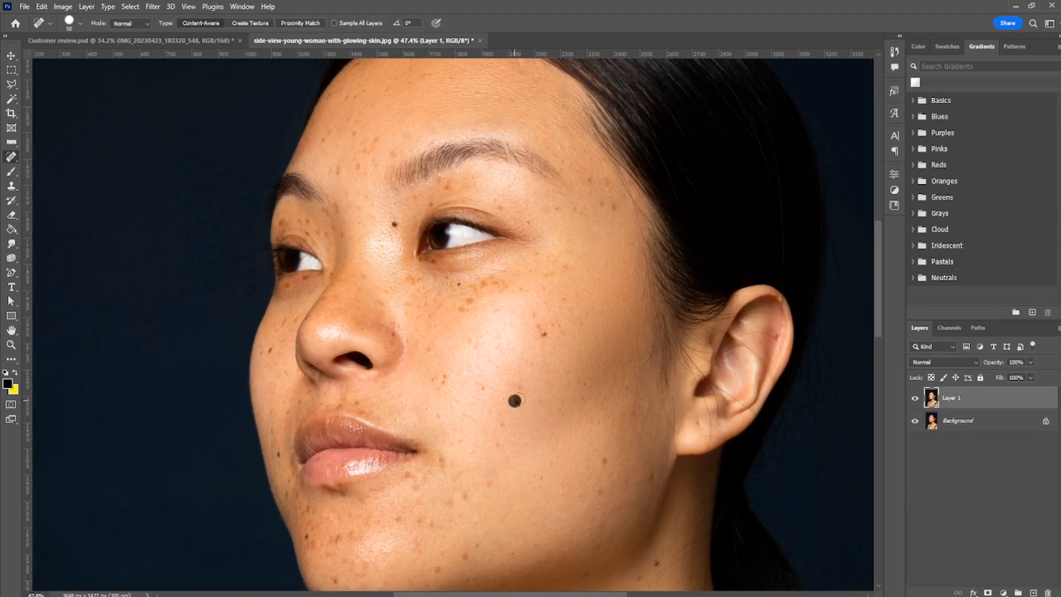
pyautogui.click(543, 333)
pyautogui.click(392, 222)
pyautogui.click(271, 350)
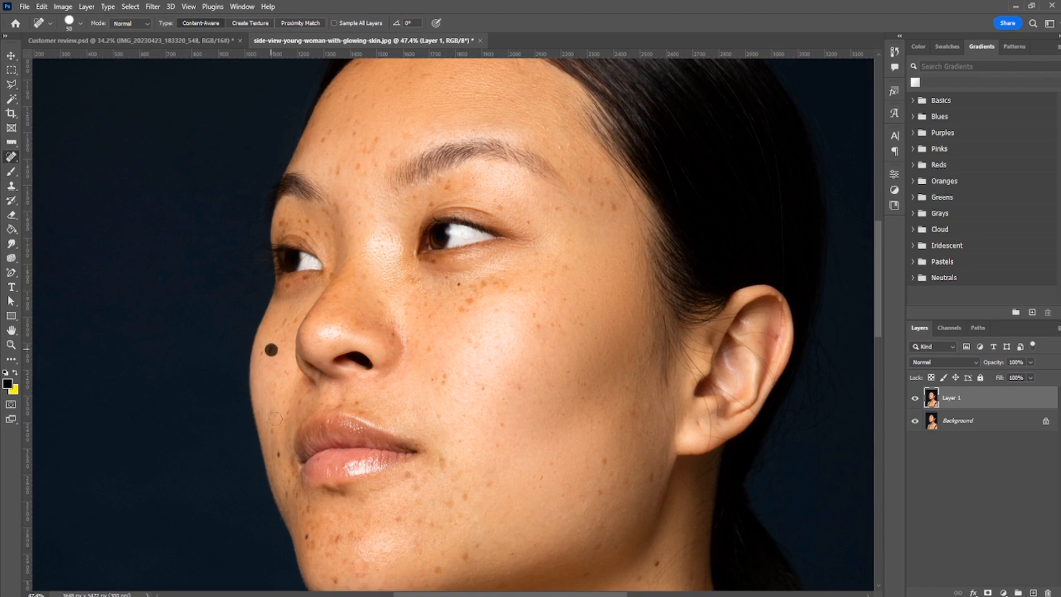
# Heal the dark spots on the far side of the mouth, along the chin and jaw, and on the neck.
pyautogui.click(279, 455)
pyautogui.click(308, 535)
pyautogui.click(335, 577)
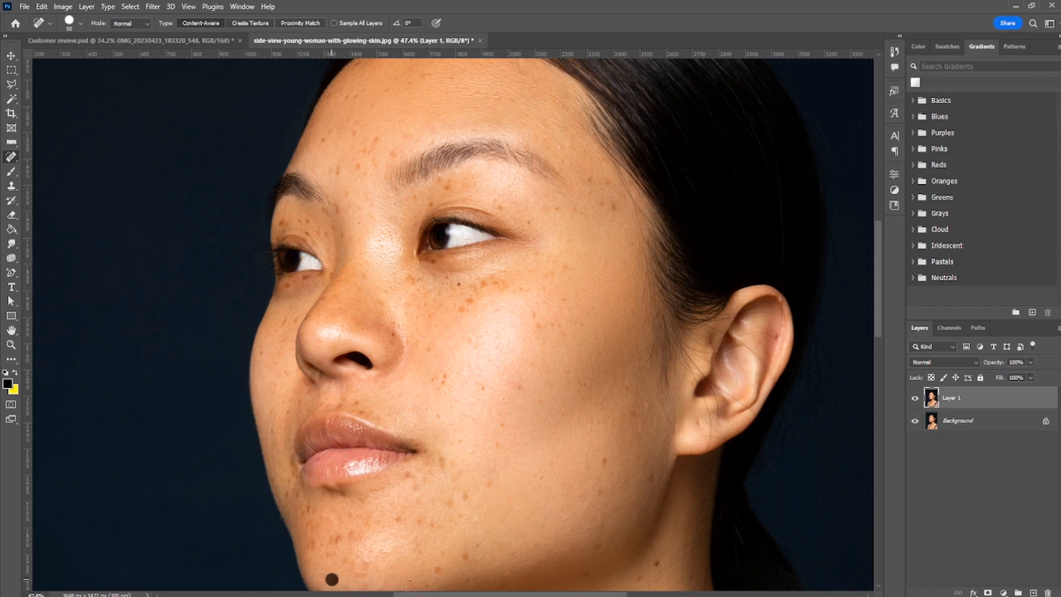
pyautogui.click(440, 569)
pyautogui.click(465, 555)
pyautogui.click(658, 563)
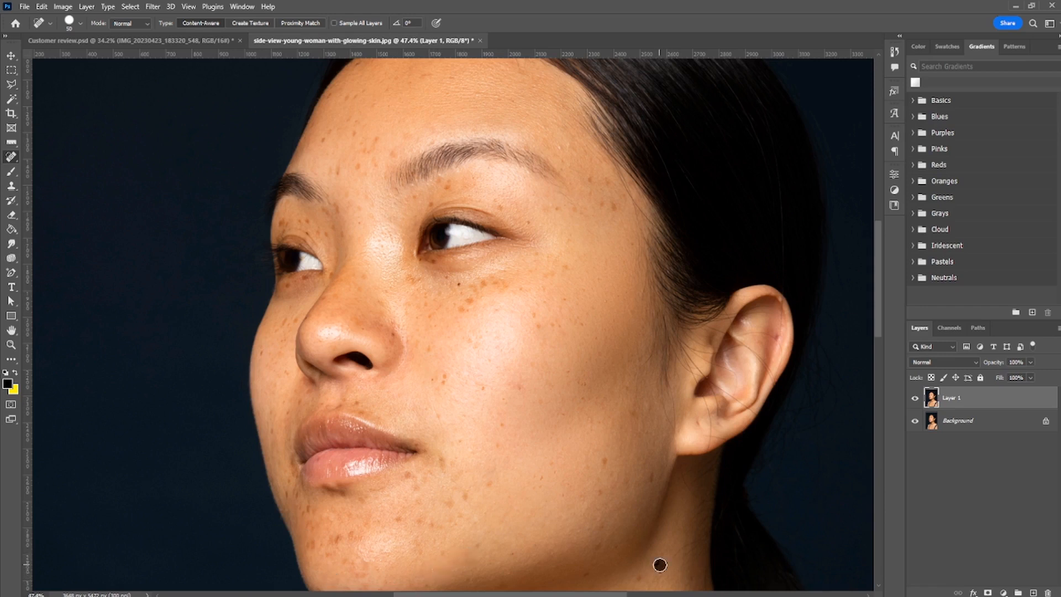
# Remove the cluster of freckles on the forehead above the eyebrows.
pyautogui.click(339, 171)
pyautogui.click(374, 141)
pyautogui.click(355, 168)
pyautogui.click(392, 153)
# Heal the freckles and small mole under the near eye, plus the spot on the cheek beside the nose.
pyautogui.click(468, 304)
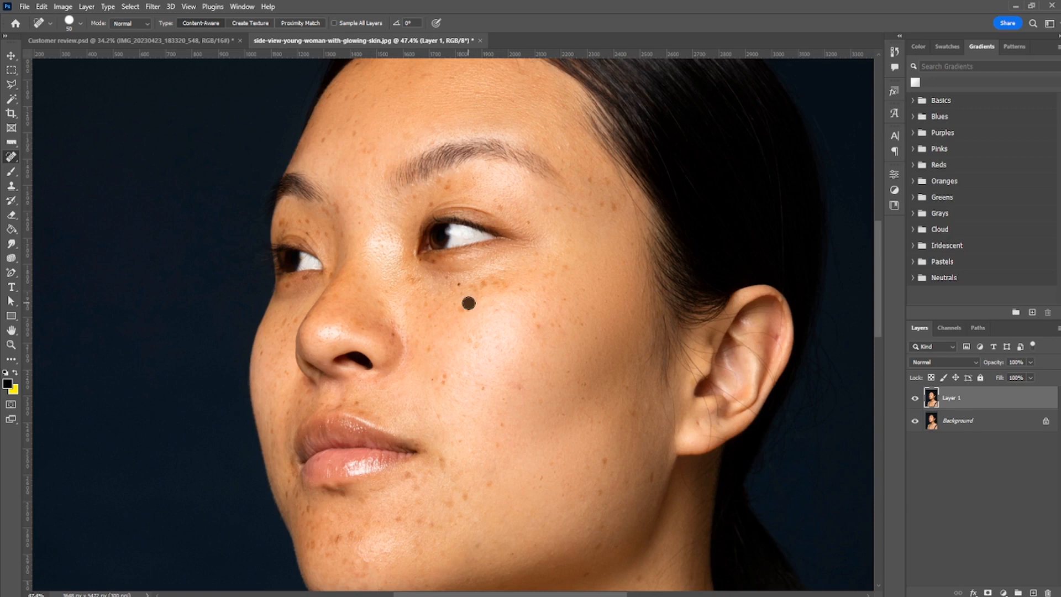
pyautogui.click(461, 307)
pyautogui.click(481, 284)
pyautogui.click(458, 284)
pyautogui.click(445, 378)
# Remove the freckles around the near corner of the mouth and on the lower cheek.
pyautogui.click(409, 472)
pyautogui.click(420, 488)
pyautogui.click(418, 503)
pyautogui.scroll(-3, 337, 347)
pyautogui.scroll(2, 512, 399)
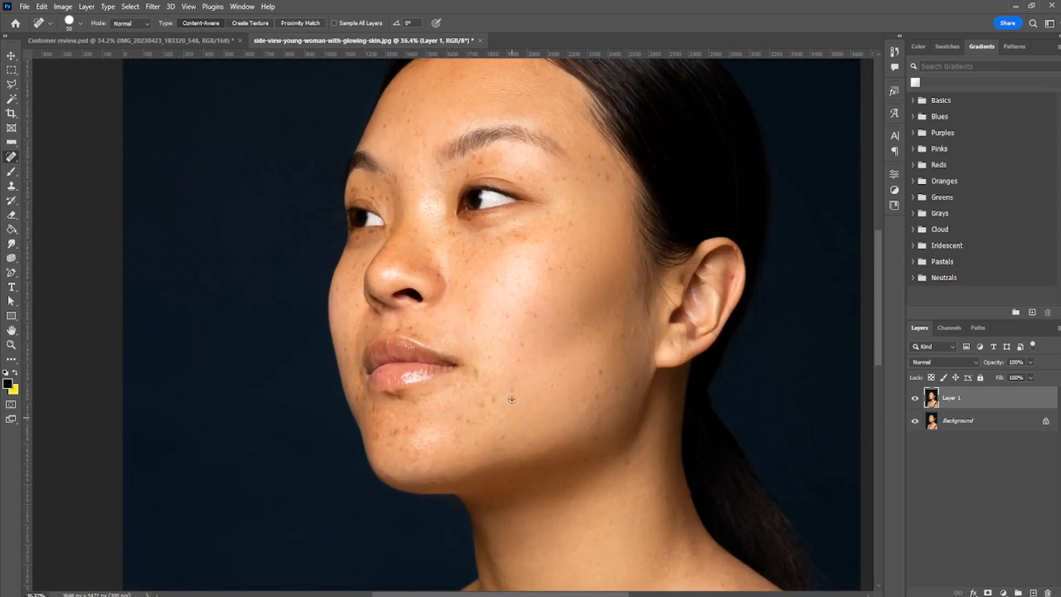
pyautogui.scroll(2, 511, 399)
pyautogui.click(515, 384)
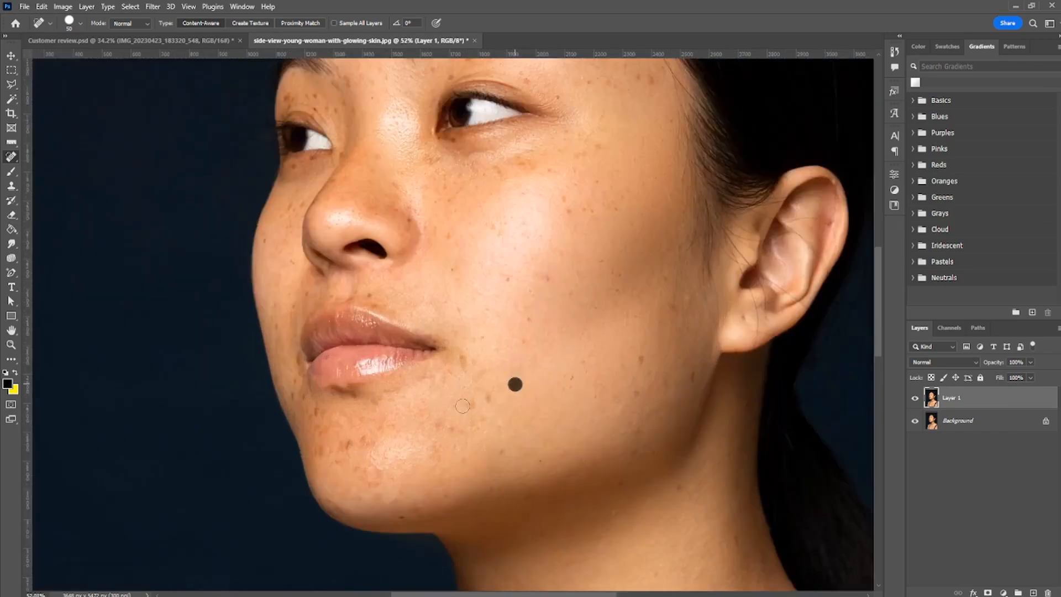
pyautogui.click(473, 403)
pyautogui.click(485, 394)
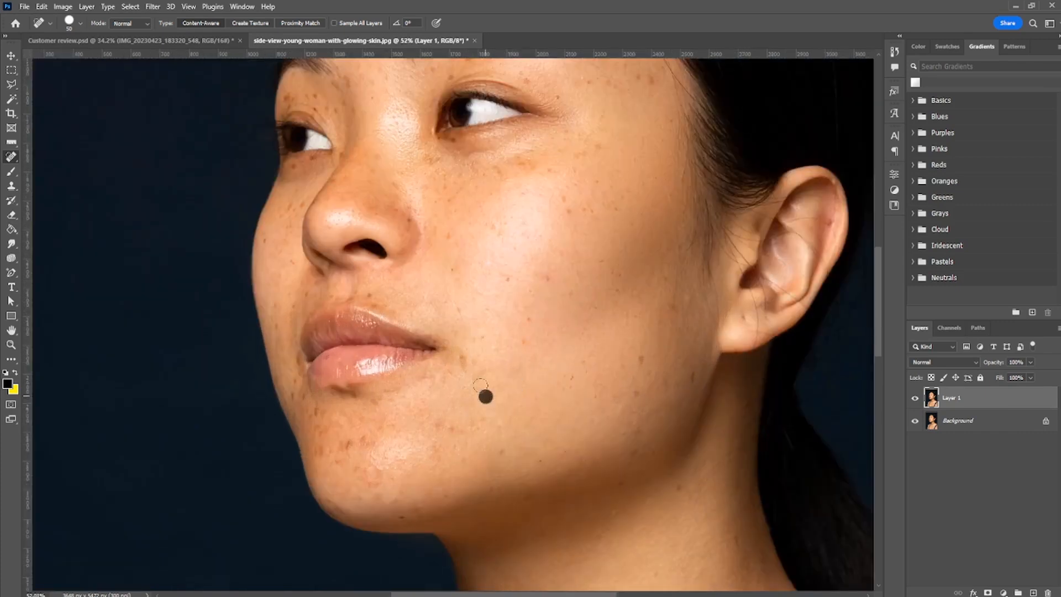
pyautogui.click(459, 355)
# Heal the remaining blemishes across the chin below the lips.
pyautogui.click(443, 428)
pyautogui.click(456, 436)
pyautogui.click(438, 428)
pyautogui.click(439, 446)
pyautogui.click(359, 437)
pyautogui.click(321, 450)
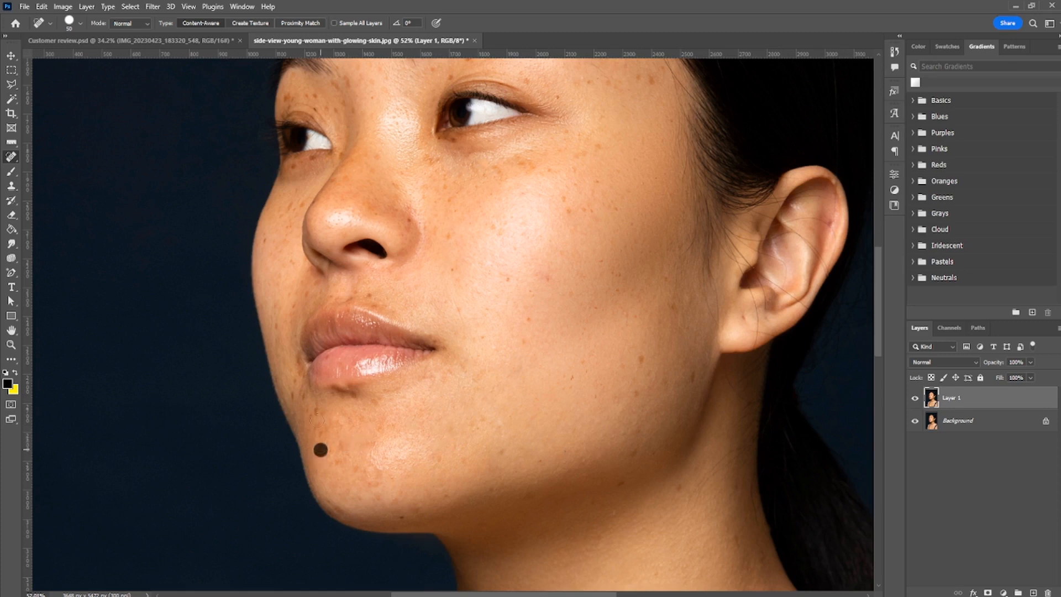
# Remove the small spots along the far jaw edge beside the lower lip.
pyautogui.click(313, 411)
pyautogui.click(302, 393)
pyautogui.click(294, 398)
pyautogui.click(296, 382)
# Compare the retouched face with the original by toggling Layer 1's visibility, leaving Layer 1 hidden.
pyautogui.scroll(-3, 427, 439)
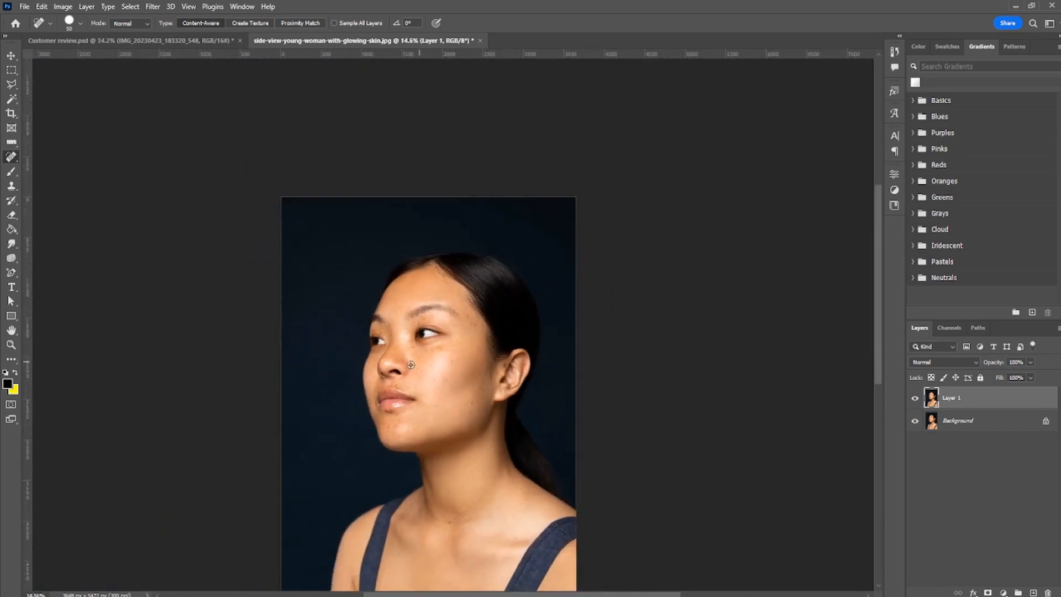
pyautogui.scroll(4, 431, 439)
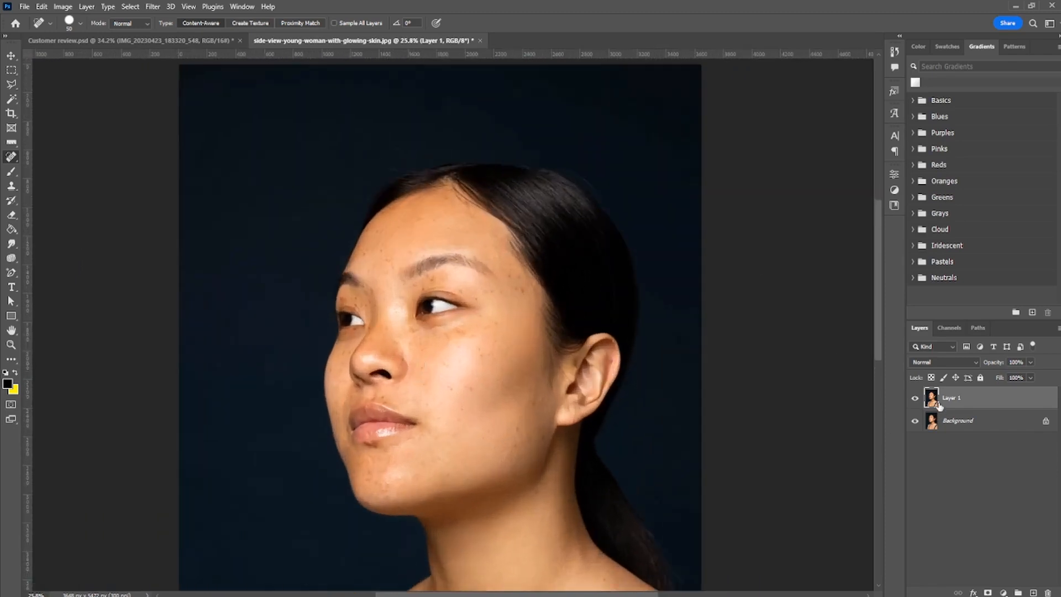
pyautogui.click(915, 398)
pyautogui.click(914, 399)
pyautogui.click(915, 399)
pyautogui.click(914, 398)
# Switch from the Spot Healing Brush to the Healing Brush tool.
pyautogui.hotkey('shift', 'j')
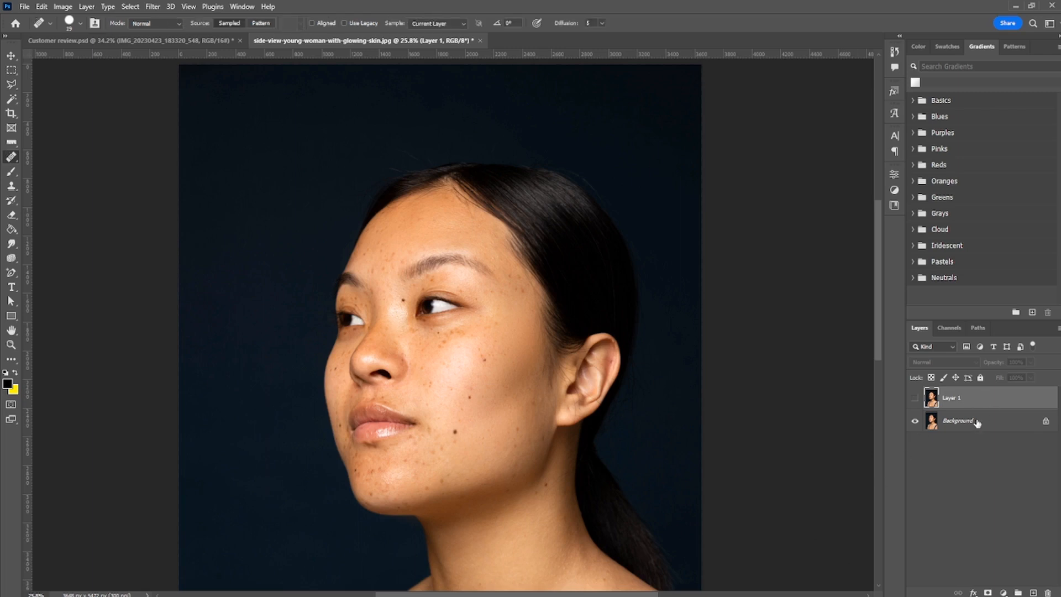
pyautogui.click(977, 423)
pyautogui.hotkey('ctrl', 'j')
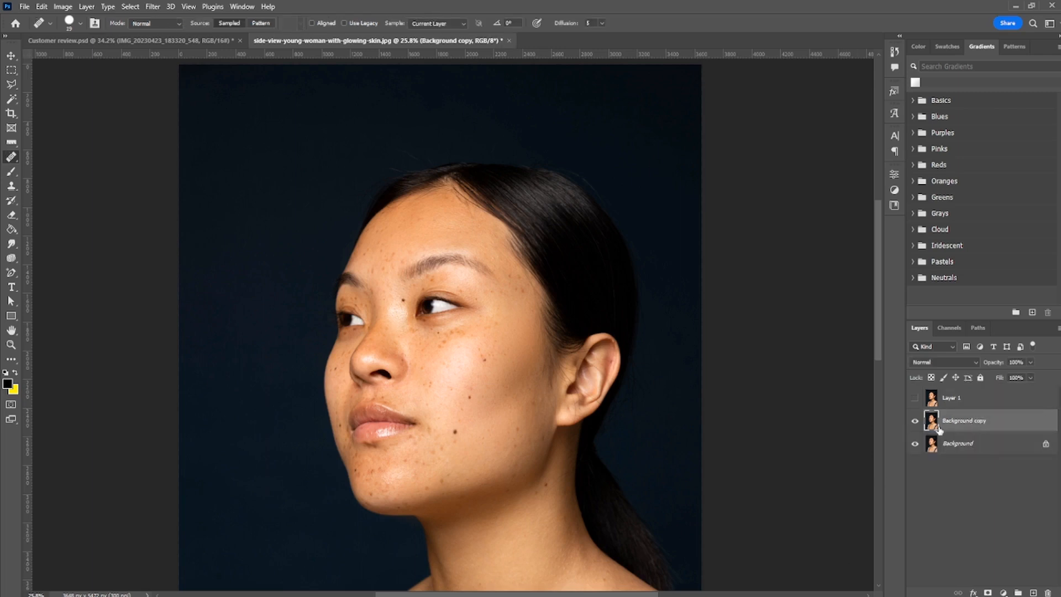
pyautogui.scroll(4, 468, 350)
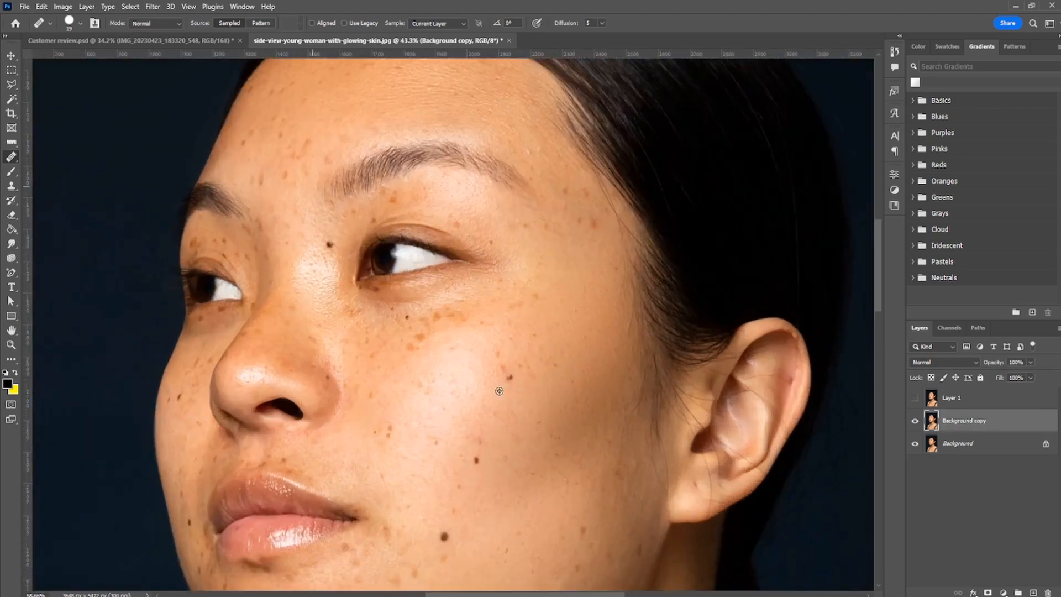
pyautogui.scroll(5, 506, 372)
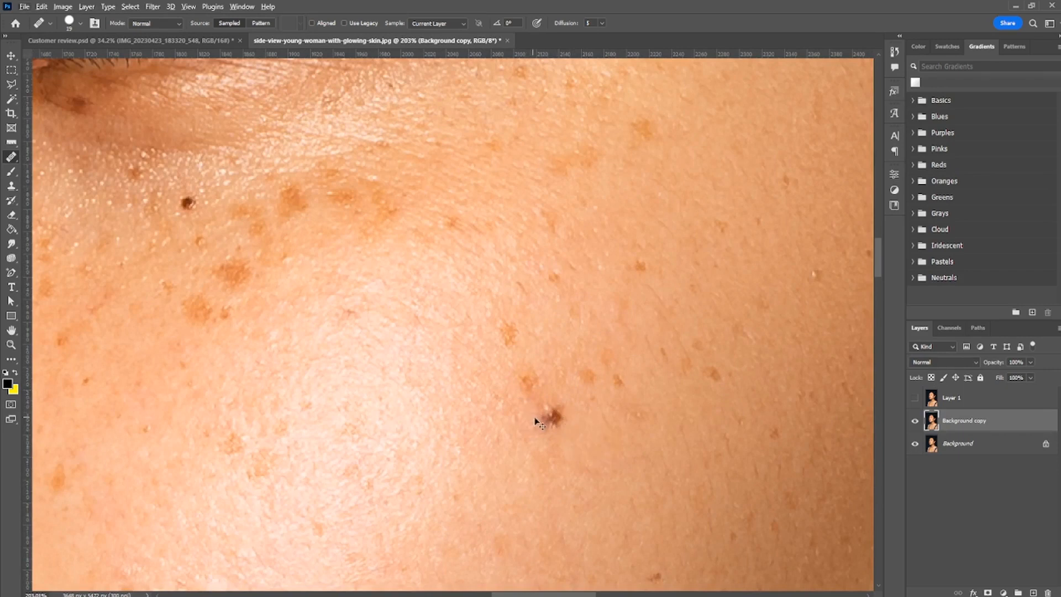
pyautogui.hotkey('ctrl', 'z')
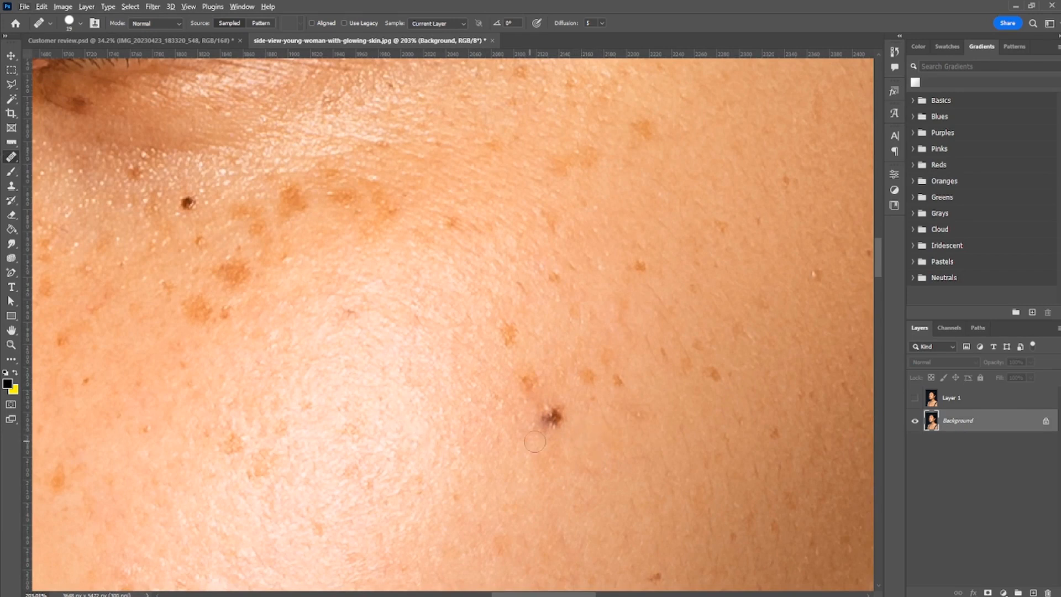
# Heal the dark mole on the upper near cheek on the Background layer, using brush size 35 and clean skin sampled beside it.
pyautogui.scroll(1, 571, 399)
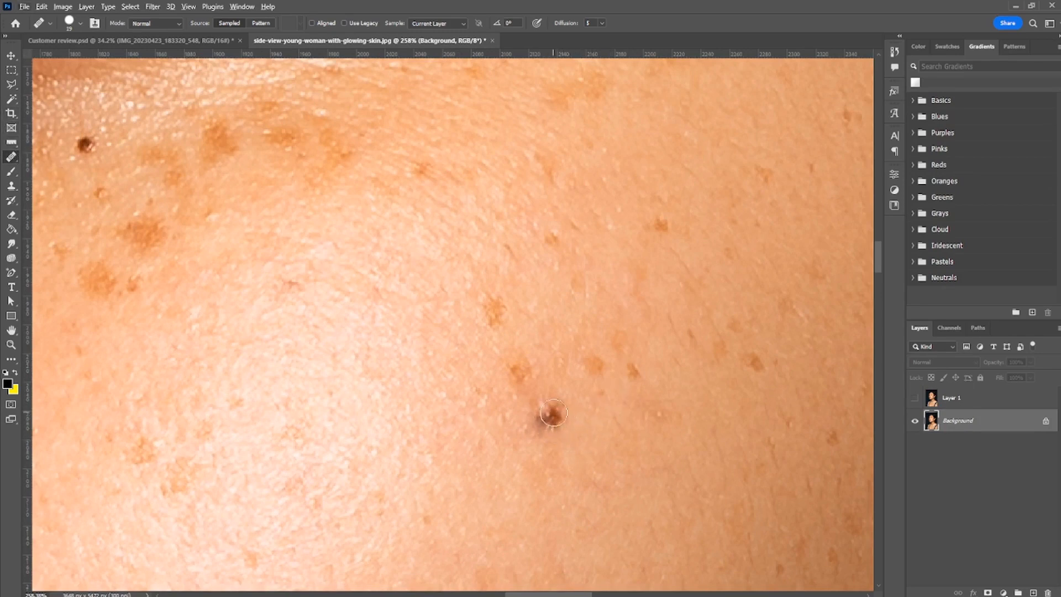
pyautogui.press(']')
pyautogui.press(']')
pyautogui.press(']')
pyautogui.press(']')
pyautogui.keyDown('alt'); pyautogui.click(599, 428); pyautogui.keyUp('alt')
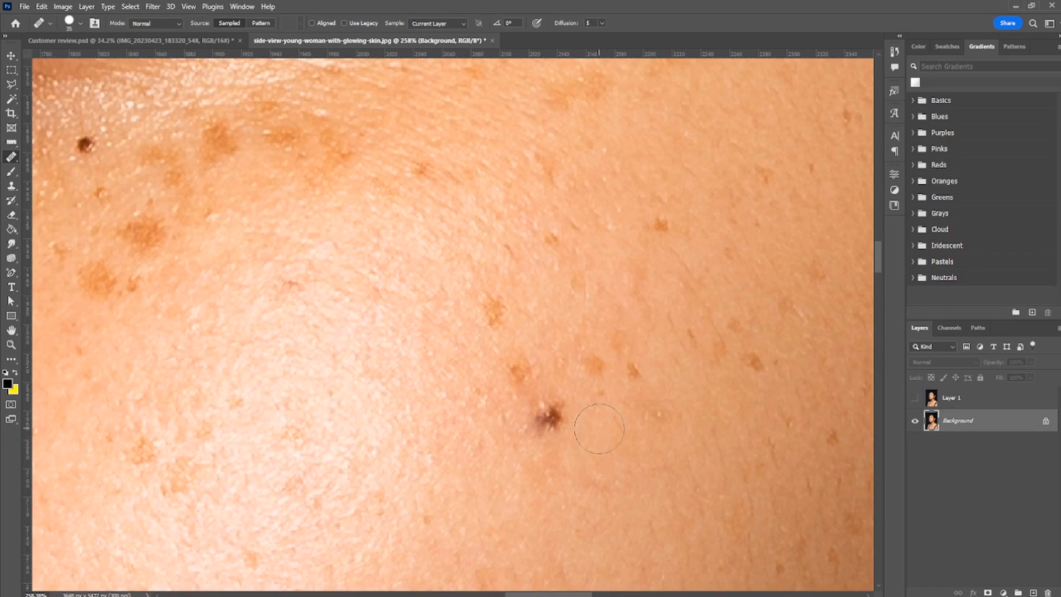
pyautogui.click(548, 417)
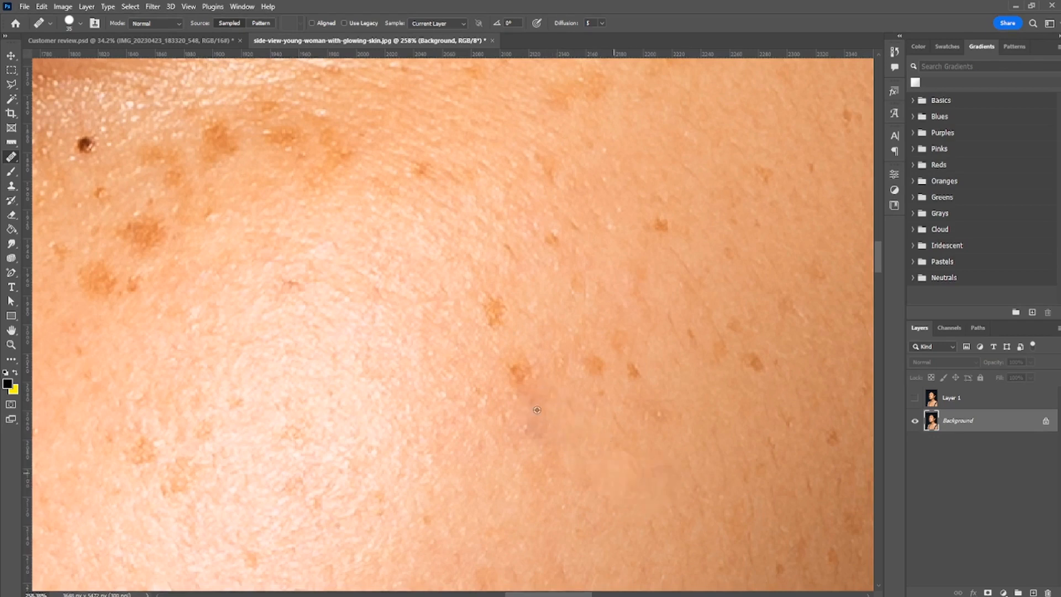
# Examine the healed cheek up close, and the whole face and neck for remaining blemishes.
pyautogui.scroll(-1, 556, 388)
pyautogui.scroll(-3, 556, 388)
pyautogui.scroll(4, 558, 387)
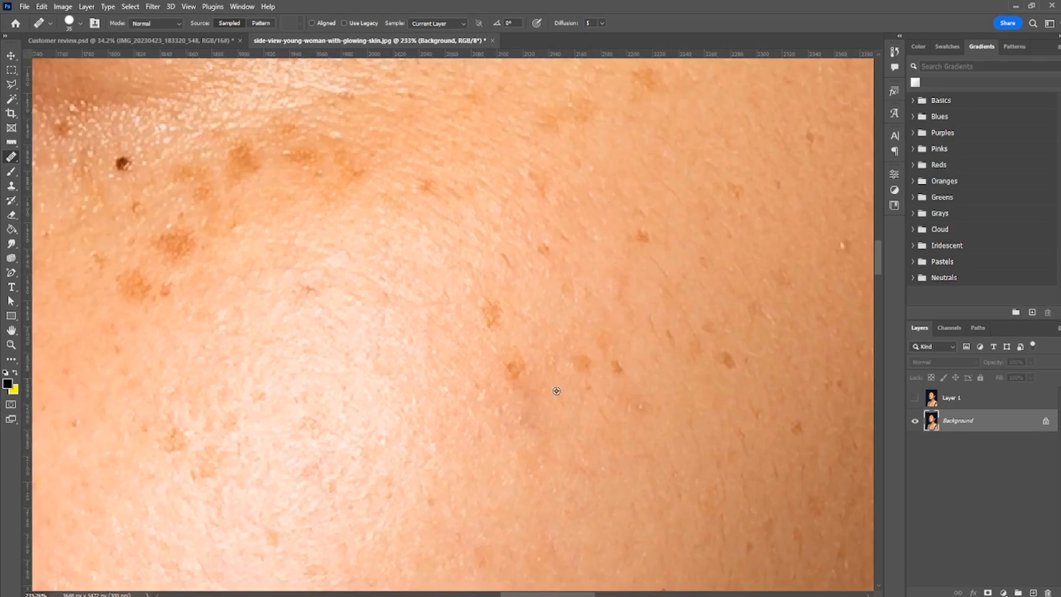
pyautogui.scroll(-6, 569, 409)
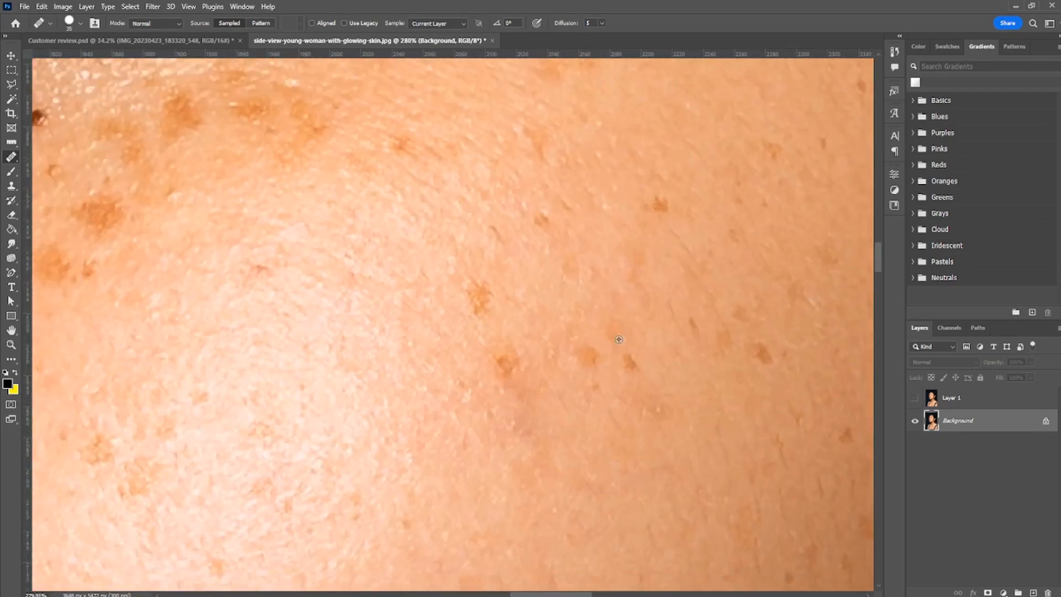
pyautogui.scroll(4, 593, 466)
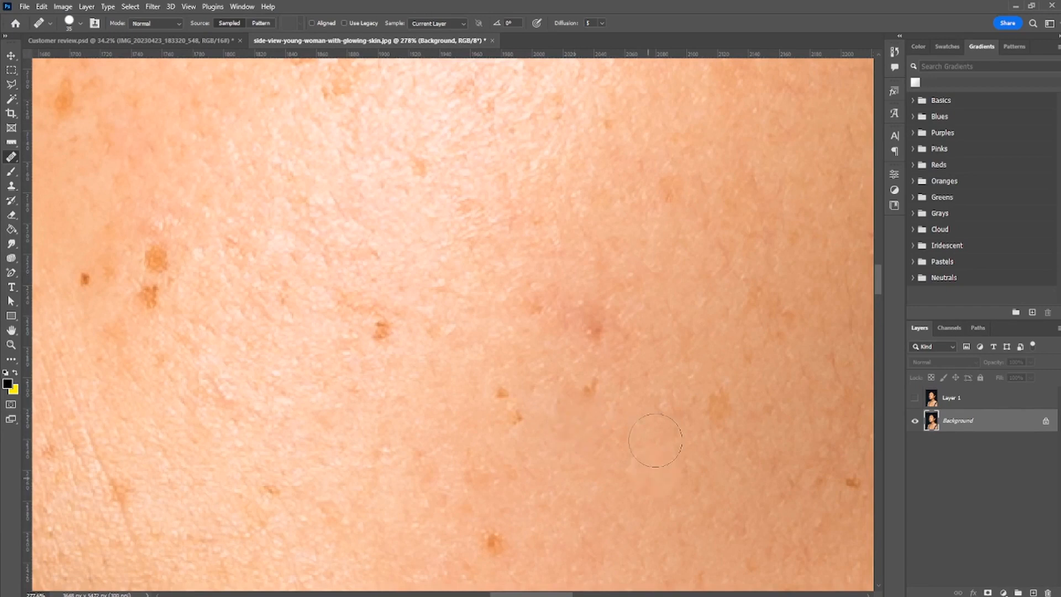
pyautogui.scroll(-7, 577, 333)
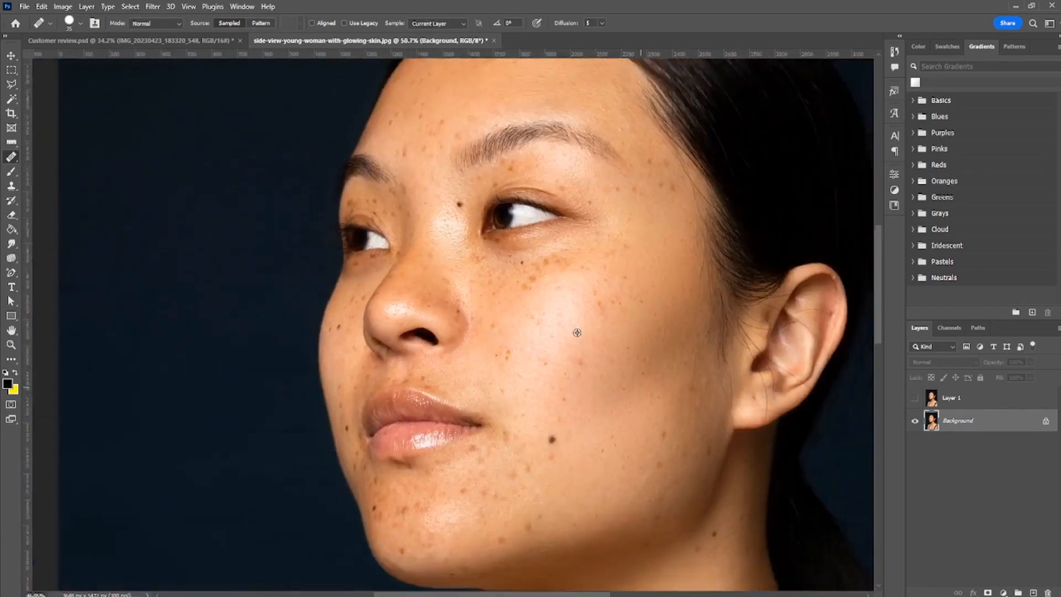
pyautogui.scroll(-4, 577, 332)
pyautogui.scroll(3, 645, 453)
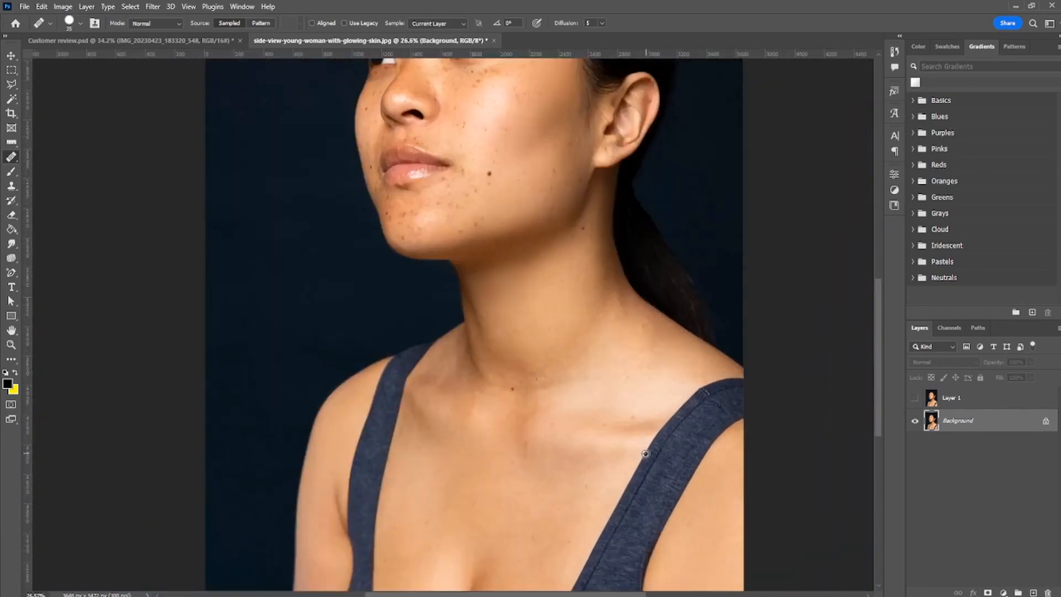
pyautogui.scroll(-2, 646, 453)
pyautogui.scroll(5, 595, 372)
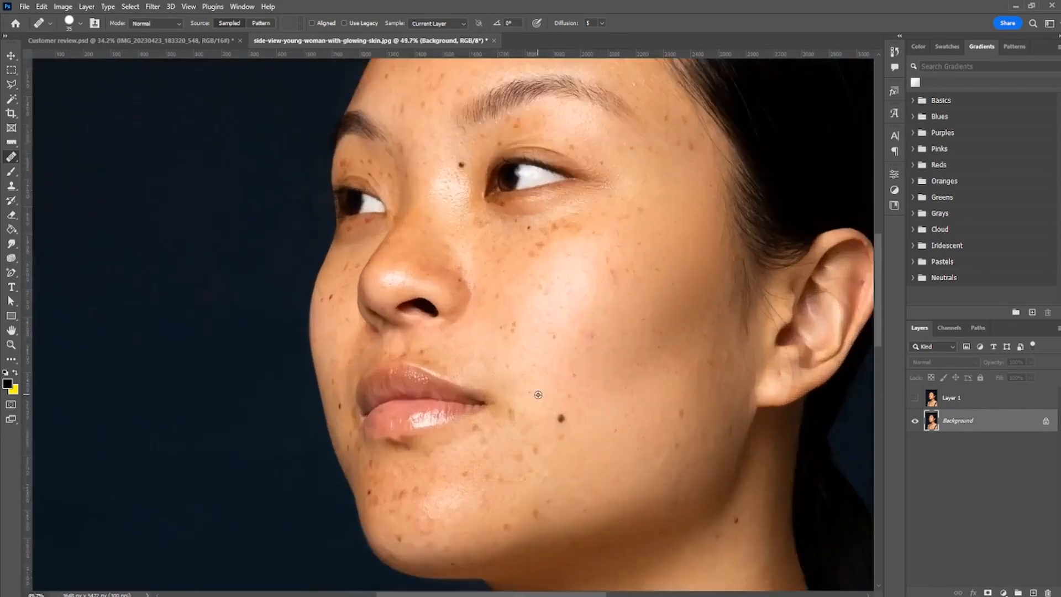
# Heal the large mole on the cheek beside the mouth, using brush size 50 and clean skin sampled next to it.
pyautogui.scroll(7, 539, 395)
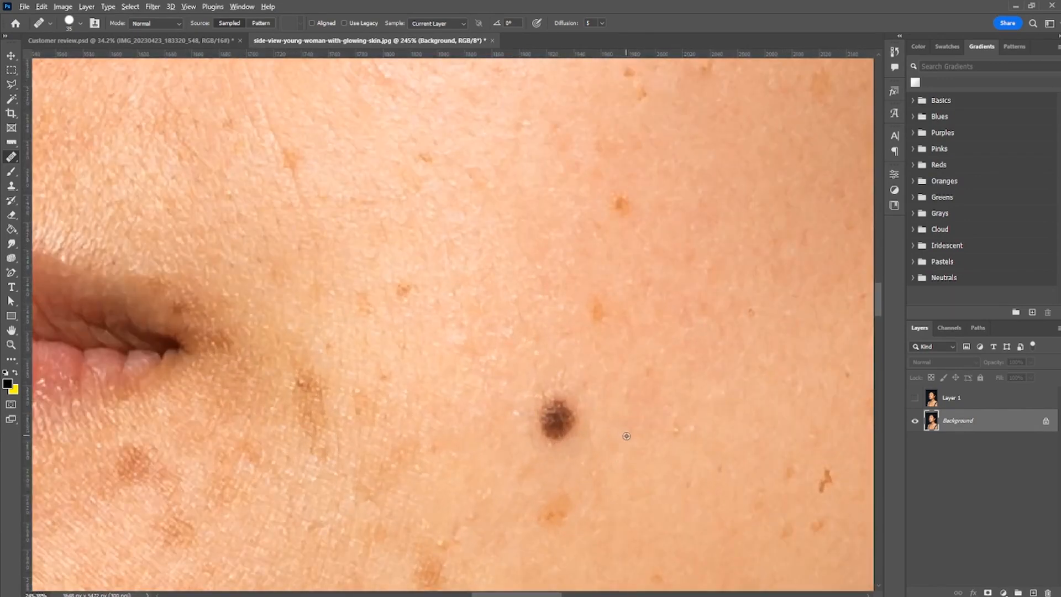
pyautogui.click(557, 420)
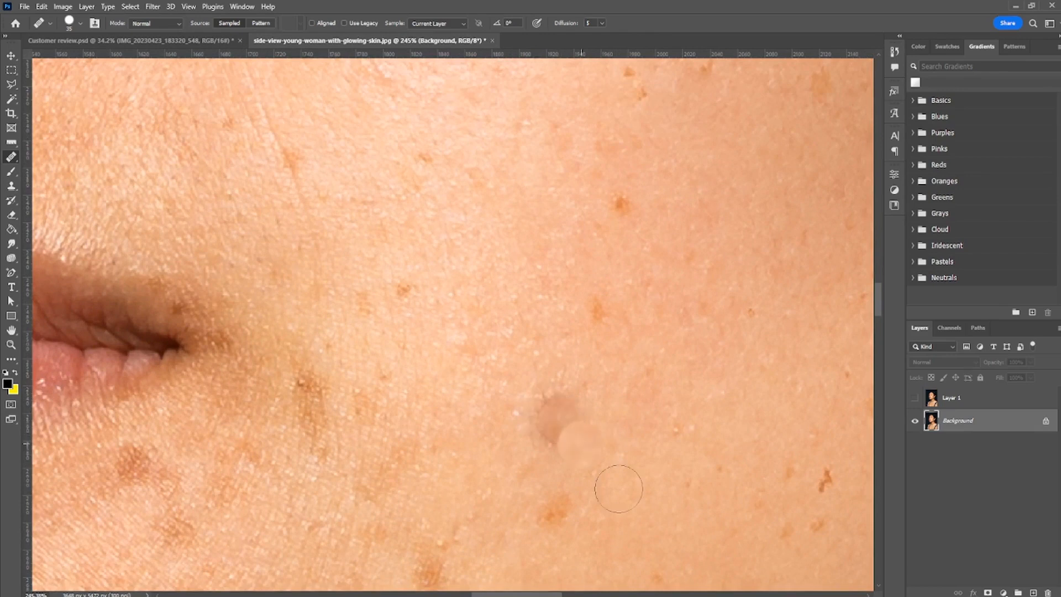
pyautogui.hotkey('ctrl', 'z')
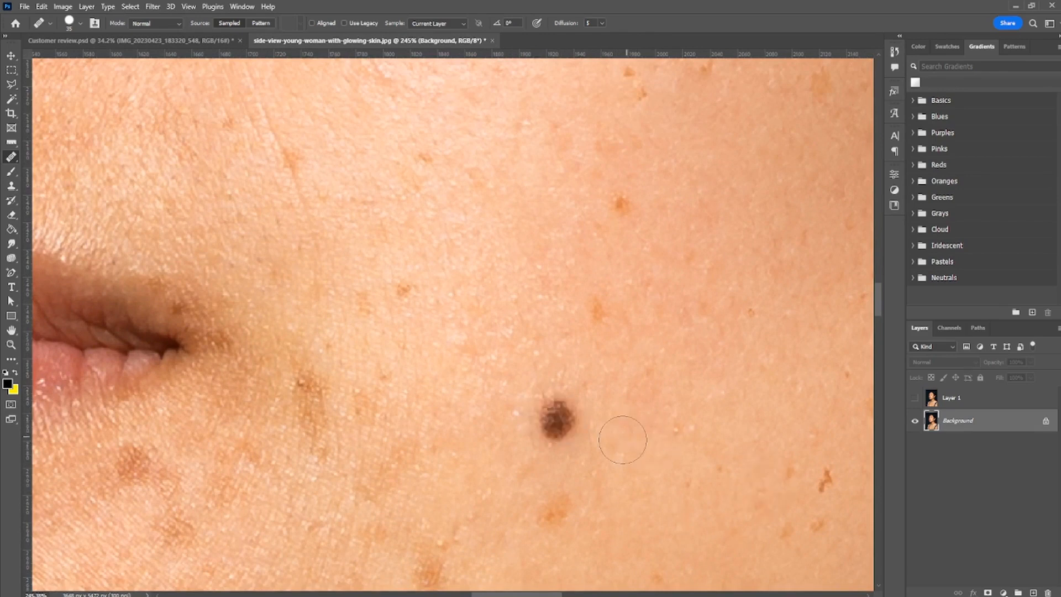
pyautogui.press(']')
pyautogui.press(']')
pyautogui.press(']')
pyautogui.keyDown('alt'); pyautogui.click(629, 432); pyautogui.keyUp('alt')
pyautogui.click(556, 422)
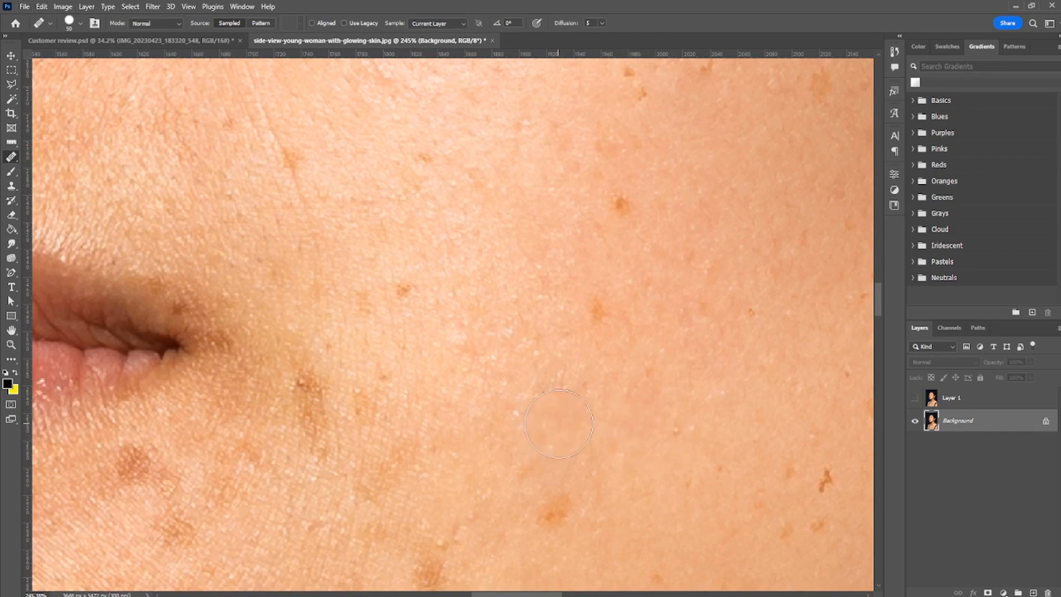
pyautogui.scroll(-5, 340, 370)
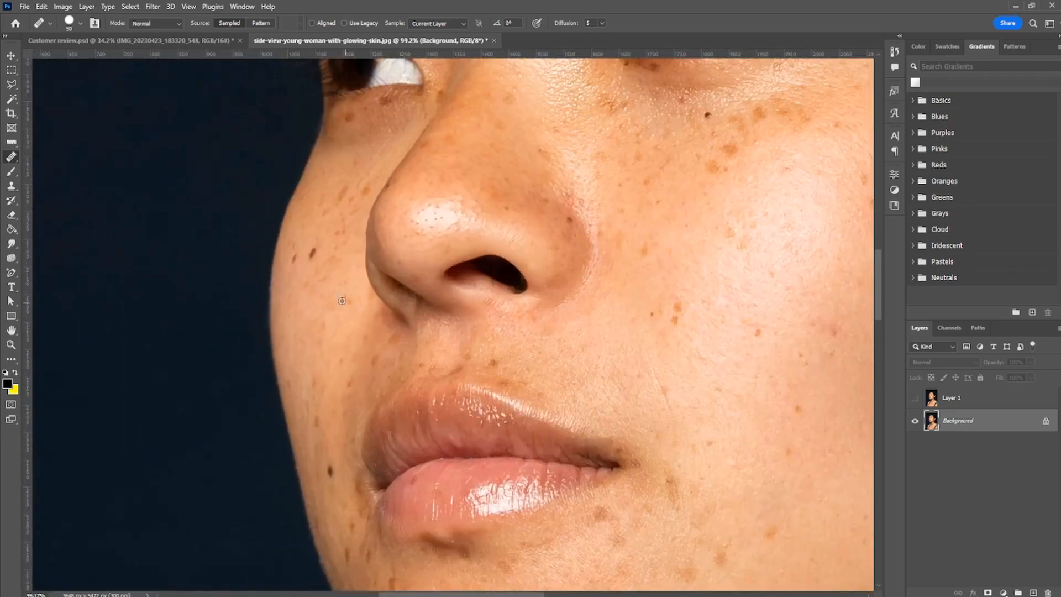
pyautogui.scroll(-3, 304, 417)
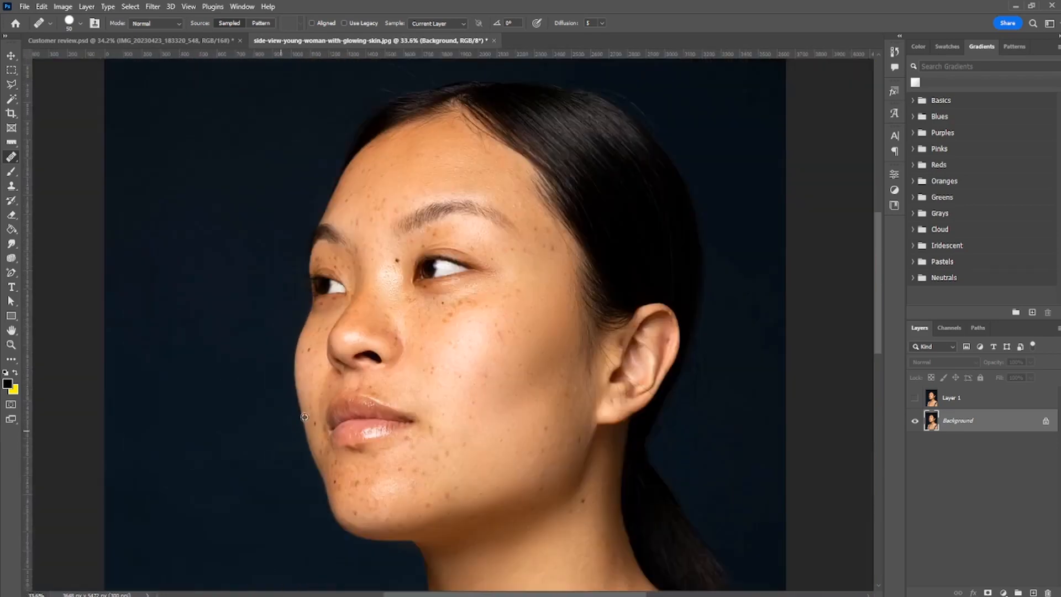
# Try outlining a patch of the near cheek with the Content-Aware Move tool and clear the selection.
pyautogui.click(11, 55)
pyautogui.click(11, 159)
pyautogui.hotkey('shift', 'j')
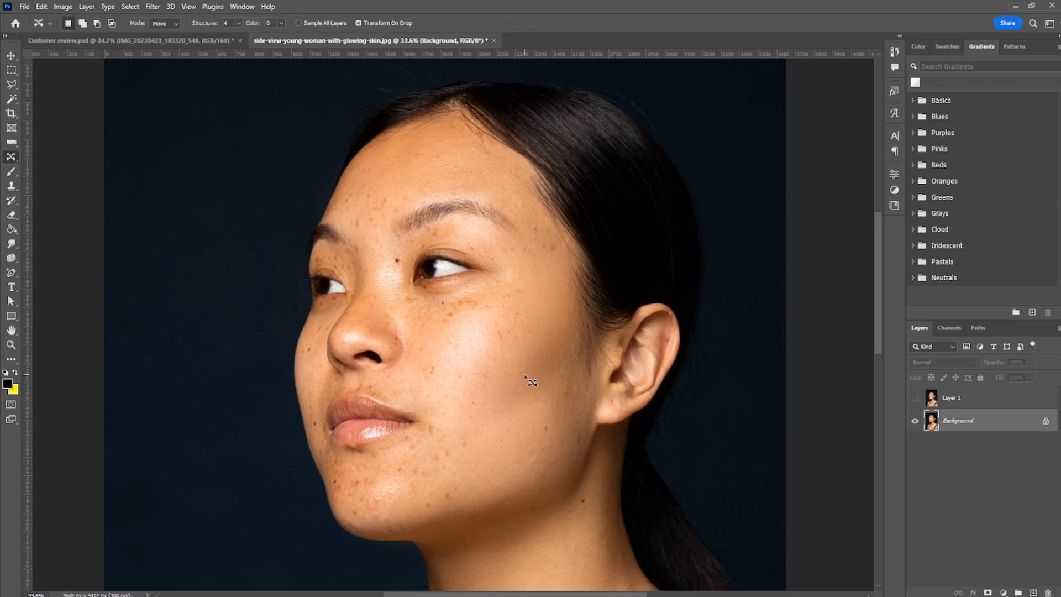
pyautogui.moveTo(532, 358)
pyautogui.mouseDown()
pyautogui.moveTo(497, 399)
pyautogui.moveTo(524, 387)
pyautogui.moveTo(531, 359)
pyautogui.mouseUp()
pyautogui.moveTo(521, 405)
pyautogui.mouseDown()
pyautogui.moveTo(489, 386)
pyautogui.moveTo(520, 399)
pyautogui.mouseUp()
pyautogui.hotkey('ctrl', 'z')
pyautogui.moveTo(522, 383); pyautogui.dragTo(503, 345)
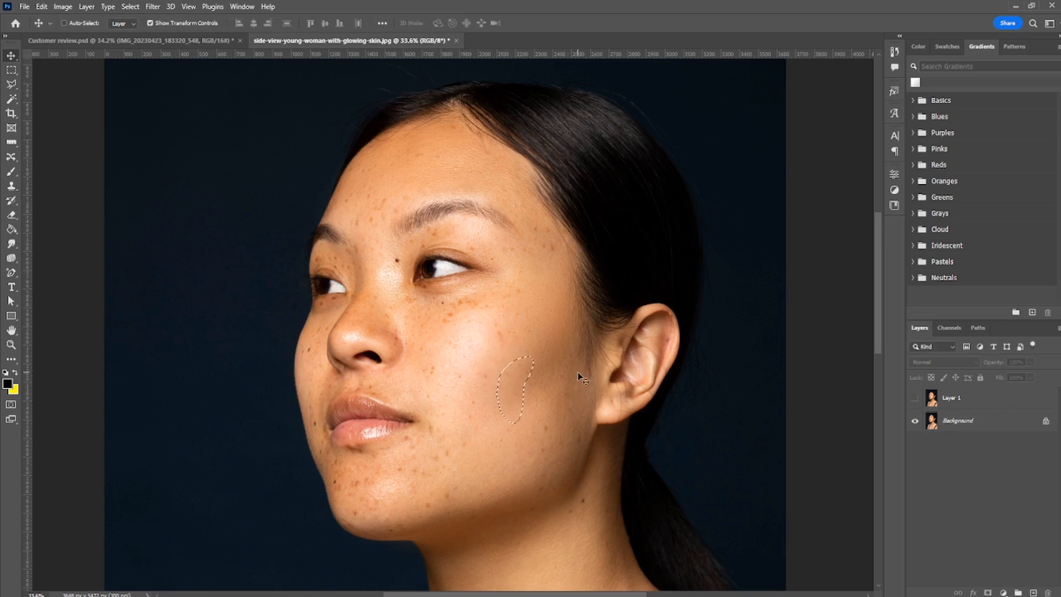
pyautogui.hotkey('ctrl', 'd')
pyautogui.click(10, 160)
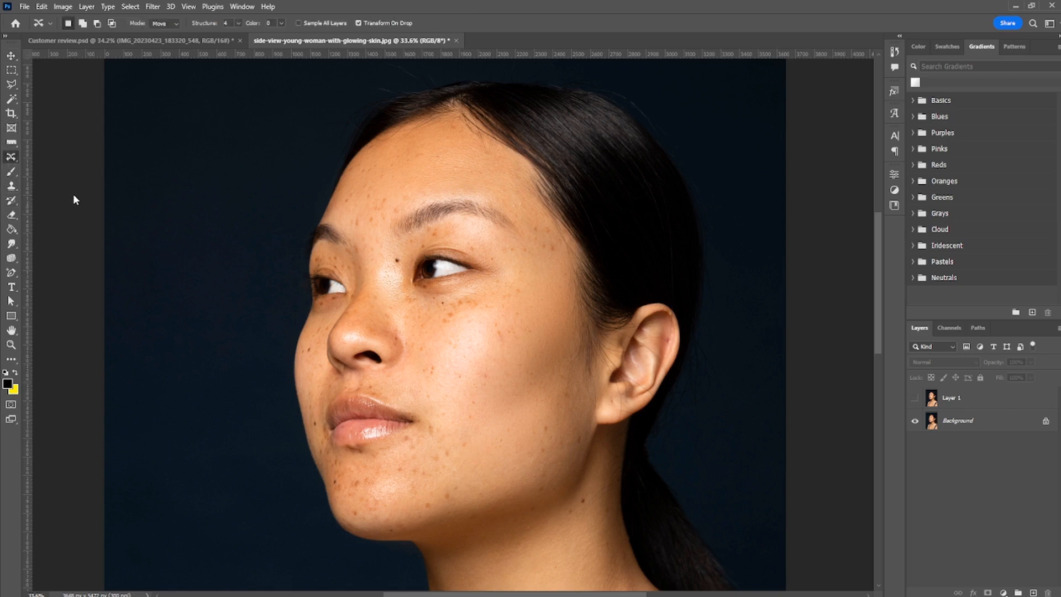
# Add a new layer above the portrait and fill it with white using the Paint Bucket.
pyautogui.click(12, 173)
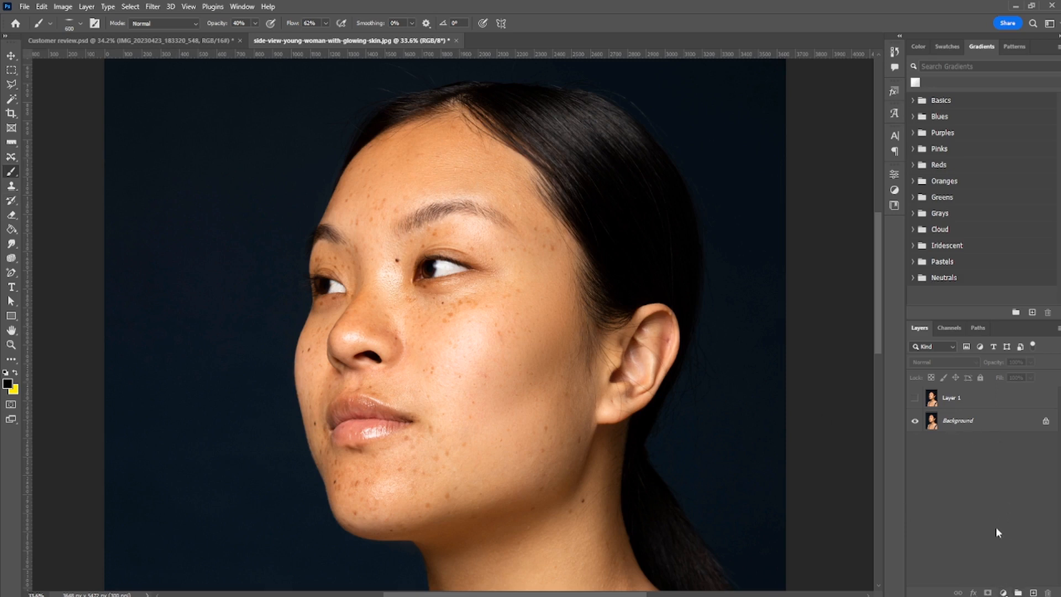
pyautogui.click(1033, 593)
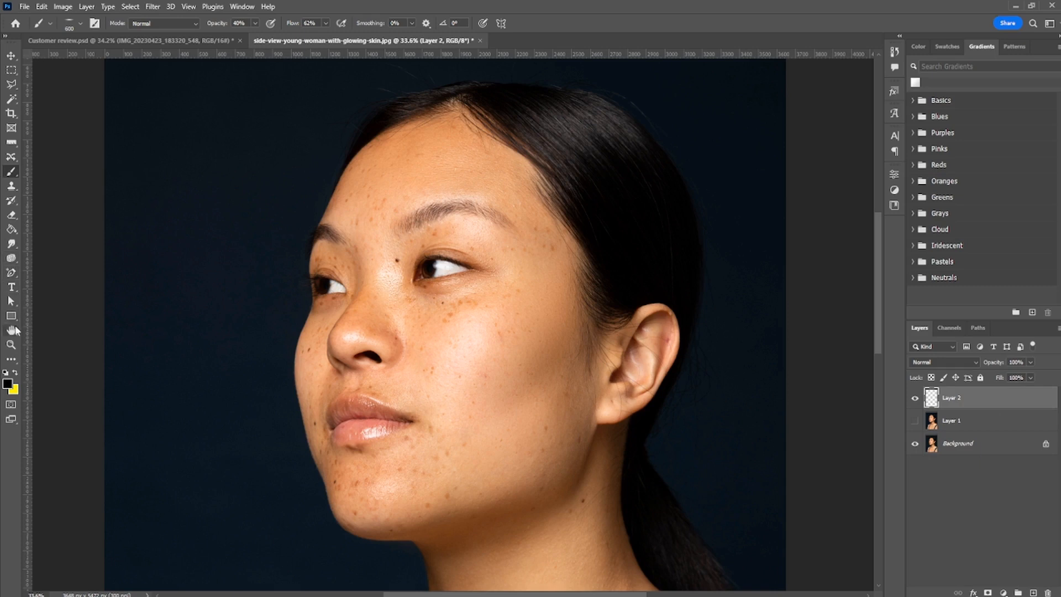
pyautogui.click(11, 229)
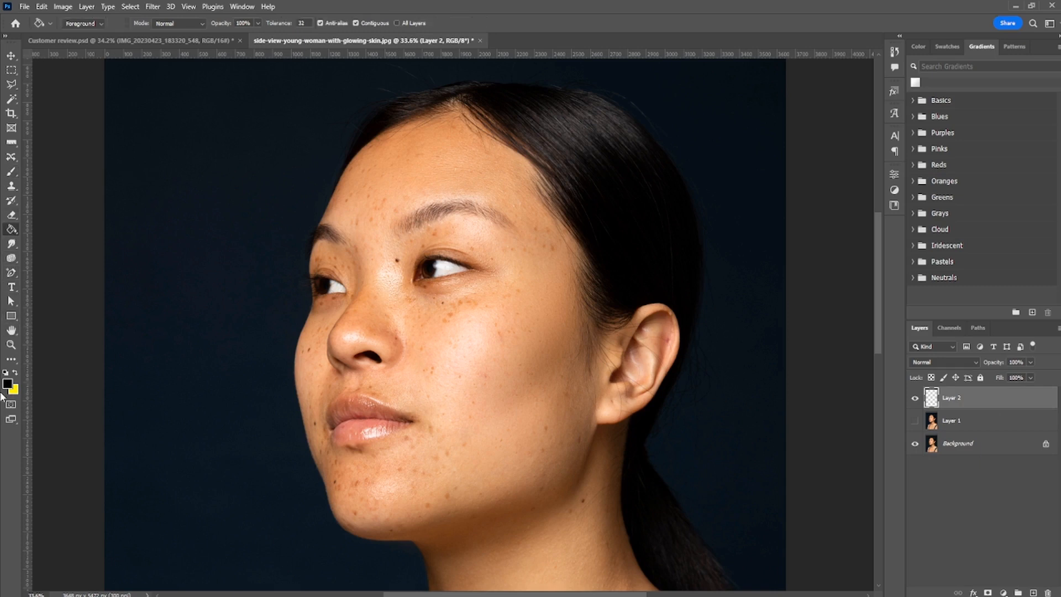
pyautogui.press('i')
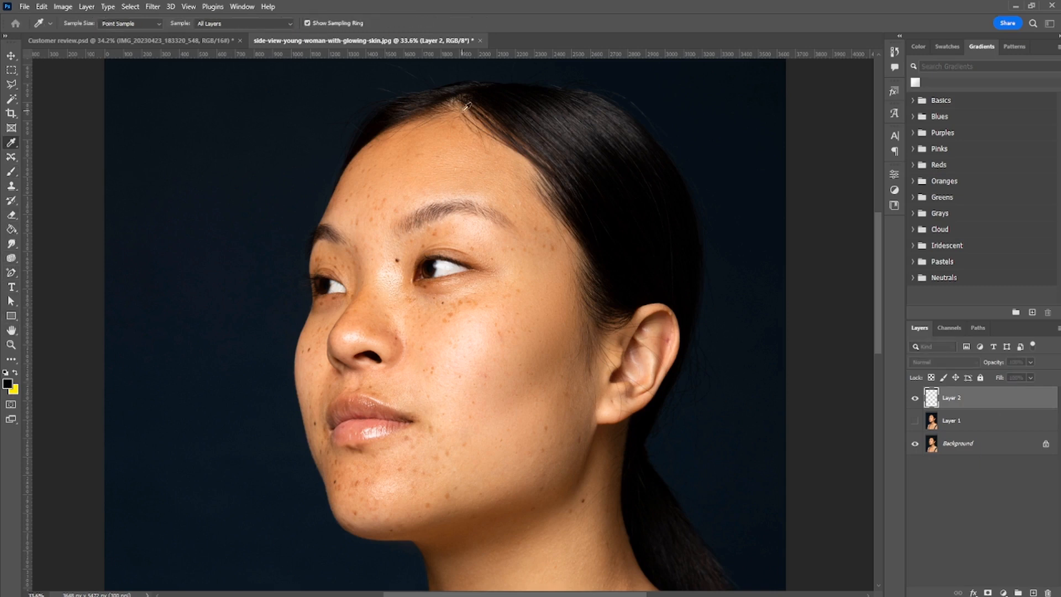
pyautogui.press('g')
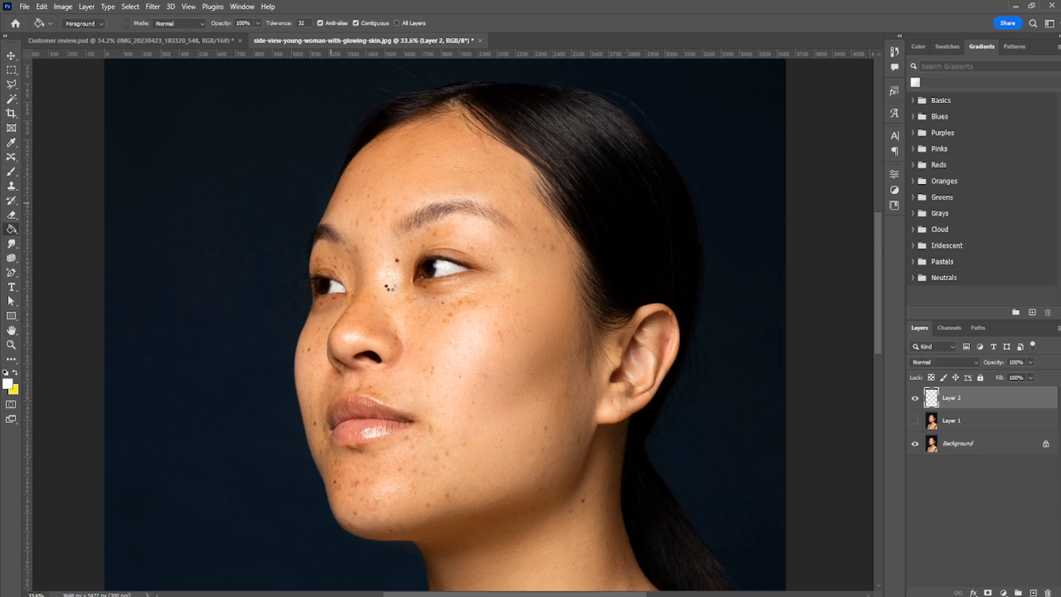
pyautogui.click(381, 293)
pyautogui.scroll(-3, 433, 322)
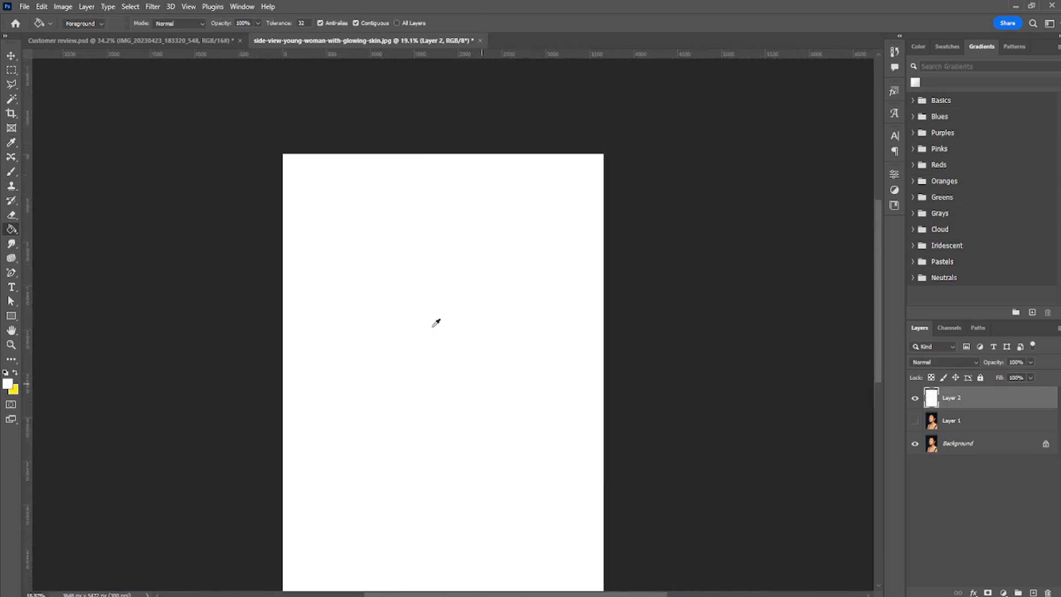
pyautogui.scroll(-1, 542, 326)
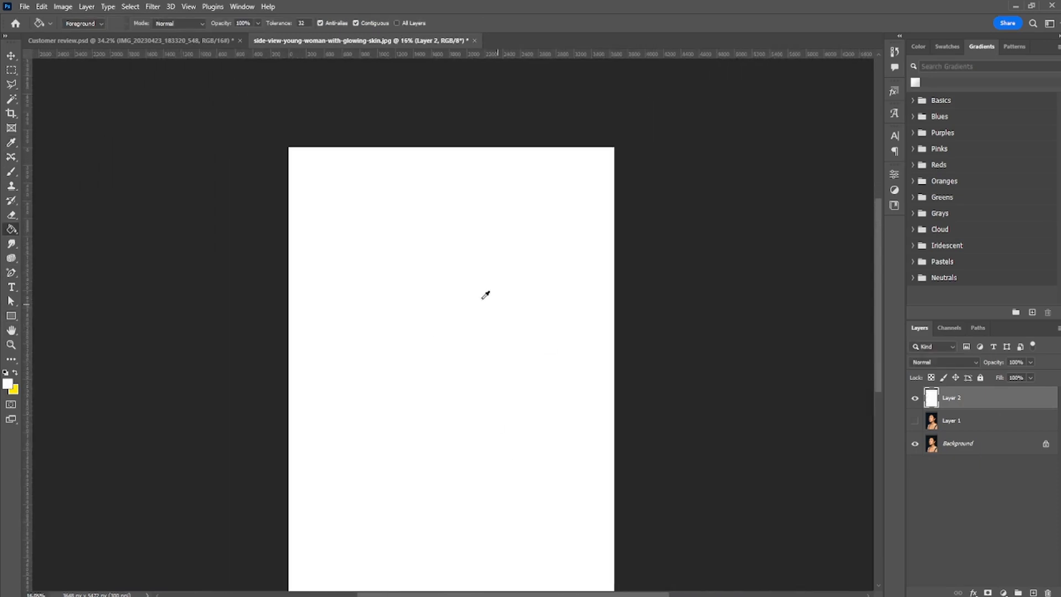
# Paint two freehand zigzag strokes down the white layer with a soft black brush at size 175.
pyautogui.click(11, 171)
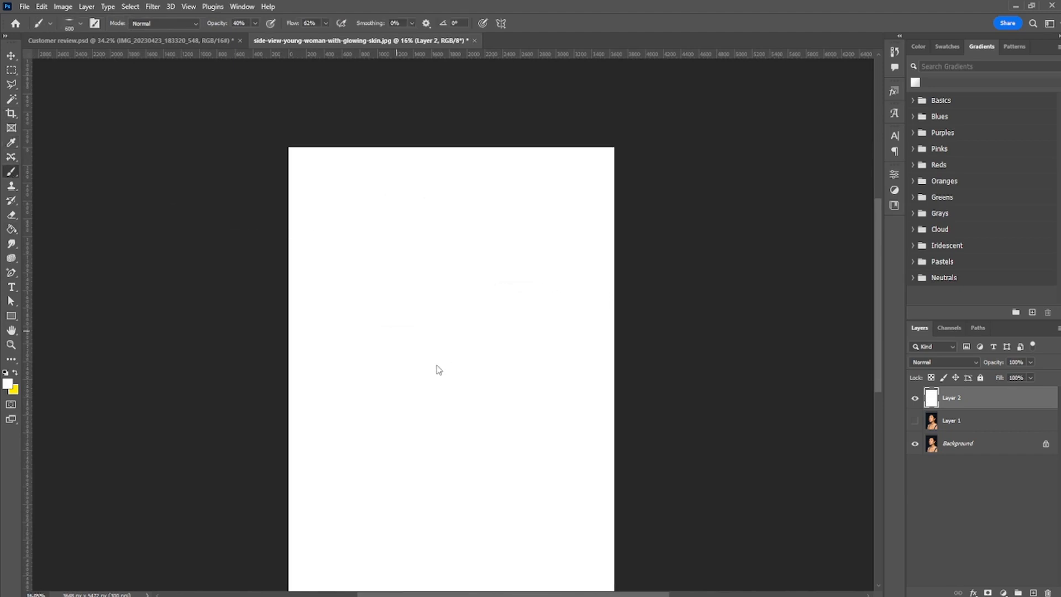
pyautogui.hotkey('shift', 'Left')
pyautogui.hotkey('shift', 'Right')
pyautogui.press('i')
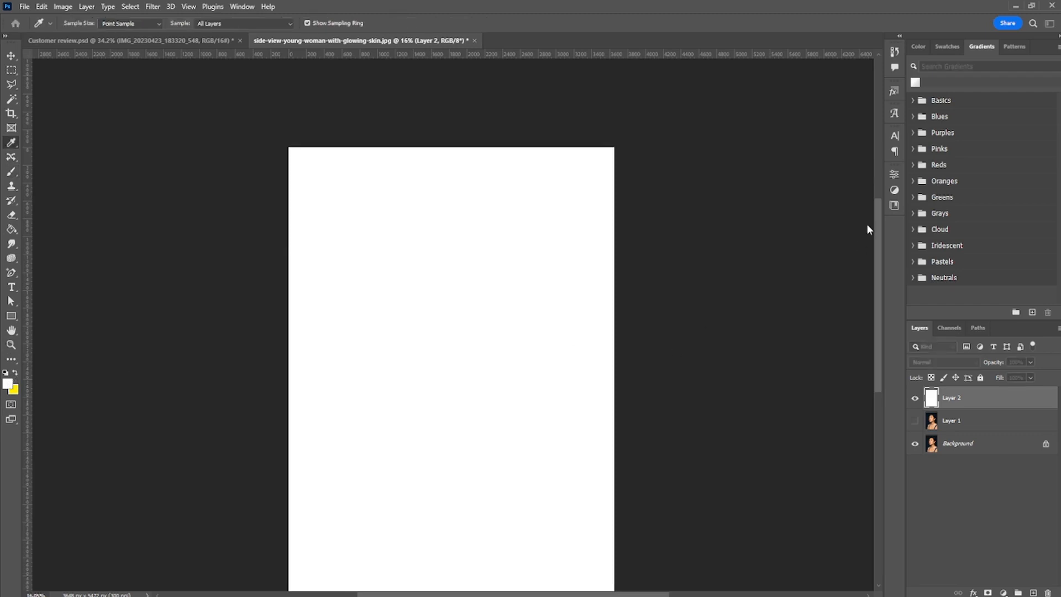
pyautogui.press('b')
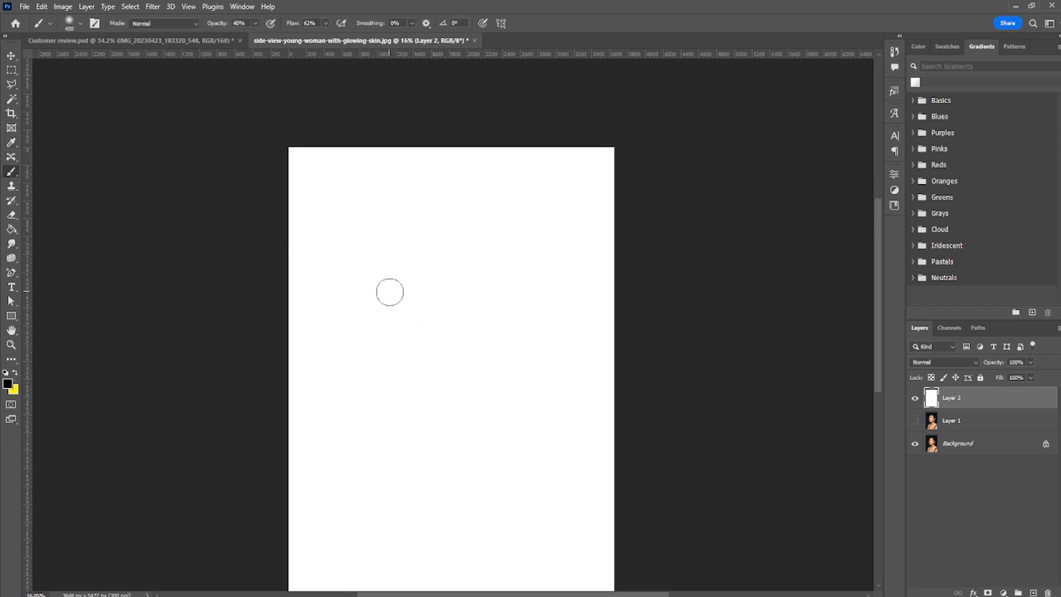
pyautogui.press('[')
pyautogui.press('[')
pyautogui.press('[')
pyautogui.press('[')
pyautogui.moveTo(357, 256)
pyautogui.mouseDown()
pyautogui.moveTo(408, 392)
pyautogui.moveTo(481, 417)
pyautogui.moveTo(461, 488)
pyautogui.moveTo(489, 518)
pyautogui.mouseUp()
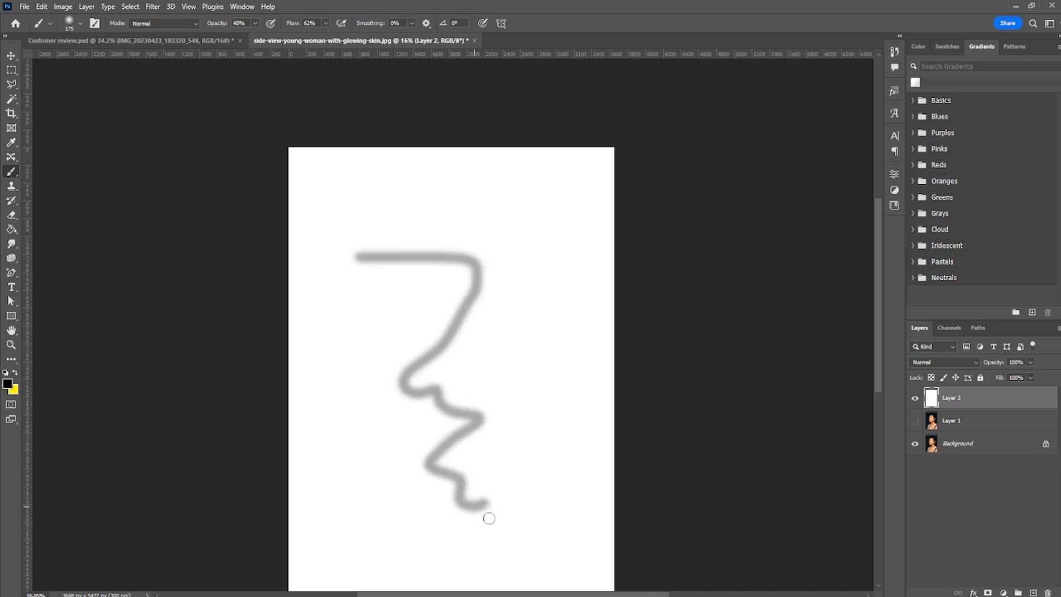
pyautogui.moveTo(478, 283)
pyautogui.mouseDown()
pyautogui.moveTo(356, 403)
pyautogui.moveTo(388, 497)
pyautogui.moveTo(408, 517)
pyautogui.mouseUp()
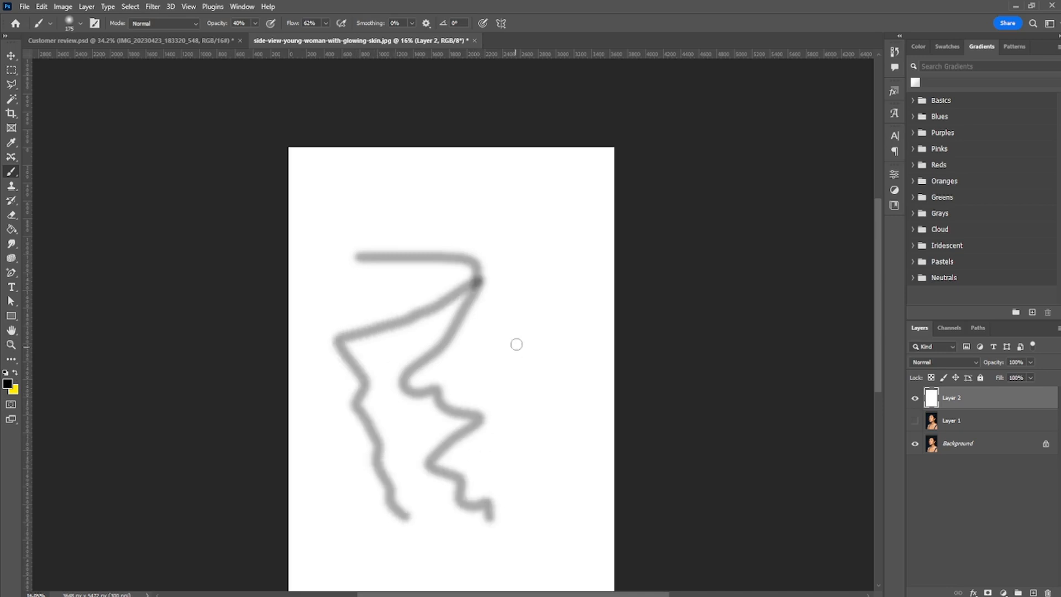
# Paint more freehand black strokes over the white layer, raising the brush opacity to 100% after the first stroke.
pyautogui.moveTo(516, 344)
pyautogui.mouseDown()
pyautogui.moveTo(497, 375)
pyautogui.moveTo(514, 457)
pyautogui.mouseUp()
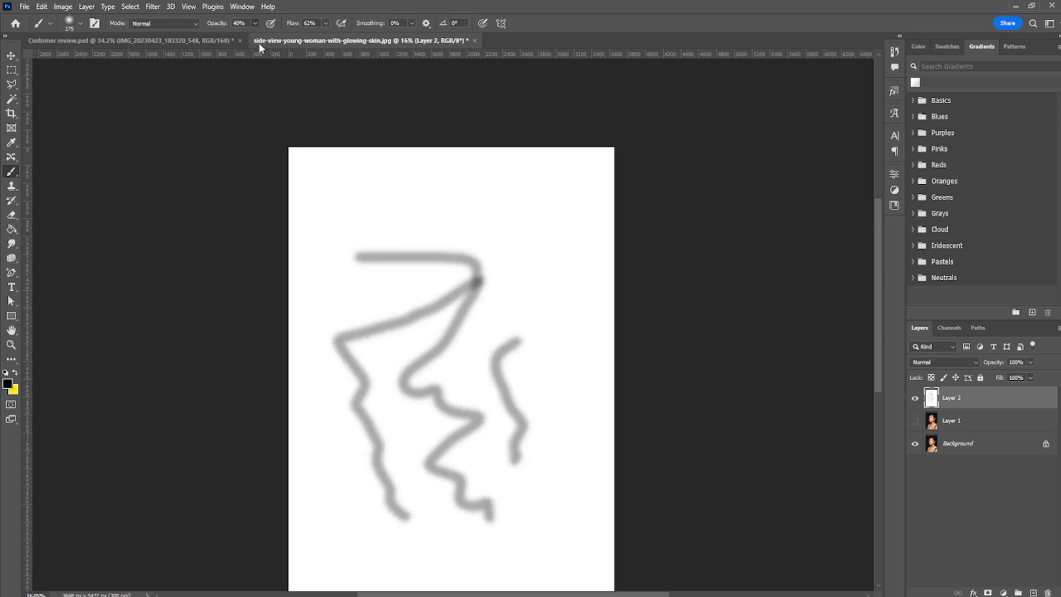
pyautogui.moveTo(372, 194)
pyautogui.mouseDown()
pyautogui.moveTo(463, 394)
pyautogui.moveTo(443, 445)
pyautogui.mouseUp()
pyautogui.moveTo(389, 412); pyautogui.dragTo(414, 418)
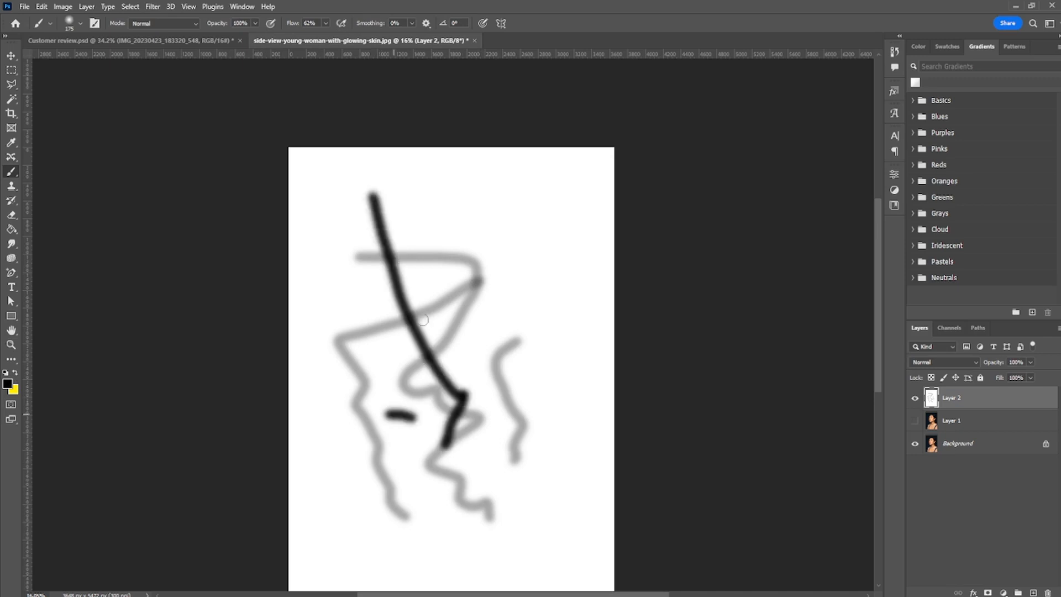
pyautogui.moveTo(467, 176)
pyautogui.mouseDown()
pyautogui.moveTo(489, 172)
pyautogui.moveTo(538, 382)
pyautogui.mouseUp()
pyautogui.moveTo(369, 173)
pyautogui.mouseDown()
pyautogui.moveTo(419, 327)
pyautogui.moveTo(378, 467)
pyautogui.moveTo(439, 460)
pyautogui.mouseUp()
pyautogui.moveTo(441, 253); pyautogui.dragTo(616, 442)
pyautogui.moveTo(599, 515)
pyautogui.mouseDown()
pyautogui.moveTo(420, 514)
pyautogui.moveTo(421, 396)
pyautogui.moveTo(345, 322)
pyautogui.moveTo(383, 244)
pyautogui.mouseUp()
pyautogui.moveTo(445, 255)
pyautogui.mouseDown()
pyautogui.moveTo(497, 486)
pyautogui.moveTo(460, 553)
pyautogui.moveTo(380, 432)
pyautogui.moveTo(386, 304)
pyautogui.moveTo(360, 227)
pyautogui.mouseUp()
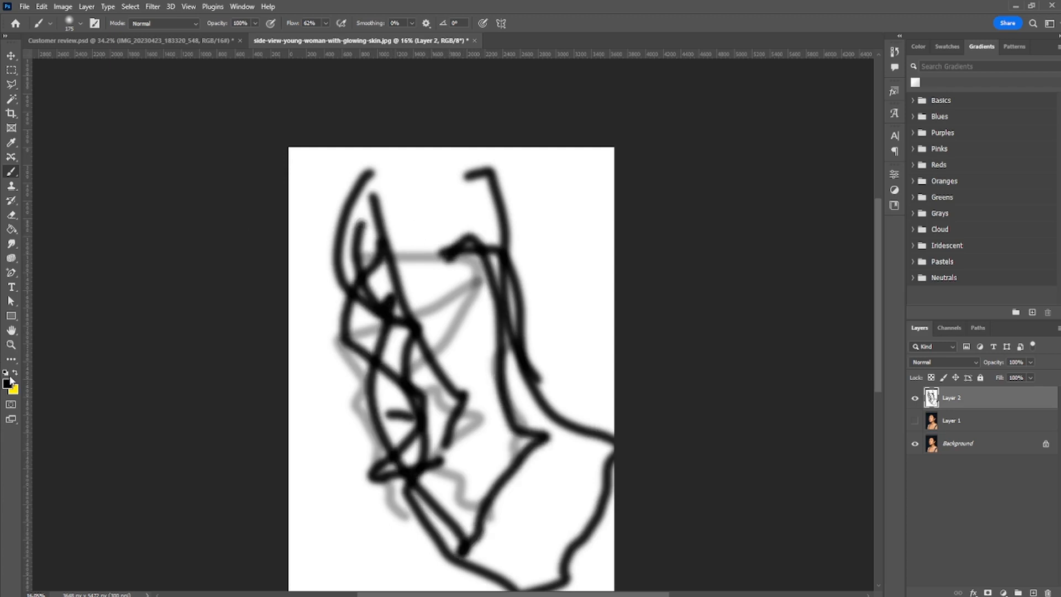
# Change the foreground color to dark red and paint a freehand zigzag stroke over the black ones.
pyautogui.press('i')
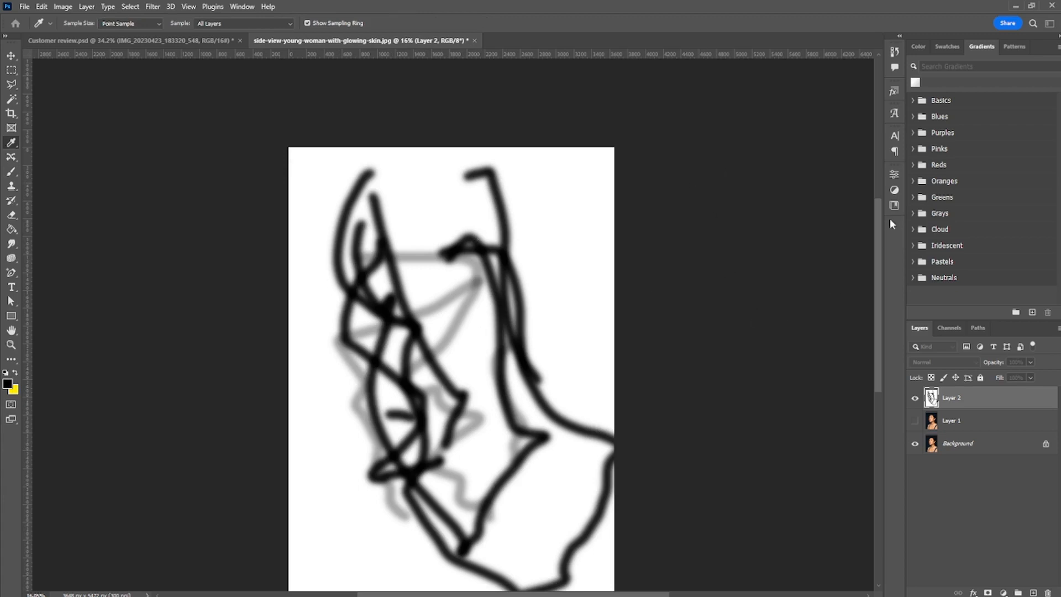
pyautogui.press('b')
pyautogui.moveTo(431, 218)
pyautogui.mouseDown()
pyautogui.moveTo(450, 409)
pyautogui.moveTo(420, 536)
pyautogui.moveTo(421, 251)
pyautogui.mouseUp()
# Enlarge the brush to size 2400 and paint a soft dark red band across the top of the white layer.
pyautogui.press(']')
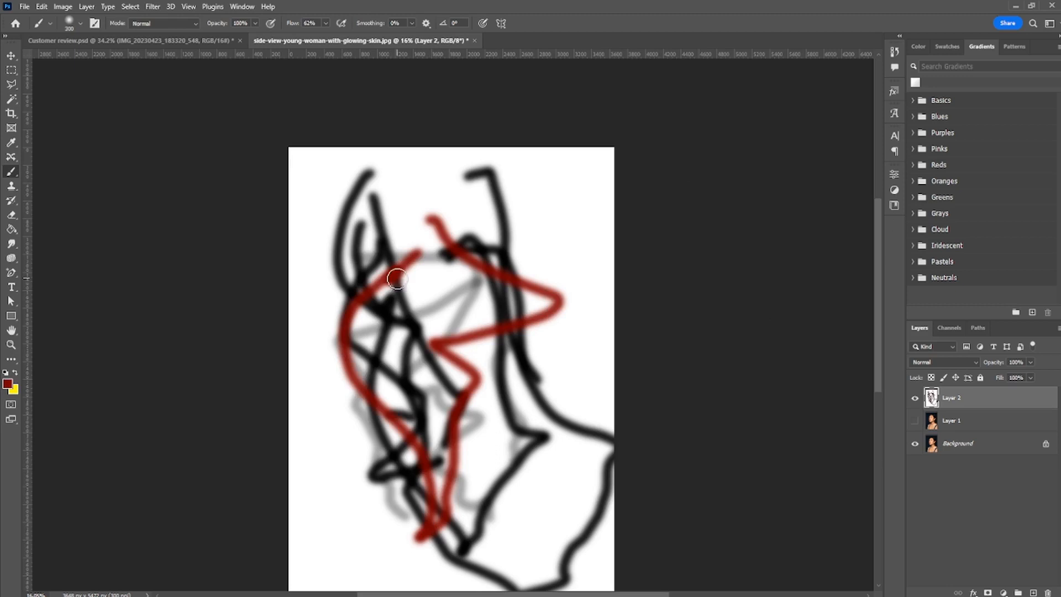
pyautogui.press(']')
pyautogui.press(']')
pyautogui.press(']')
pyautogui.press(']')
pyautogui.press(']')
pyautogui.press(']')
pyautogui.press(']')
pyautogui.press(']')
pyautogui.press(']')
pyautogui.press(']')
pyautogui.press(']')
pyautogui.press(']')
pyautogui.press(']')
pyautogui.press(']')
pyautogui.press(']')
pyautogui.press(']')
pyautogui.press(']')
pyautogui.press(']')
pyautogui.press(']')
pyautogui.press(']')
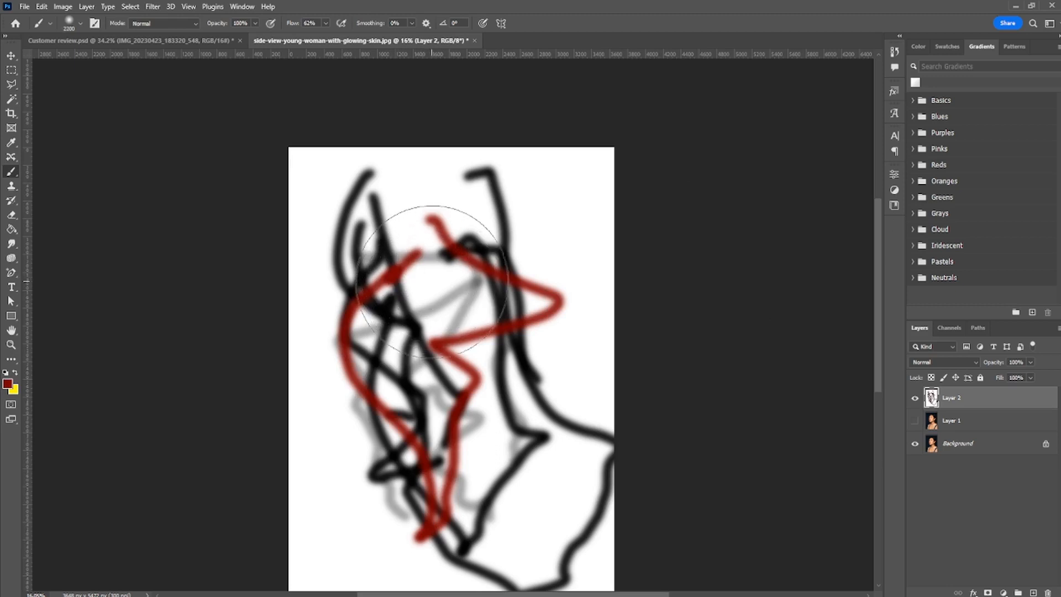
pyautogui.press(']')
pyautogui.moveTo(331, 177); pyautogui.dragTo(462, 177)
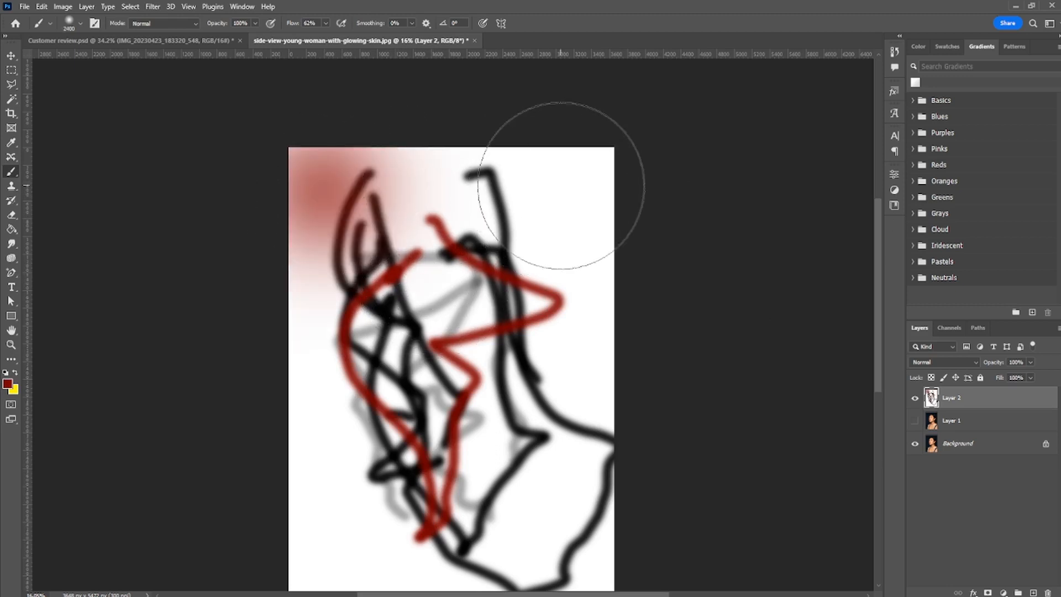
pyautogui.click(572, 176)
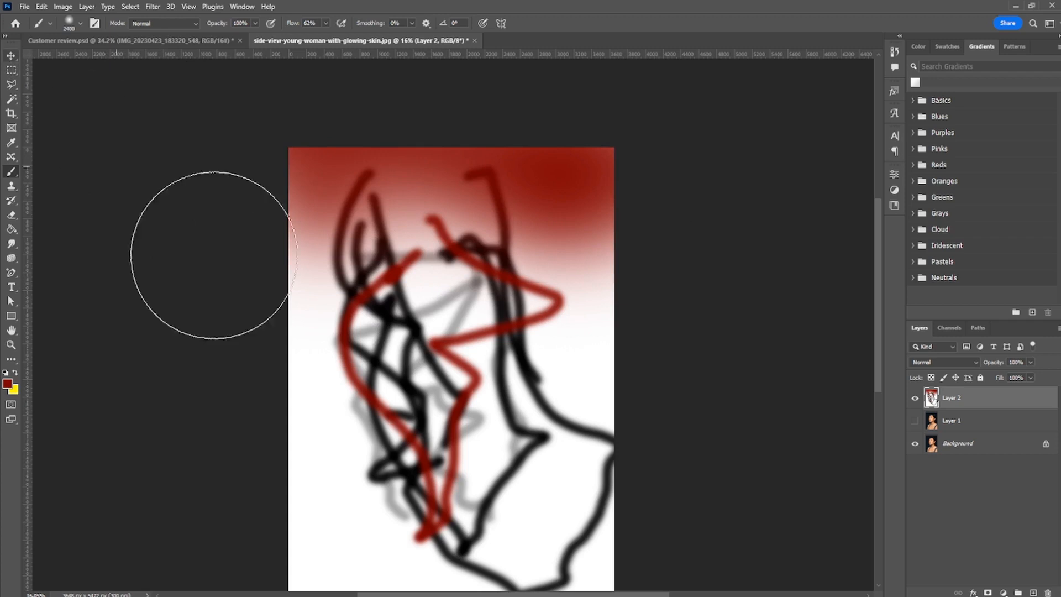
# Undo all the brush strokes on the white layer.
pyautogui.hotkey('ctrl', 'z')
pyautogui.hotkey('ctrl', 'z')
pyautogui.hotkey('ctrl', 'z')
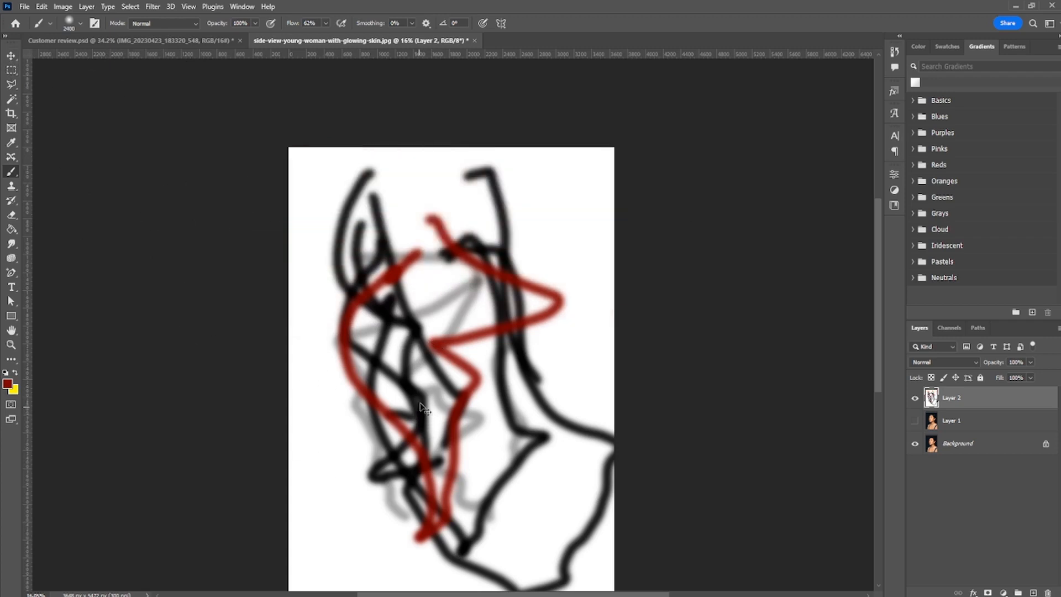
pyautogui.hotkey('ctrl', 'z')
pyautogui.hotkey('ctrl', 'z')
pyautogui.hotkey('ctrl', 'z')
pyautogui.hotkey('ctrl', 'z')
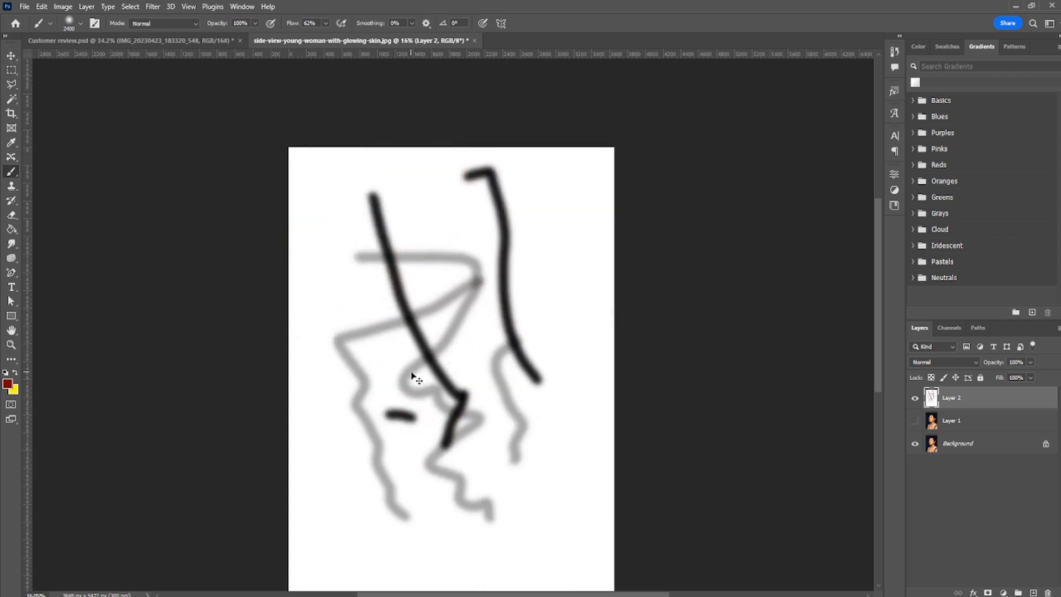
pyautogui.hotkey('ctrl', 'z')
pyautogui.hotkey('ctrl', 'z')
pyautogui.hotkey('ctrl', 'z')
pyautogui.hotkey('ctrl', 'z')
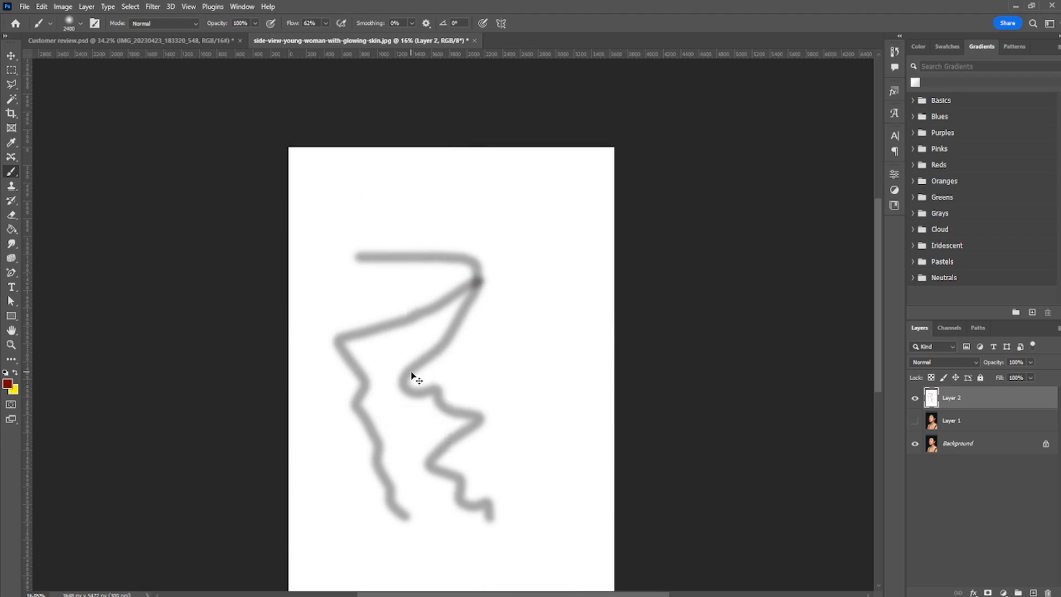
pyautogui.hotkey('ctrl', 'z')
pyautogui.hotkey('ctrl', 'z')
pyautogui.hotkey('ctrl', 'z')
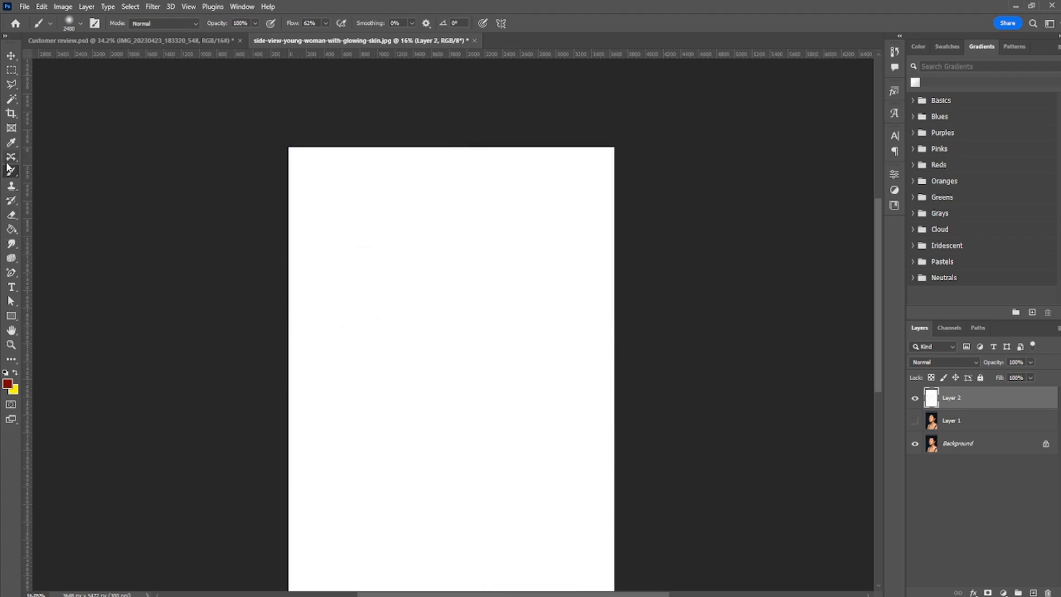
# Switch to the Pencil tool and draw several thin freehand dark red curves on the white layer.
pyautogui.click(7, 162)
pyautogui.click(10, 174)
pyautogui.hotkey('shift', 'b')
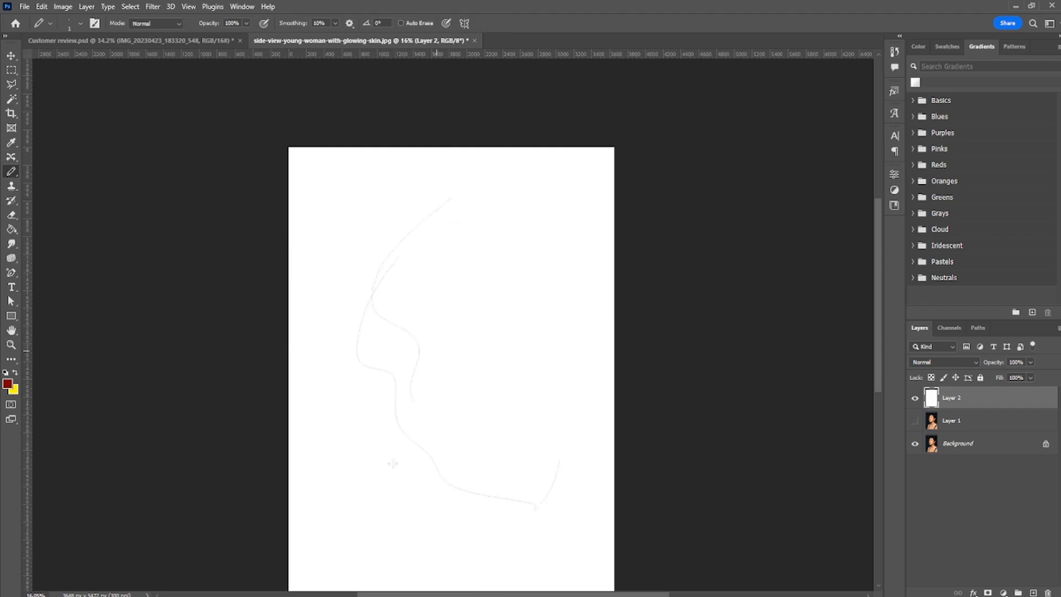
pyautogui.moveTo(459, 228); pyautogui.dragTo(442, 375)
pyautogui.moveTo(505, 299); pyautogui.dragTo(472, 399)
pyautogui.moveTo(513, 317); pyautogui.dragTo(489, 404)
pyautogui.moveTo(396, 258)
pyautogui.mouseDown()
pyautogui.moveTo(396, 367)
pyautogui.moveTo(423, 495)
pyautogui.mouseUp()
# Undo the pencil curves, the white fill and the added layer to get back to the portrait.
pyautogui.hotkey('ctrl', 'z')
pyautogui.hotkey('ctrl', 'z')
pyautogui.hotkey('ctrl', 'z')
pyautogui.hotkey('ctrl', 'z')
pyautogui.hotkey('ctrl', 'z')
pyautogui.hotkey('ctrl', 'z')
pyautogui.hotkey('ctrl', 'z')
pyautogui.hotkey('ctrl', 'z')
pyautogui.hotkey('ctrl', 'z')
pyautogui.hotkey('ctrl', 'z')
pyautogui.hotkey('ctrl', 'z')
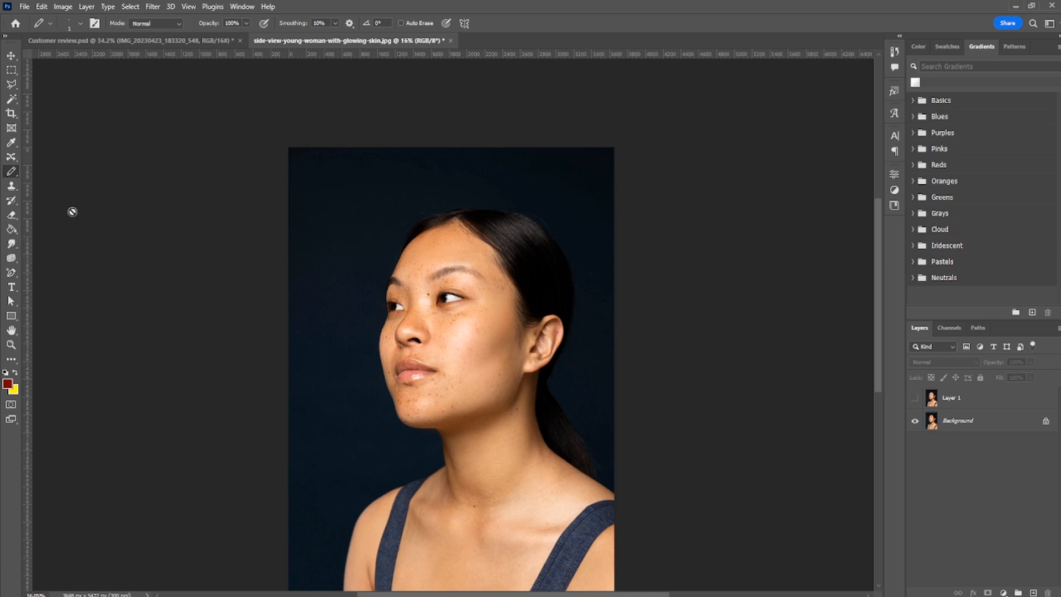
# Bring up the Clone Stamp, History Brush and Eraser tools in turn to look at their options.
pyautogui.click(11, 187)
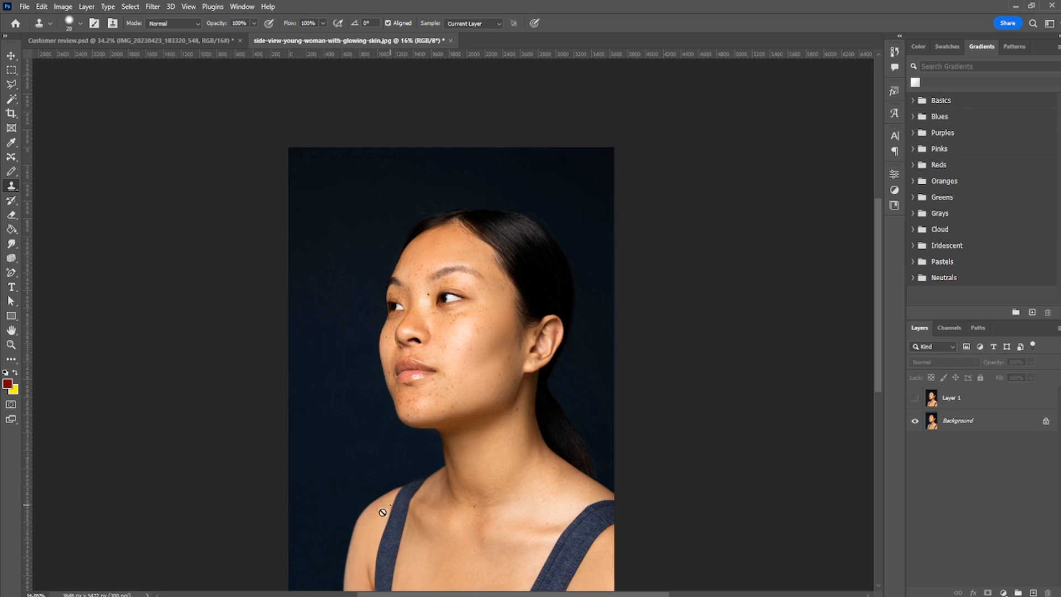
pyautogui.click(12, 203)
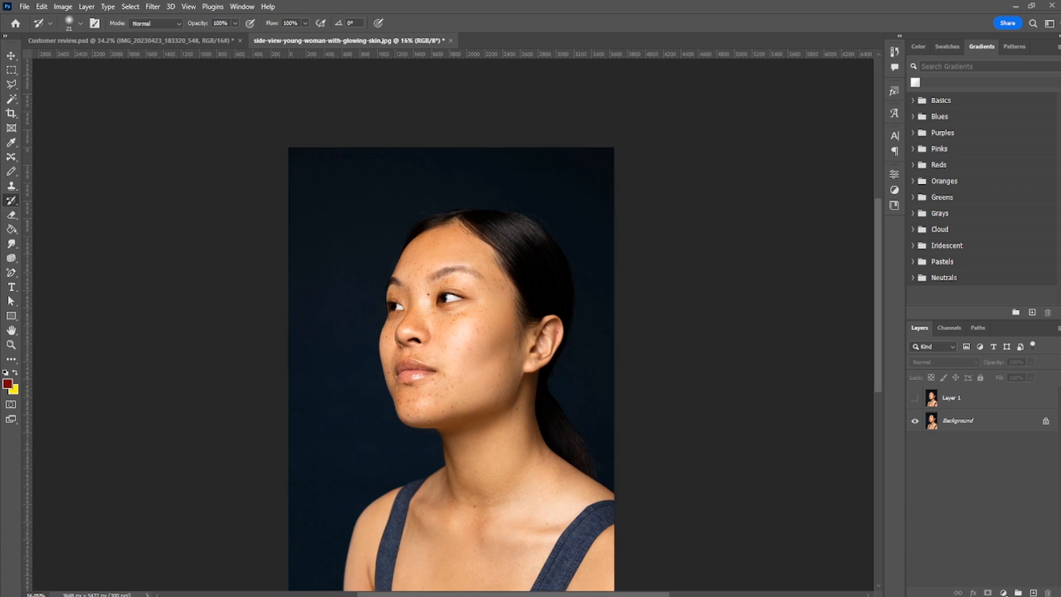
pyautogui.click(11, 215)
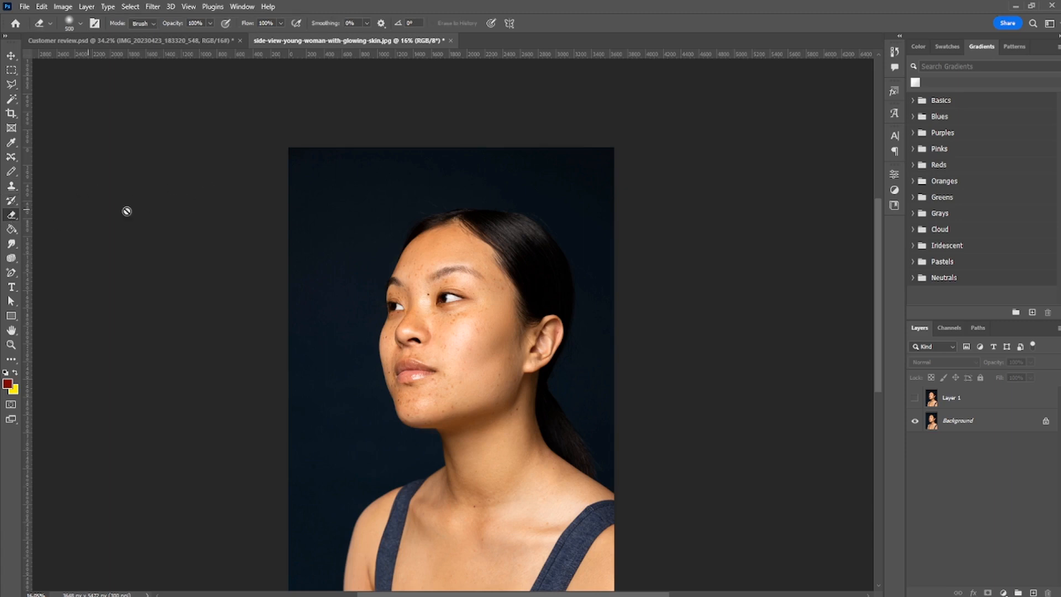
# Show Layer 1, sample the dark blue backdrop color and fill its backdrop, face and neck areas with the Paint Bucket.
pyautogui.click(988, 399)
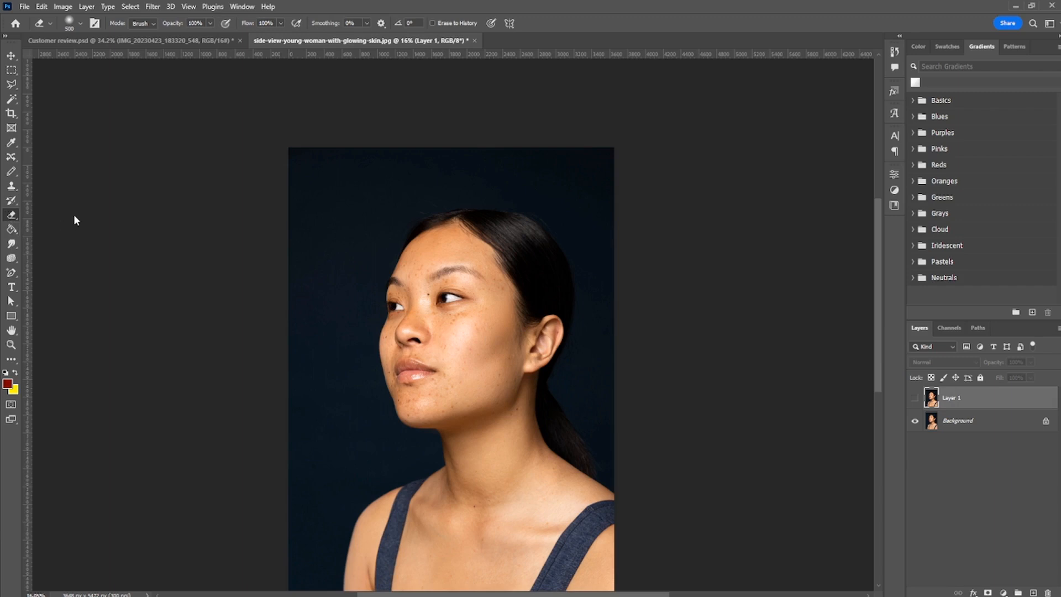
pyautogui.click(10, 231)
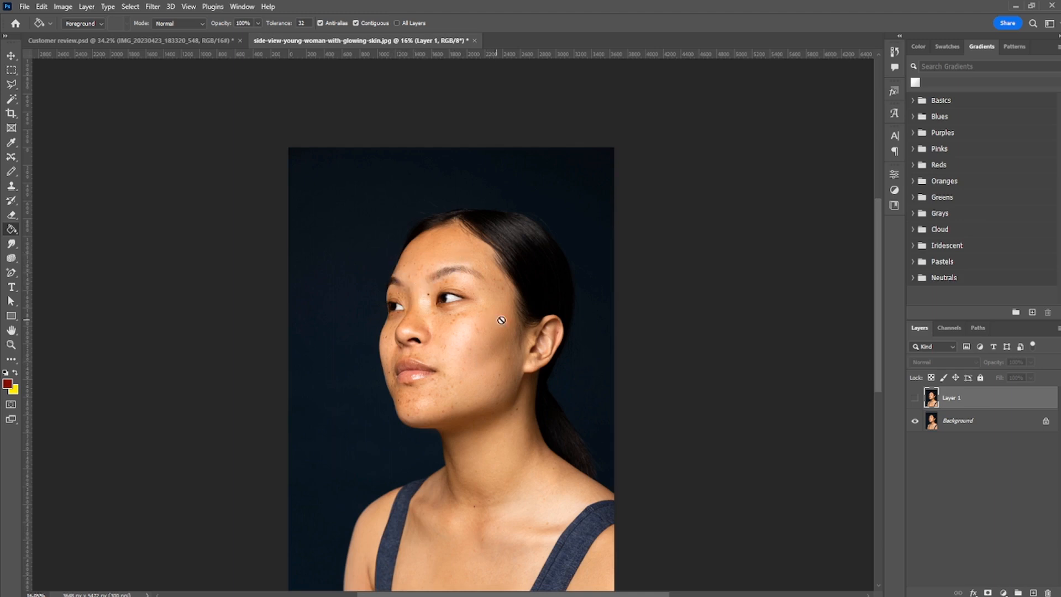
pyautogui.click(915, 398)
pyautogui.keyDown('alt'); pyautogui.click(316, 317); pyautogui.keyUp('alt')
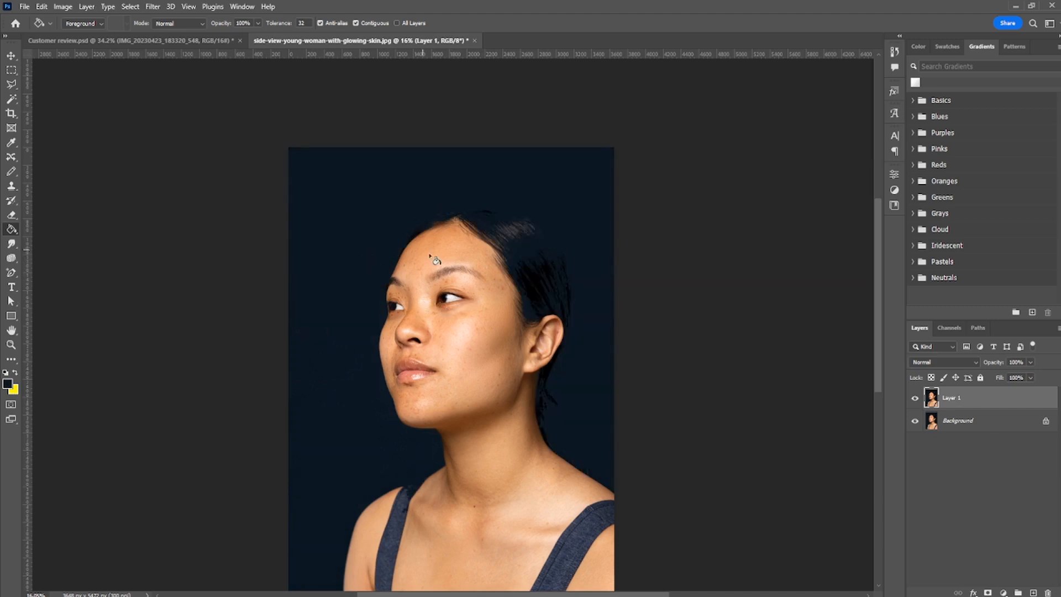
pyautogui.click(474, 331)
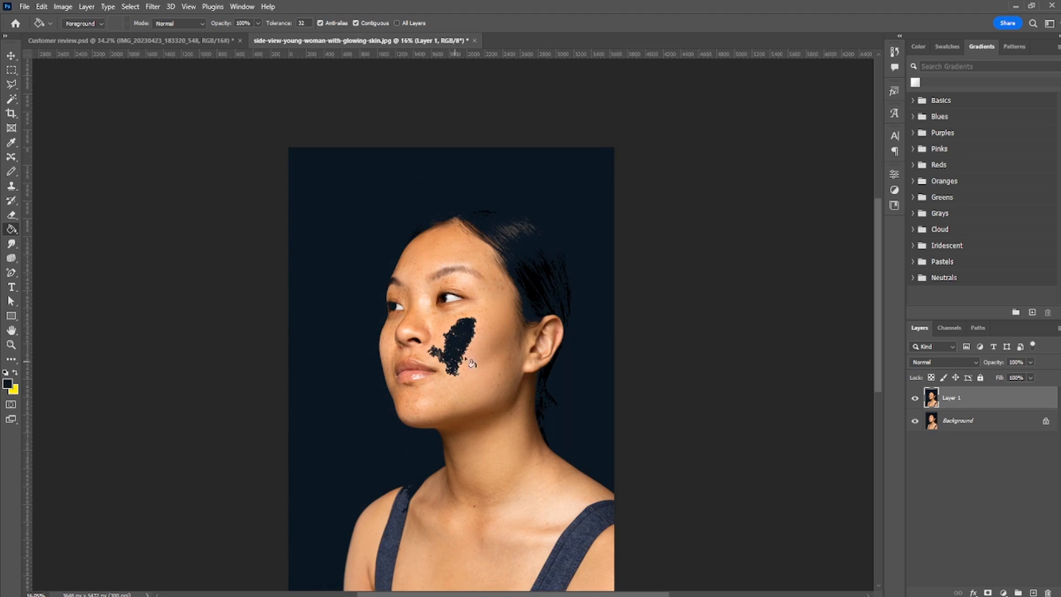
pyautogui.click(484, 408)
pyautogui.click(496, 444)
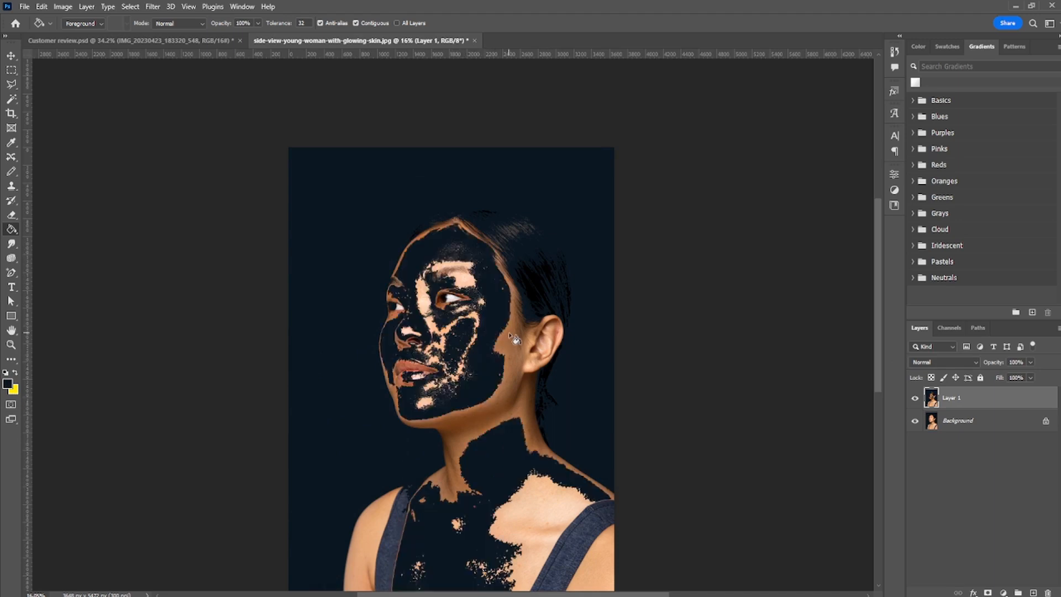
pyautogui.click(509, 334)
# Undo the Paint Bucket fills and the showing of Layer 1.
pyautogui.hotkey('ctrl', 'z')
pyautogui.hotkey('ctrl', 'z')
pyautogui.hotkey('ctrl', 'z')
pyautogui.hotkey('ctrl', 'z')
pyautogui.hotkey('ctrl', 'z')
pyautogui.hotkey('ctrl', 'z')
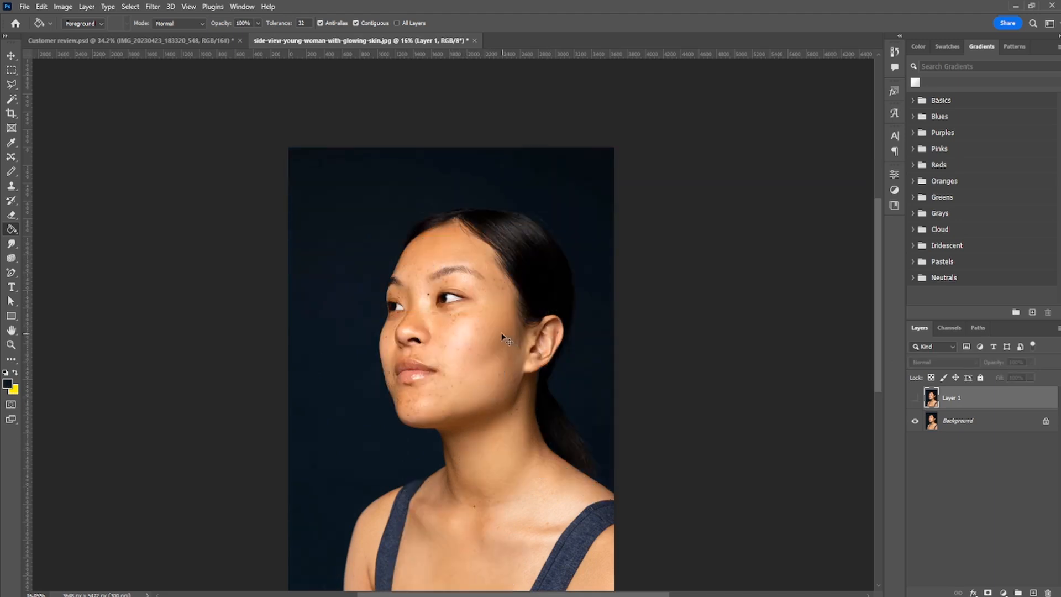
pyautogui.hotkey('ctrl', 'z')
# Add a new layer above Layer 1 and fill it with the sampled dark blue using the Paint Bucket.
pyautogui.click(1033, 592)
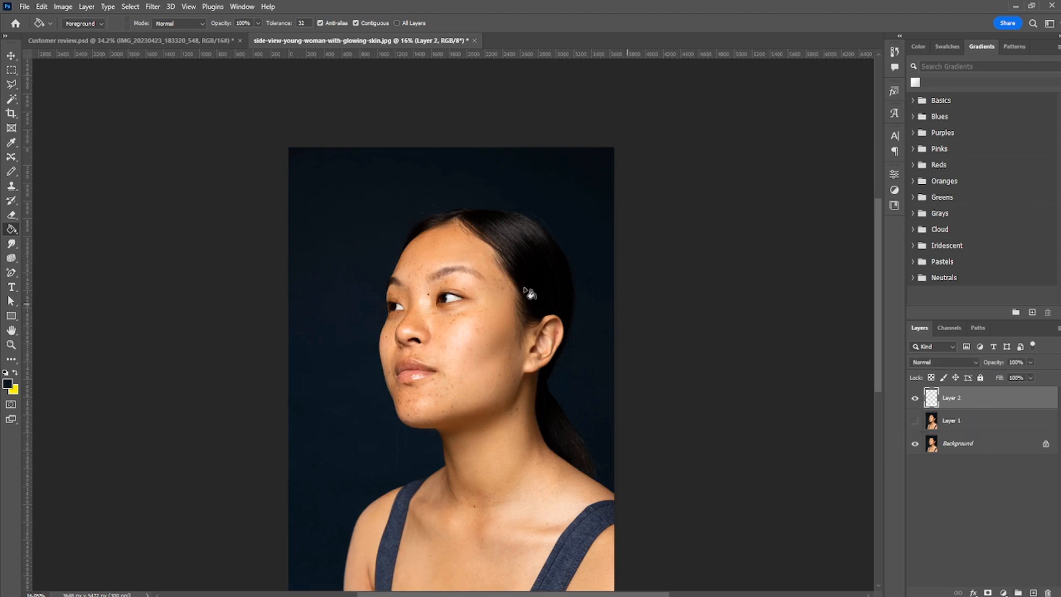
pyautogui.click(386, 237)
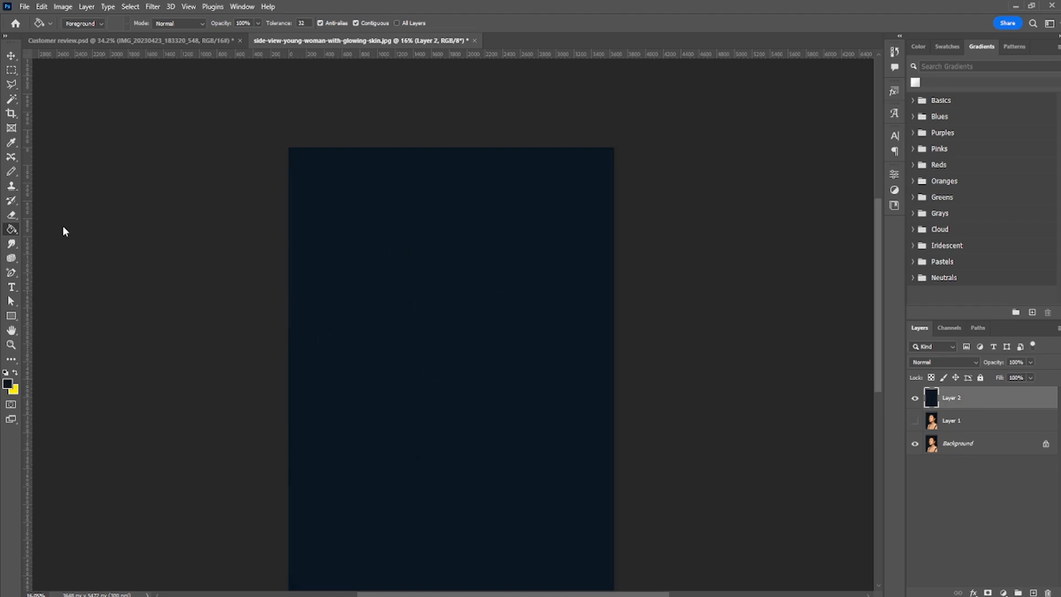
# Apply a linear dark blue to black gradient from the top to the bottom of the filled layer.
pyautogui.hotkey('shift', 'g')
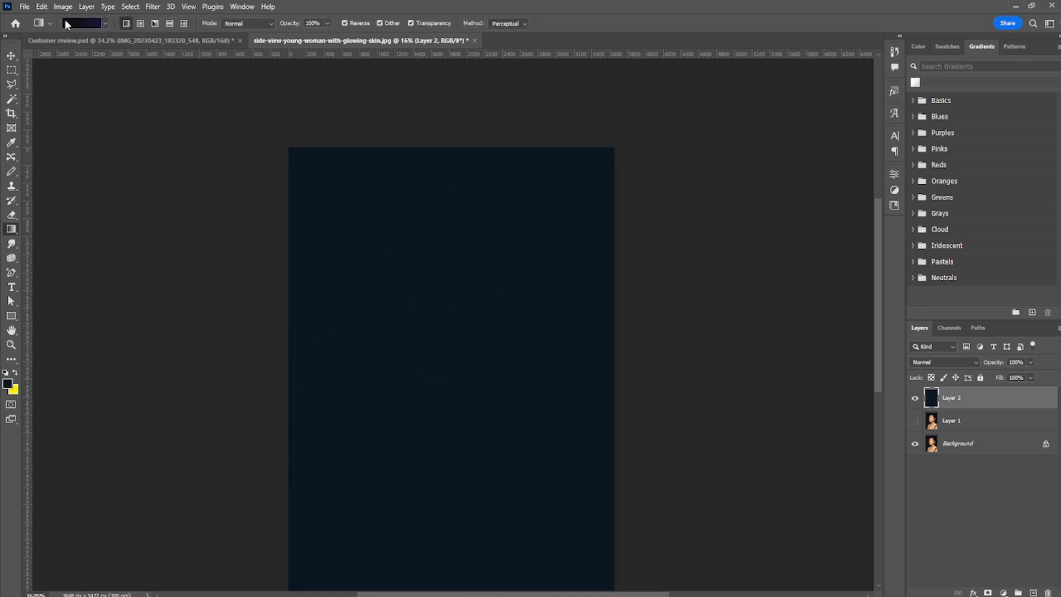
pyautogui.press('i')
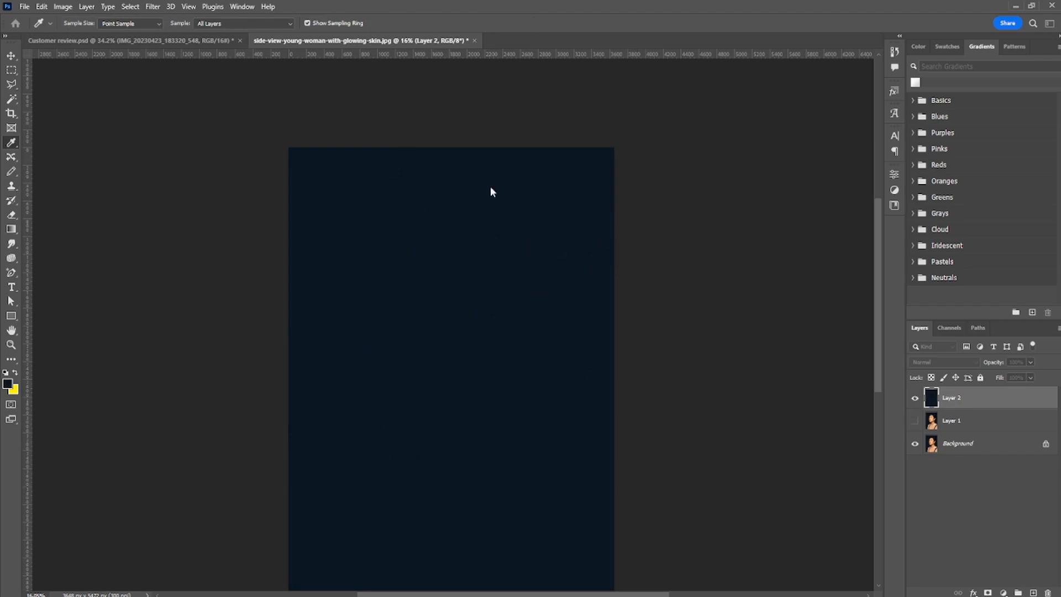
pyautogui.press('g')
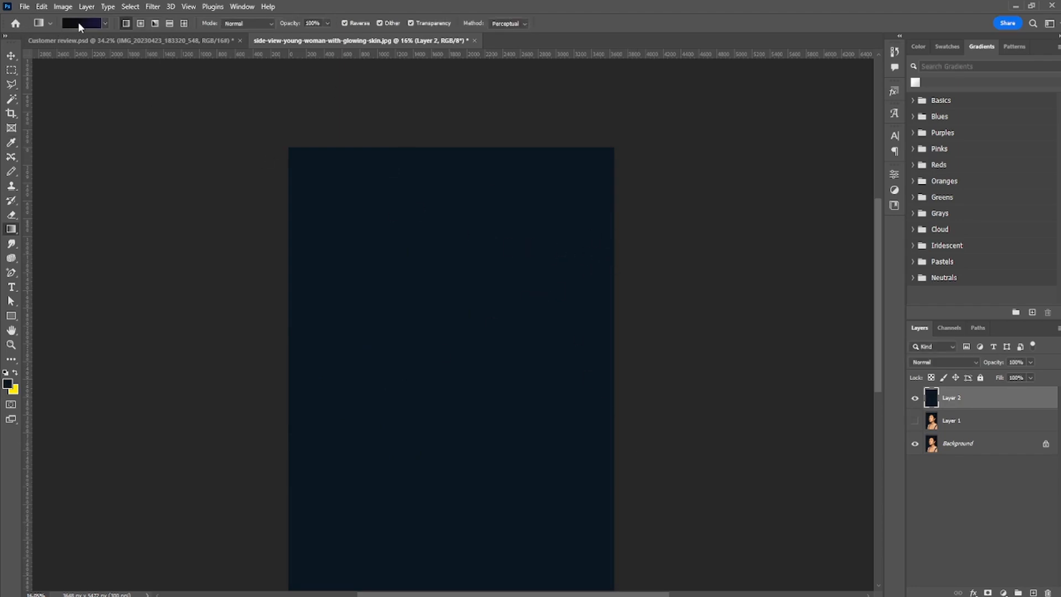
pyautogui.press('i')
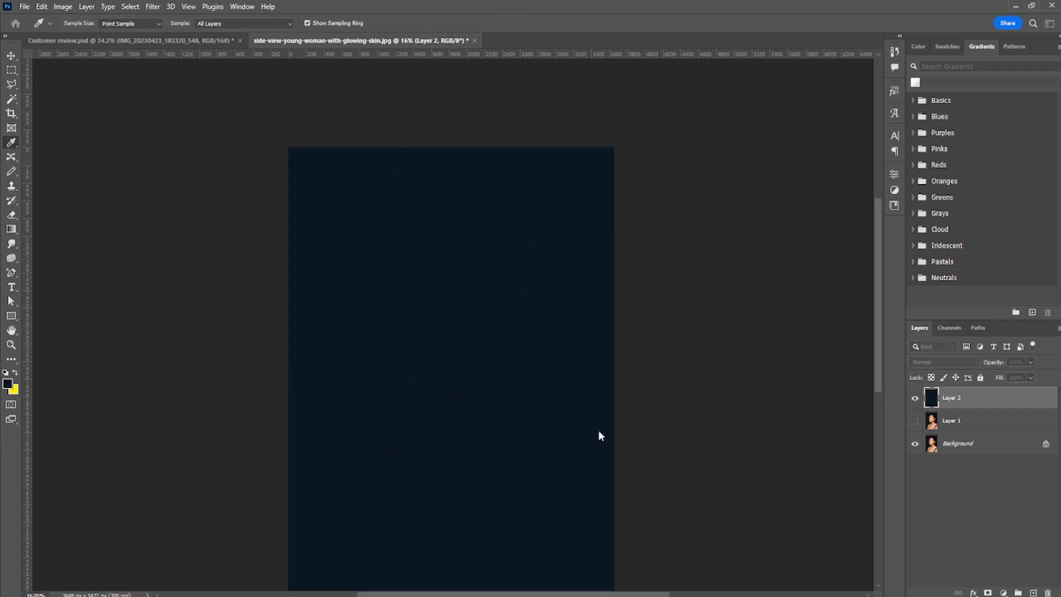
pyautogui.press('g')
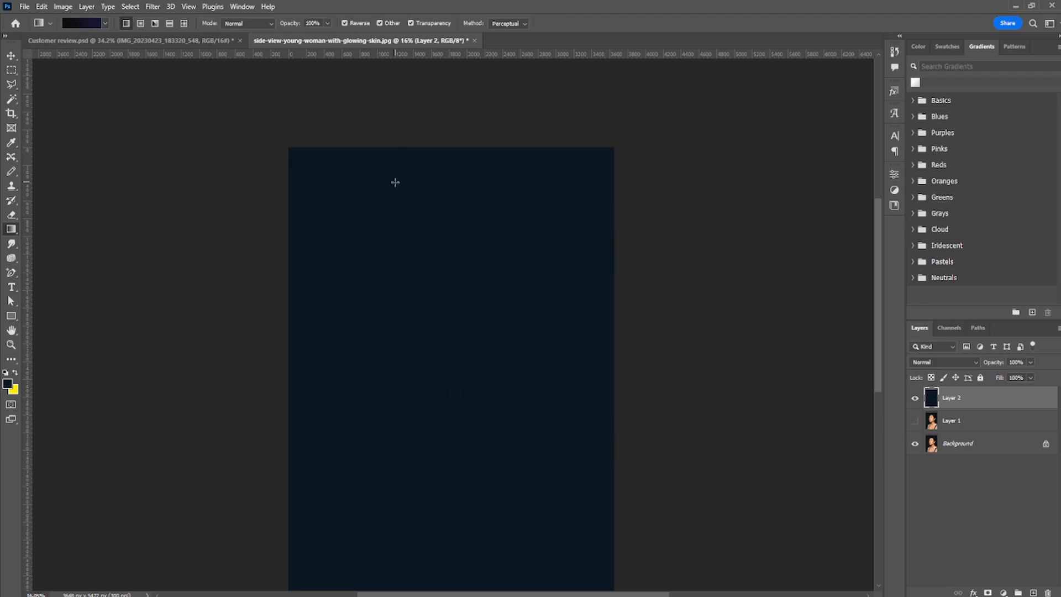
pyautogui.scroll(-1, 401, 180)
pyautogui.moveTo(422, 151); pyautogui.dragTo(421, 517)
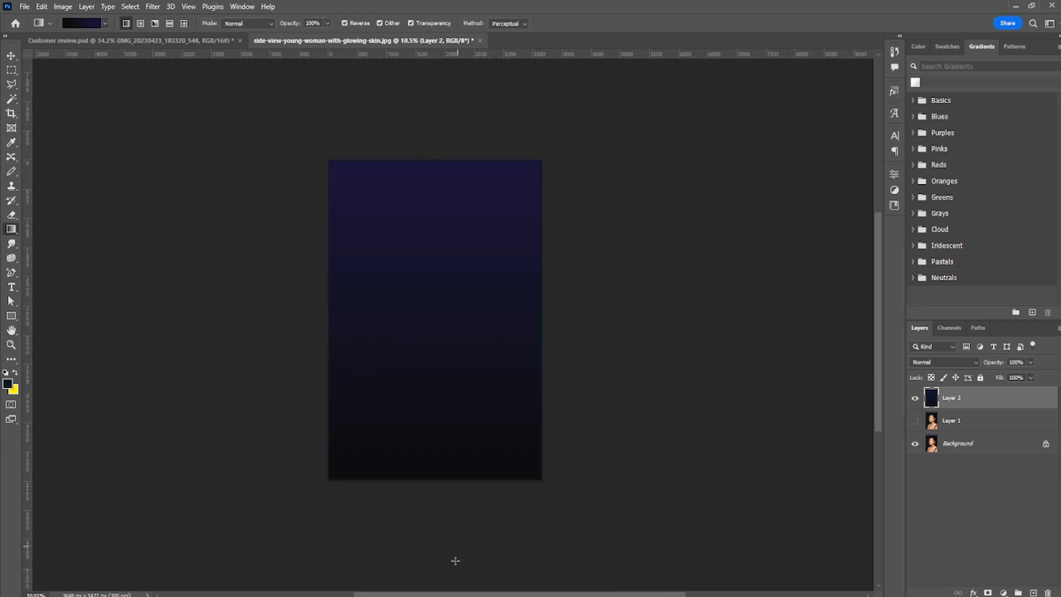
# Change the gradient colors to magenta and dark indigo and apply it downward over the same layer.
pyautogui.press('i')
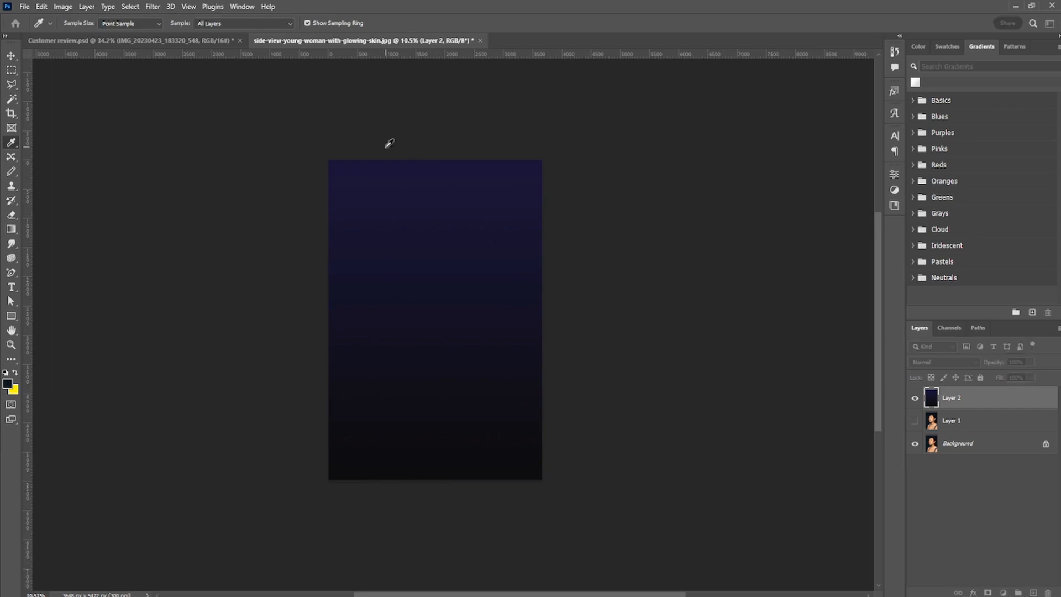
pyautogui.press('g')
pyautogui.moveTo(424, 130); pyautogui.dragTo(465, 325)
pyautogui.scroll(2, 465, 324)
pyautogui.scroll(-2, 462, 318)
pyautogui.scroll(2, 467, 315)
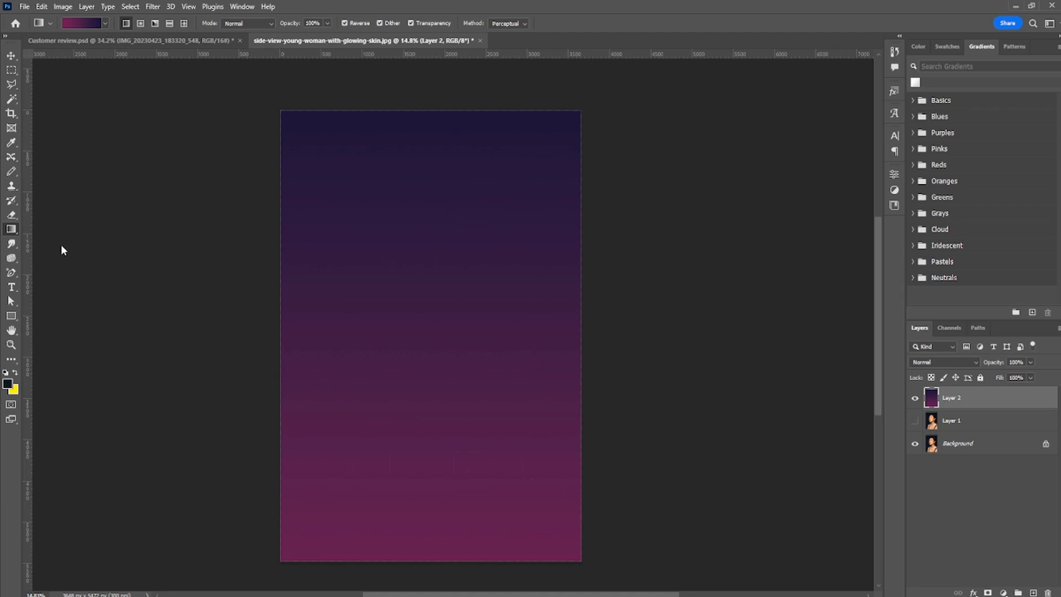
# Switch to the Blur tool and hide the gradient layer to reveal the portrait.
pyautogui.click(10, 244)
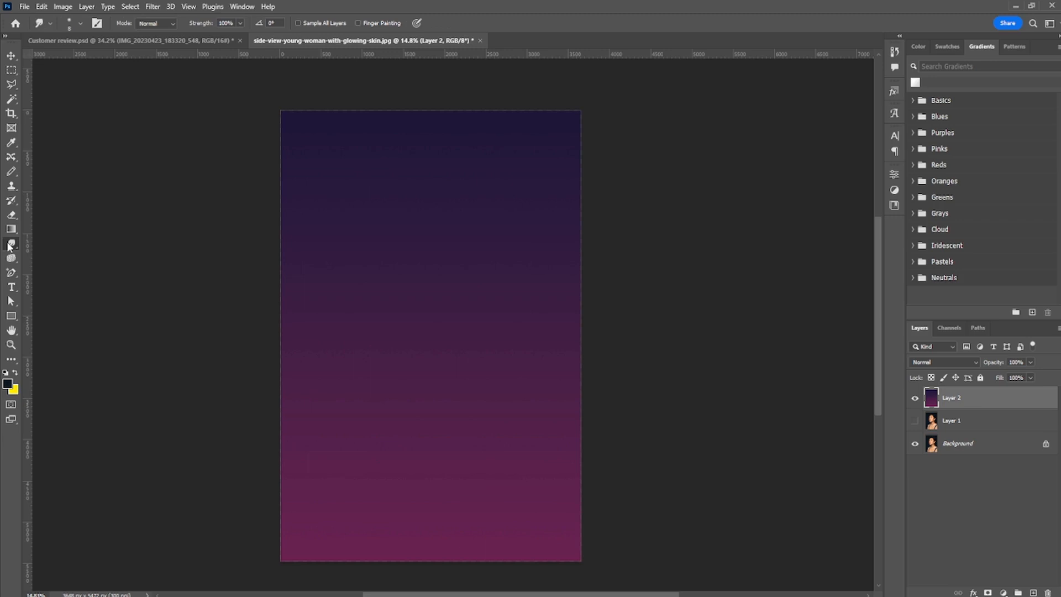
pyautogui.click(62, 246)
pyautogui.click(915, 403)
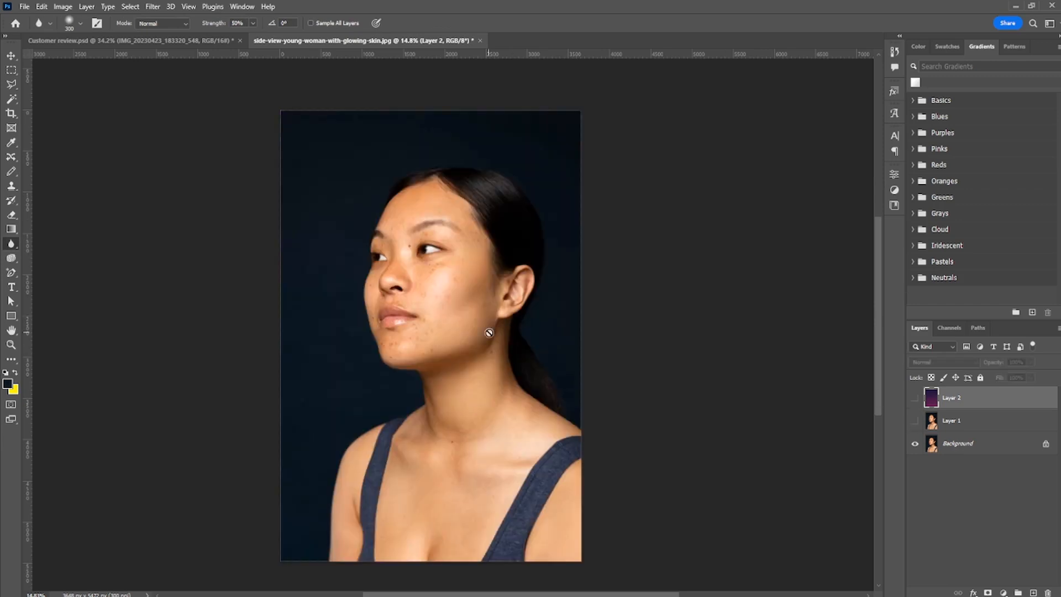
# Make Layer 1 the active layer and turn its visibility on.
pyautogui.scroll(2, 452, 265)
pyautogui.scroll(1, 590, 260)
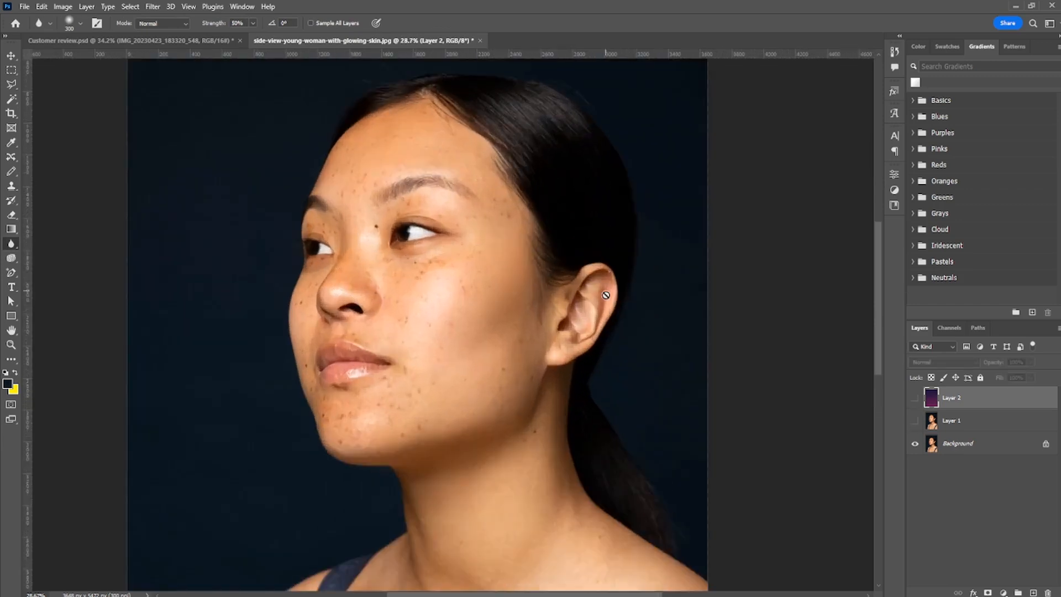
pyautogui.click(984, 420)
pyautogui.click(916, 421)
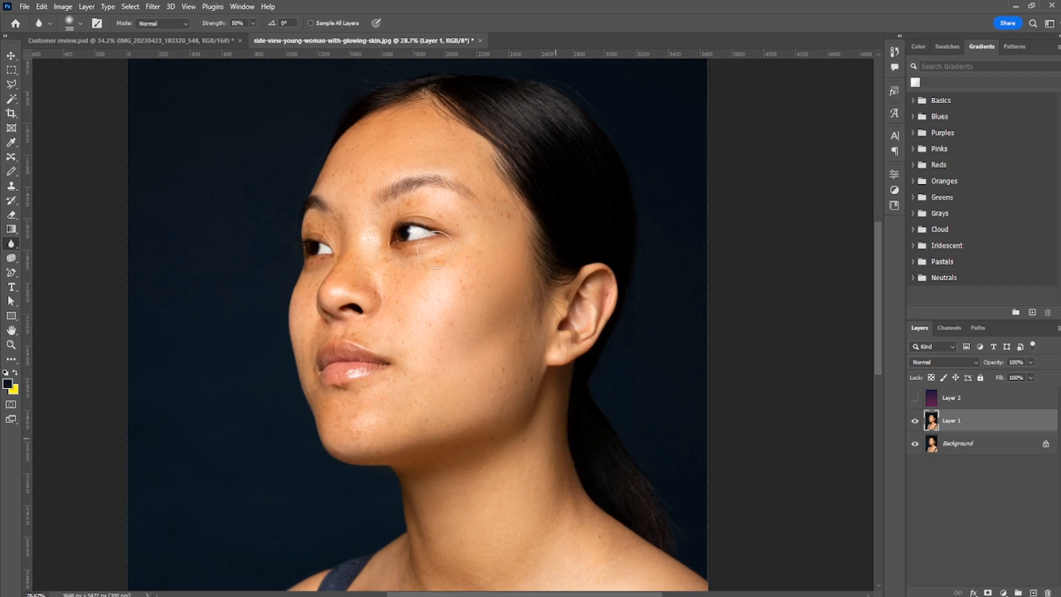
# Switch from the Blur tool to the Sharpen tool and on to the Smudge tool.
pyautogui.rightClick(10, 245)
pyautogui.click(58, 256)
pyautogui.scroll(3, 15, 246)
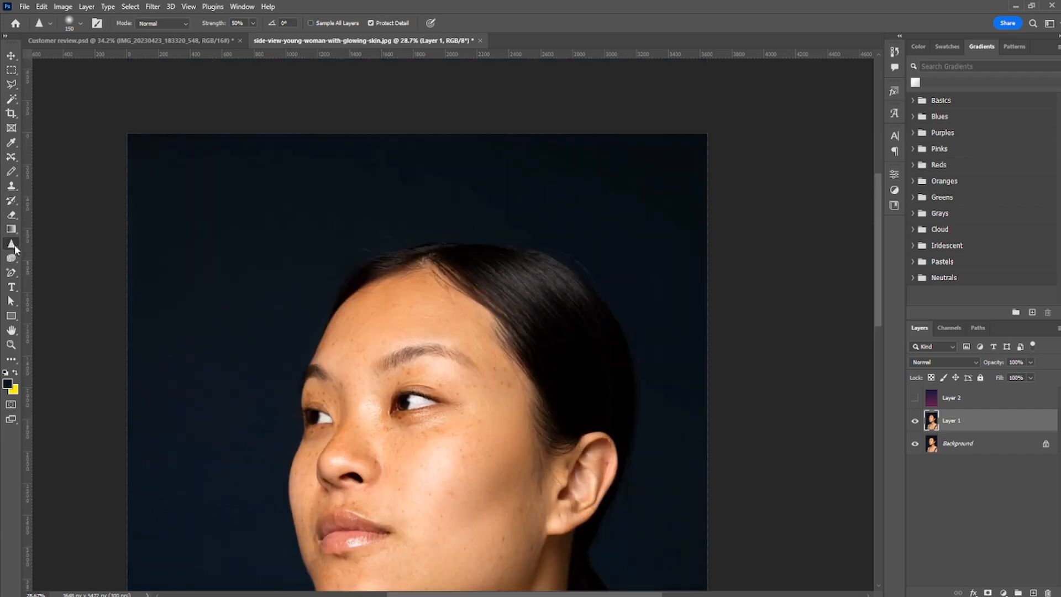
pyautogui.click(45, 268)
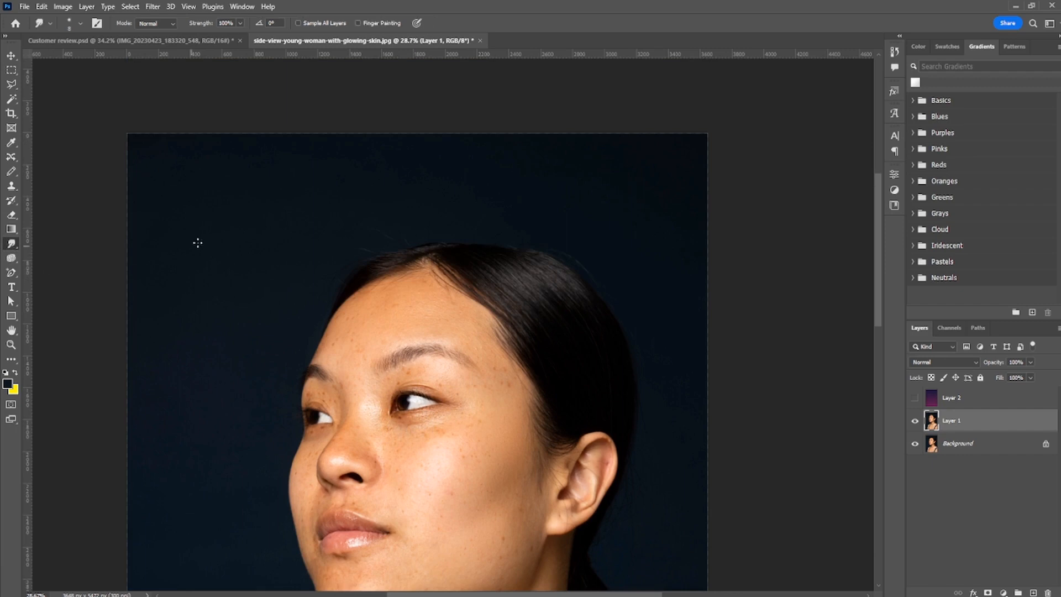
# Enlarge the Smudge brush to 150 and try smearing the outer end of the eyebrow, undoing the stroke.
pyautogui.scroll(4, 473, 394)
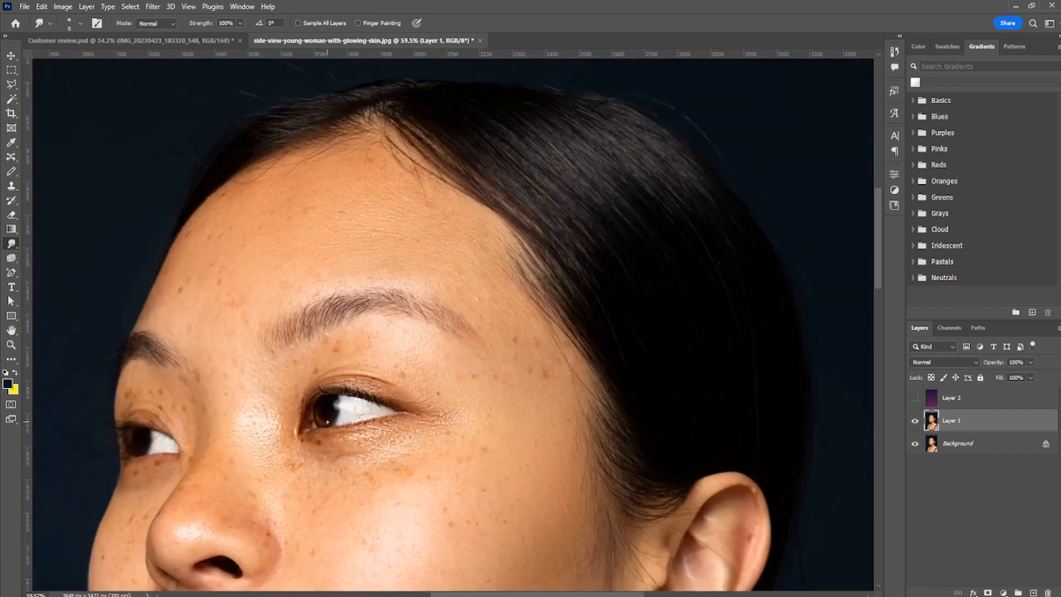
pyautogui.press(']')
pyautogui.press(']')
pyautogui.press(']')
pyautogui.press(']')
pyautogui.press(']')
pyautogui.press(']')
pyautogui.press(']')
pyautogui.press(']')
pyautogui.press(']')
pyautogui.press(']')
pyautogui.moveTo(423, 329); pyautogui.dragTo(482, 342)
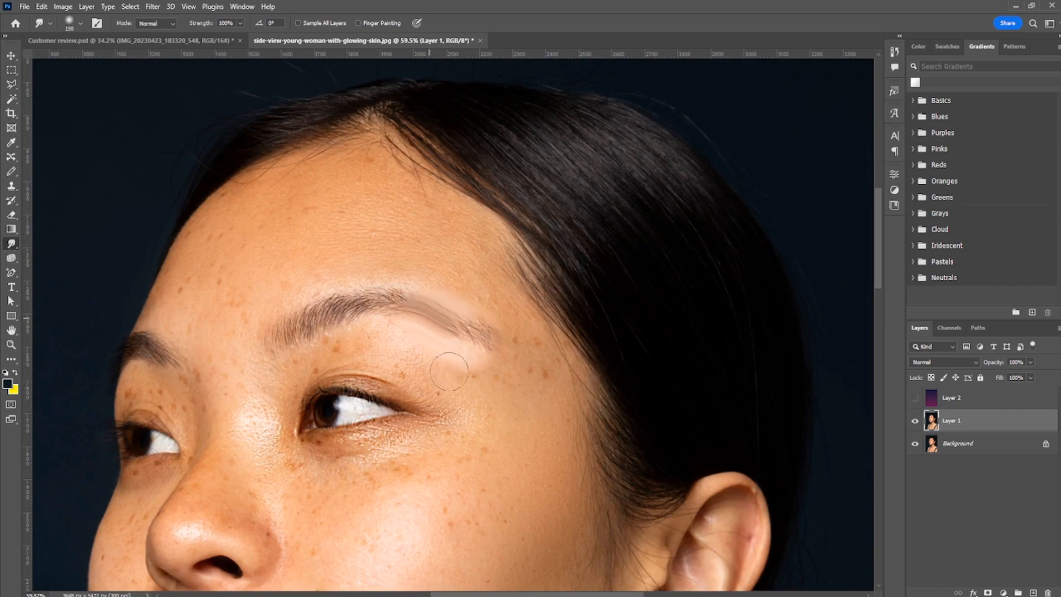
pyautogui.hotkey('ctrl', 'z')
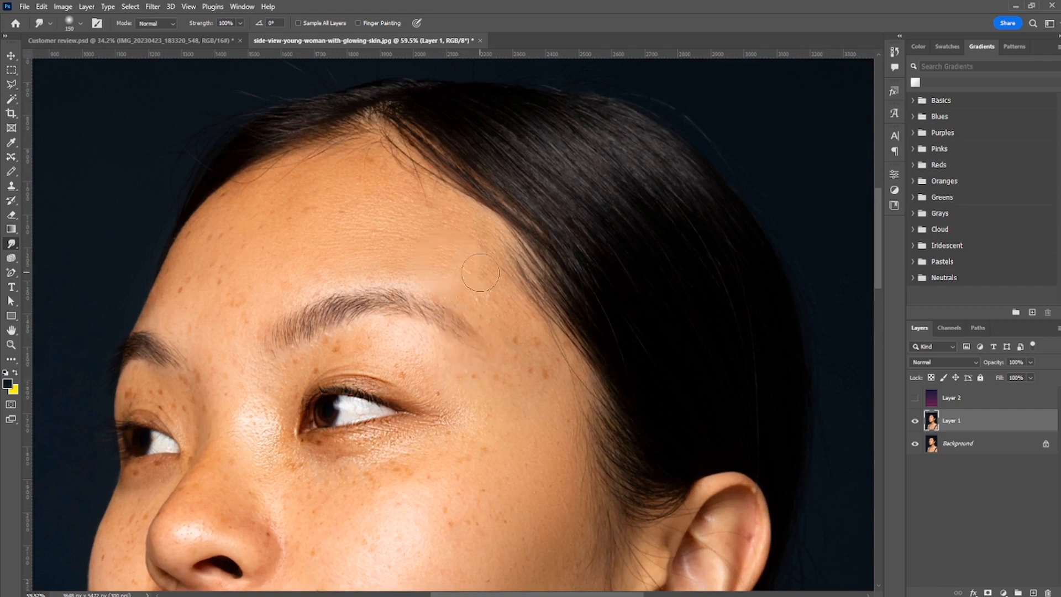
# Try smudging the temple skin beside the hairline and undo the stroke.
pyautogui.moveTo(539, 323); pyautogui.dragTo(548, 384)
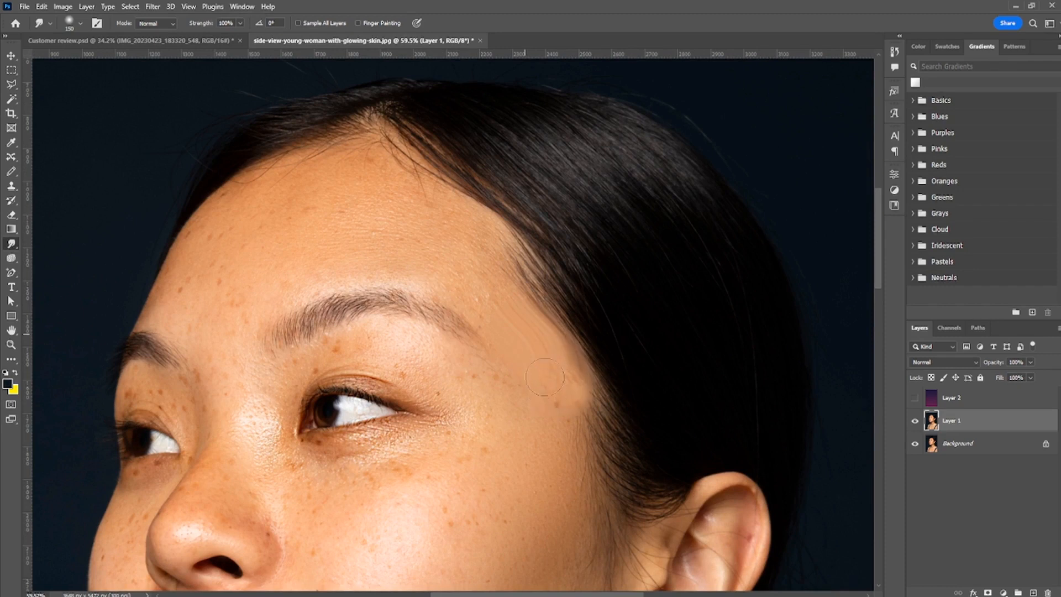
pyautogui.hotkey('ctrl', 'z')
pyautogui.scroll(-6, 514, 387)
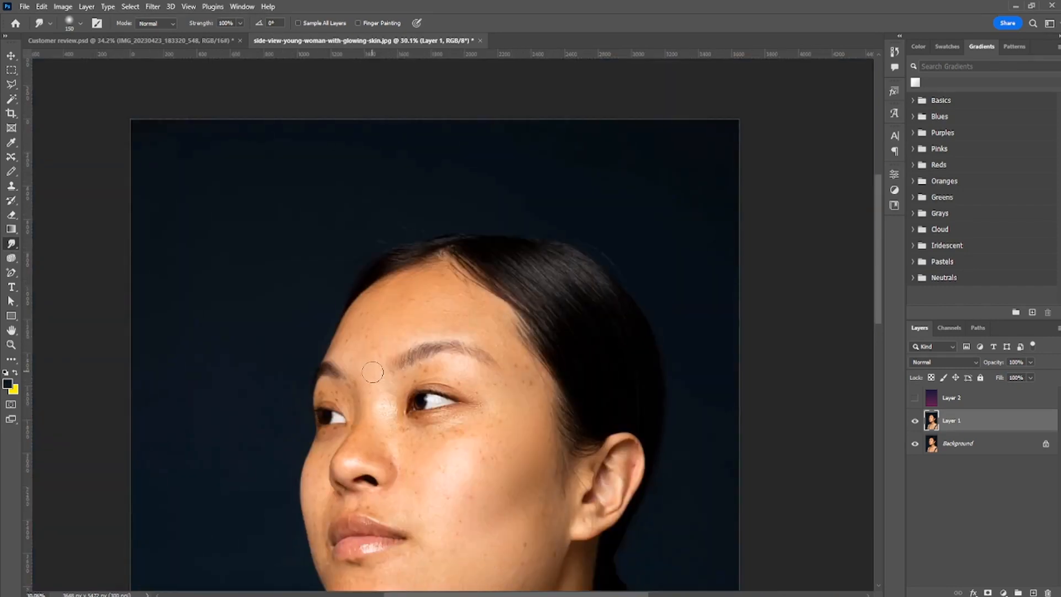
pyautogui.scroll(4, 374, 372)
pyautogui.moveTo(407, 367); pyautogui.dragTo(430, 361)
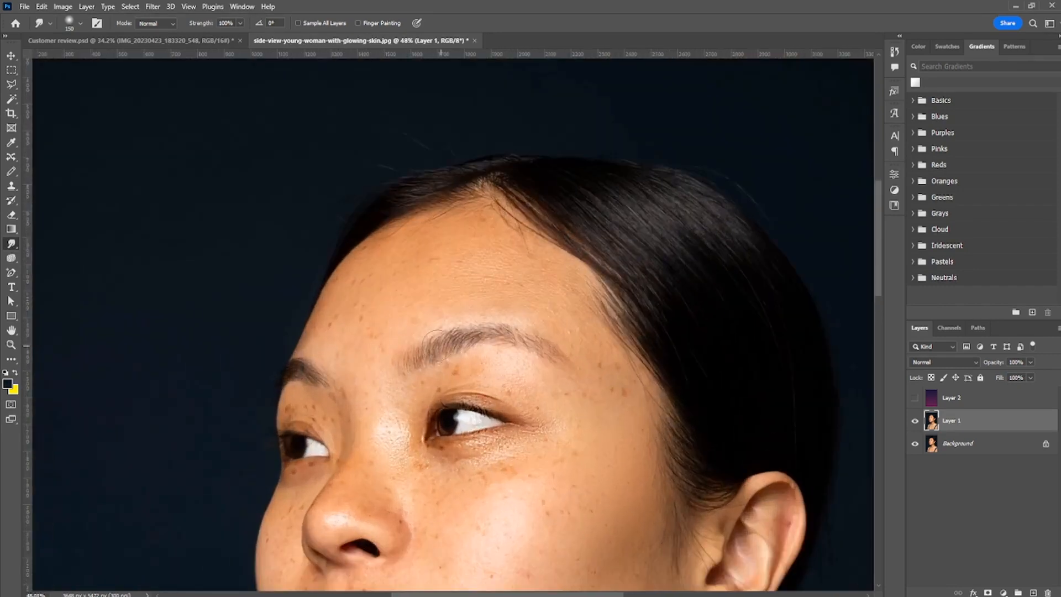
# Return to the Smudge tool with its brush reduced to 70 and move on to the Sponge tool.
pyautogui.press('z')
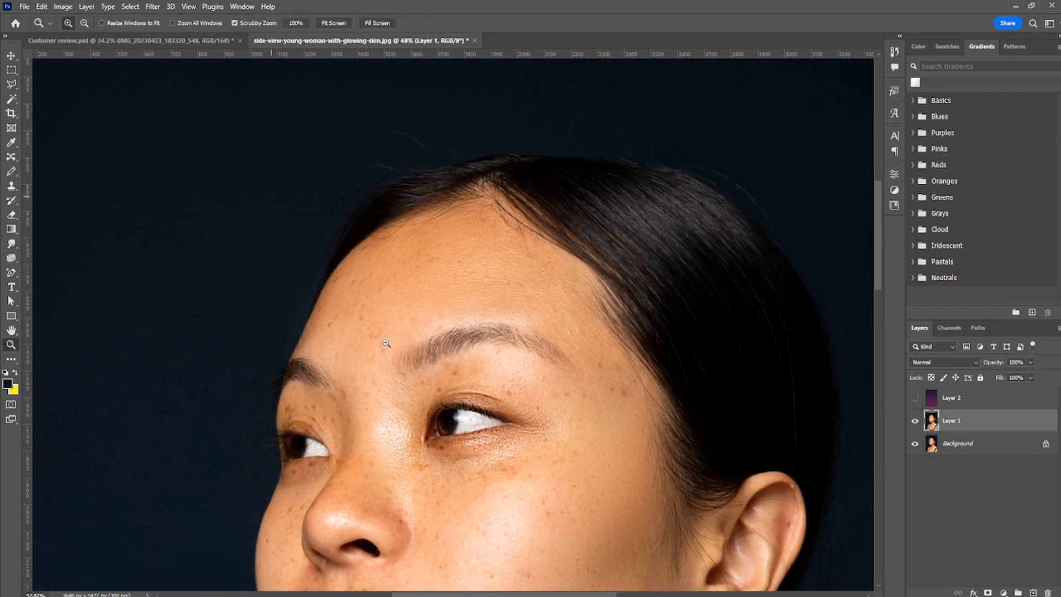
pyautogui.scroll(1, 74, 202)
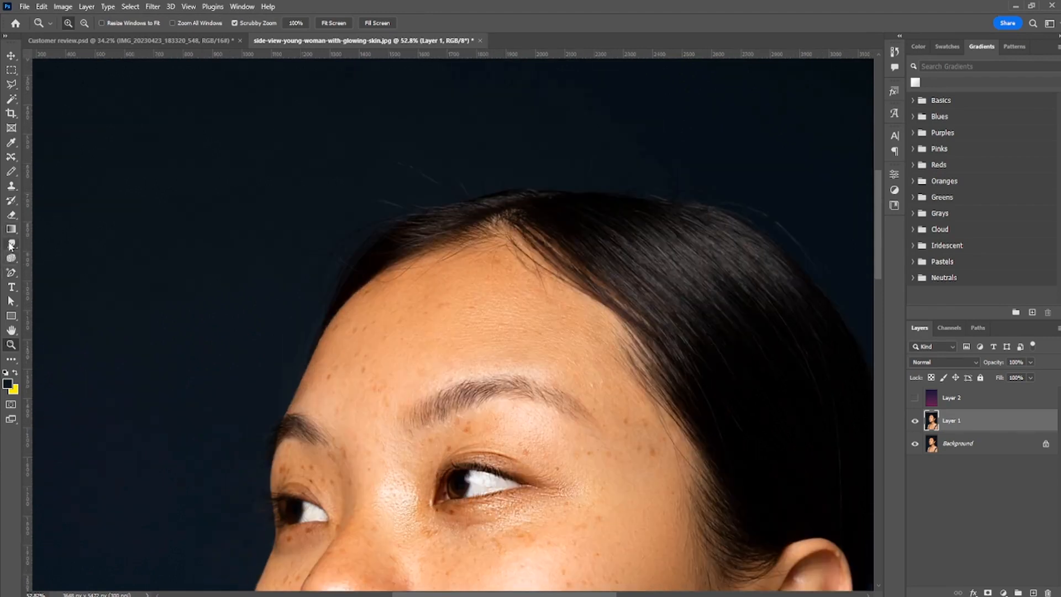
pyautogui.click(11, 244)
pyautogui.press('[')
pyautogui.press('[')
pyautogui.press('[')
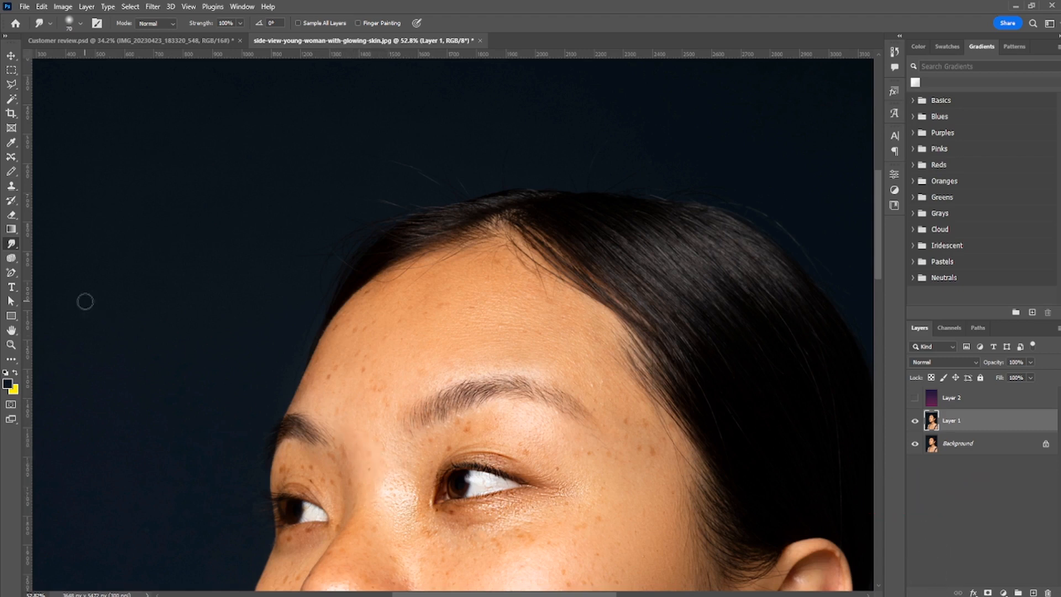
pyautogui.click(14, 259)
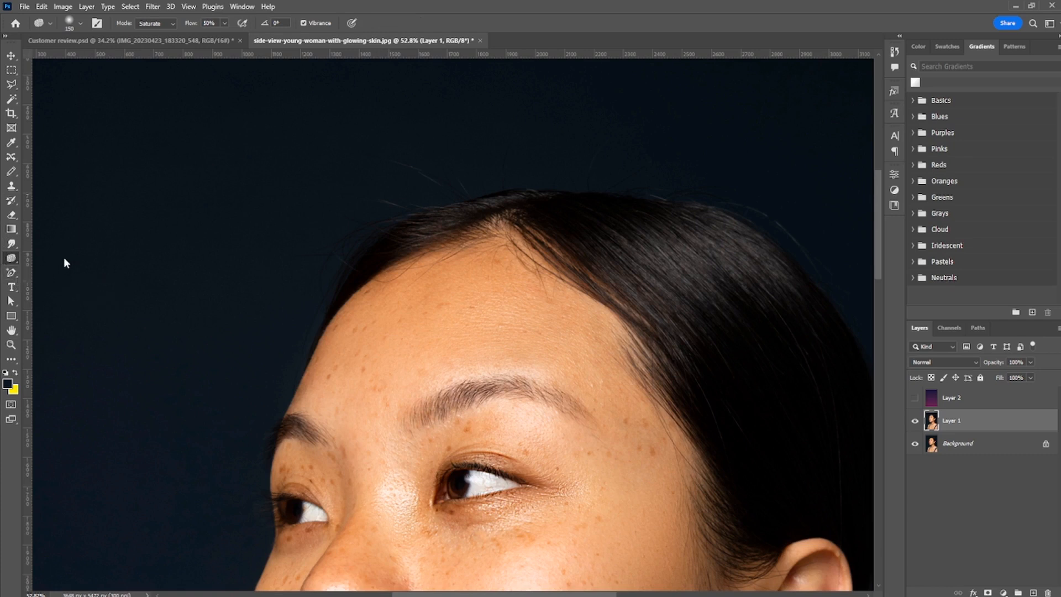
# Draw a closed, curvy Pen tool shape about 1225 × 1379 px over the dark background and part of the forehead.
pyautogui.click(11, 273)
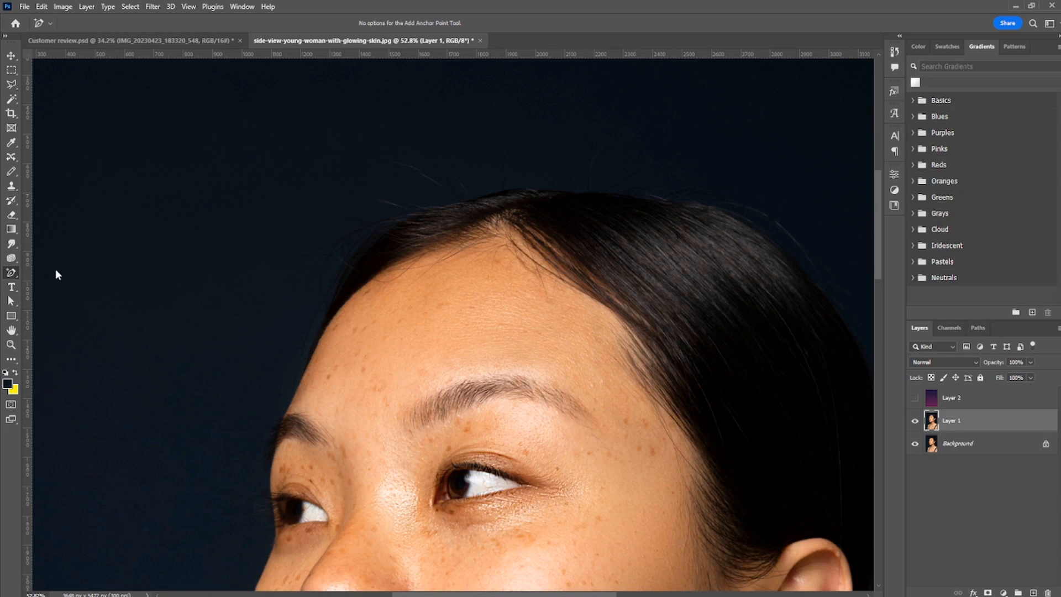
pyautogui.press('p')
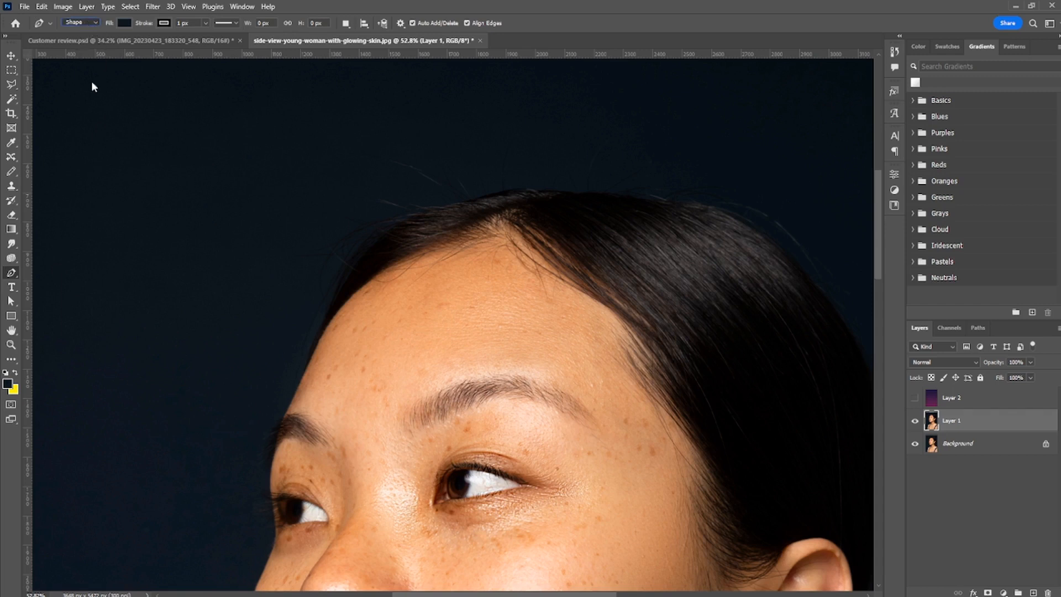
pyautogui.click(106, 267)
pyautogui.moveTo(295, 197); pyautogui.dragTo(414, 304)
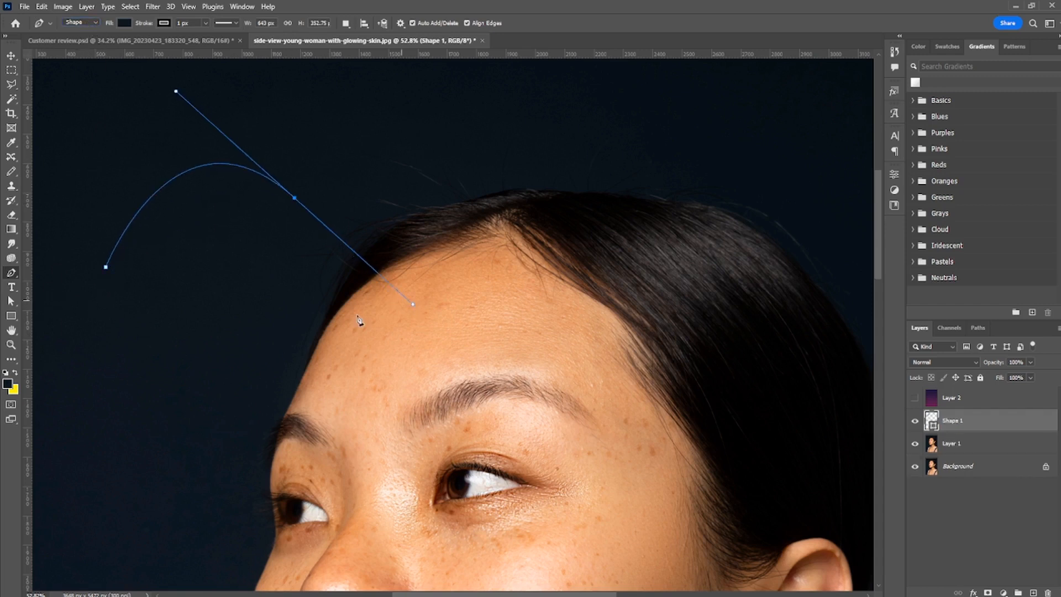
pyautogui.moveTo(393, 435); pyautogui.dragTo(327, 513)
pyautogui.moveTo(188, 425); pyautogui.dragTo(158, 439)
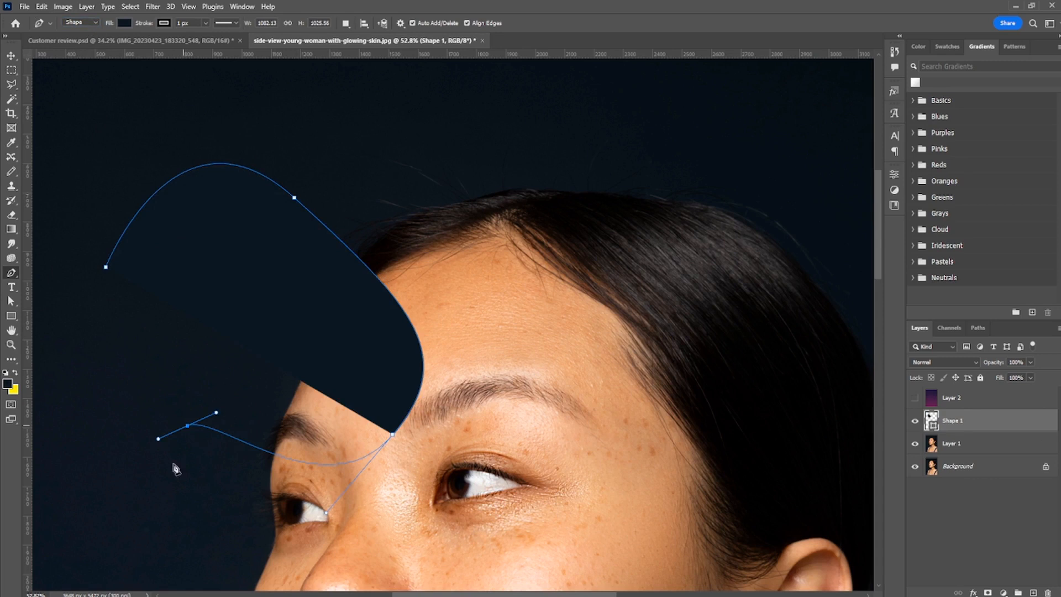
pyautogui.click(115, 522)
pyautogui.moveTo(83, 437); pyautogui.dragTo(82, 410)
pyautogui.moveTo(64, 302); pyautogui.dragTo(67, 263)
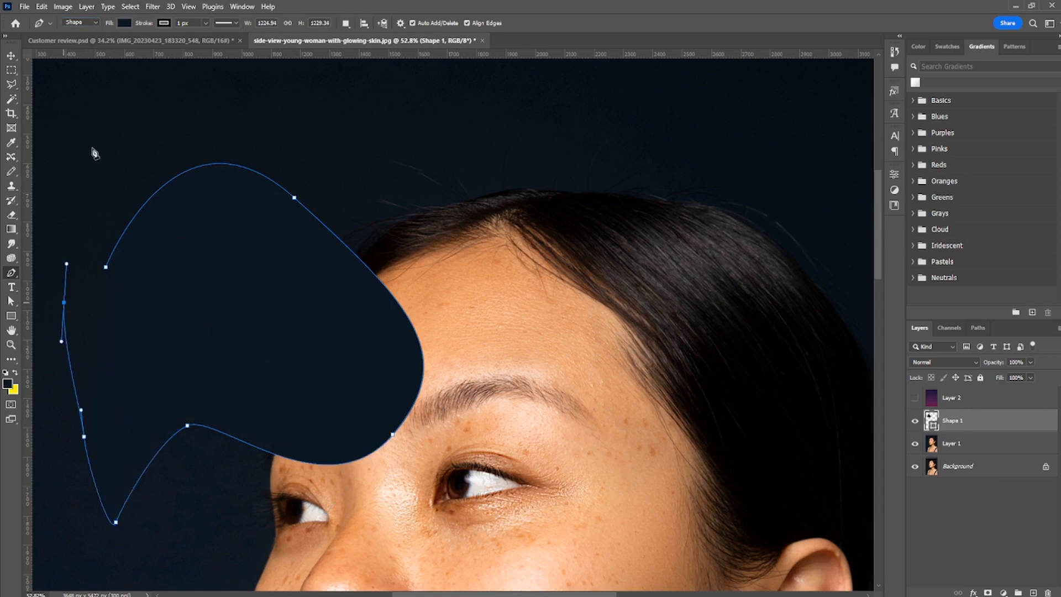
pyautogui.moveTo(89, 142); pyautogui.dragTo(118, 192)
pyautogui.moveTo(100, 244); pyautogui.dragTo(109, 272)
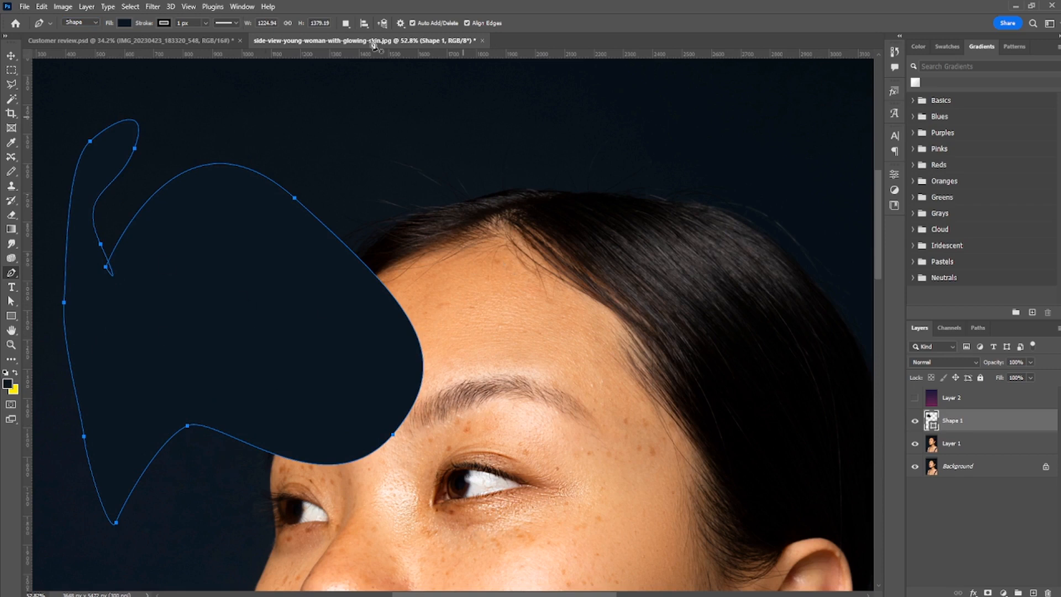
# Move the pen shape across the woman's forehead and front hair.
pyautogui.click(11, 56)
pyautogui.moveTo(208, 286); pyautogui.dragTo(366, 212)
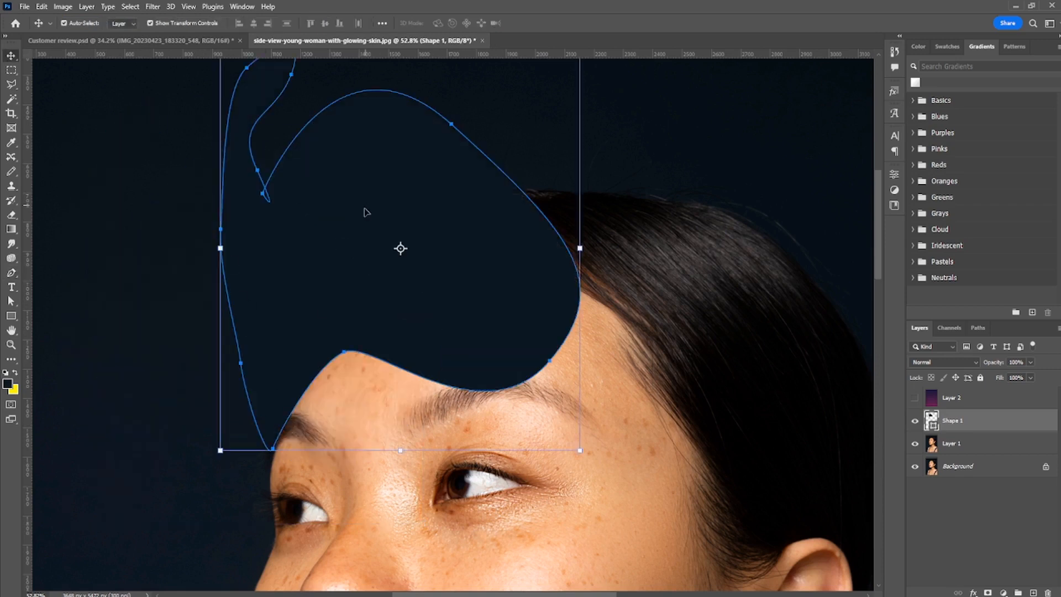
pyautogui.scroll(-5, 364, 212)
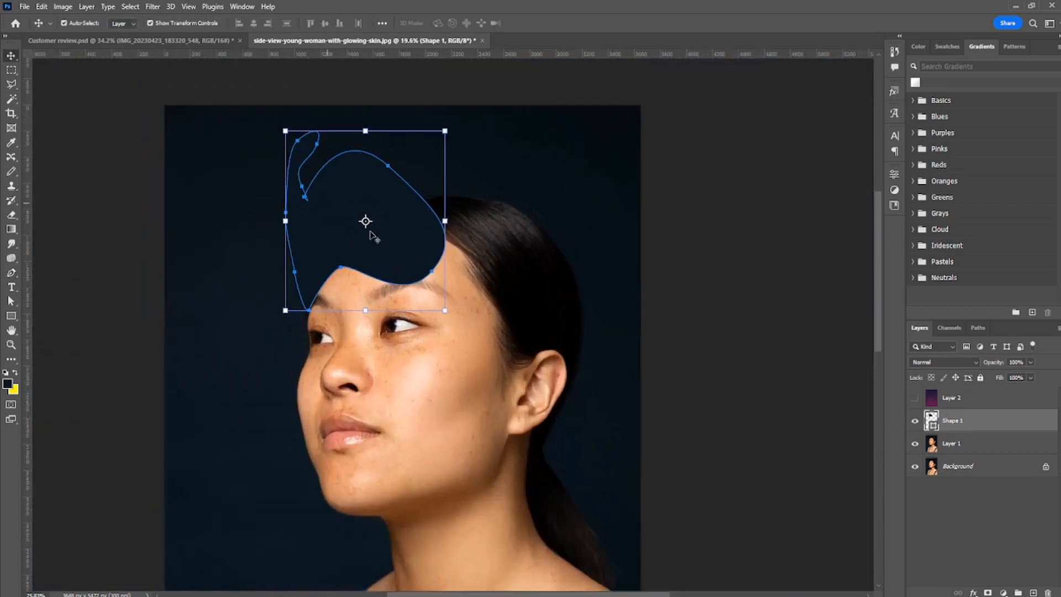
pyautogui.scroll(2, 372, 235)
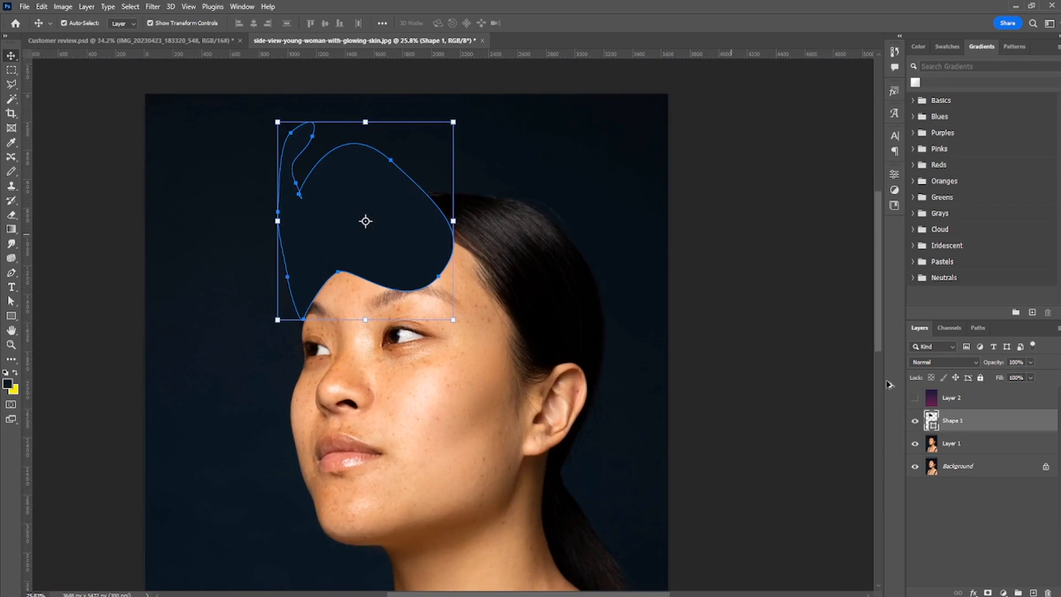
# Change the pen shape's fill color to a more saturated navy blue.
pyautogui.doubleClick(932, 420)
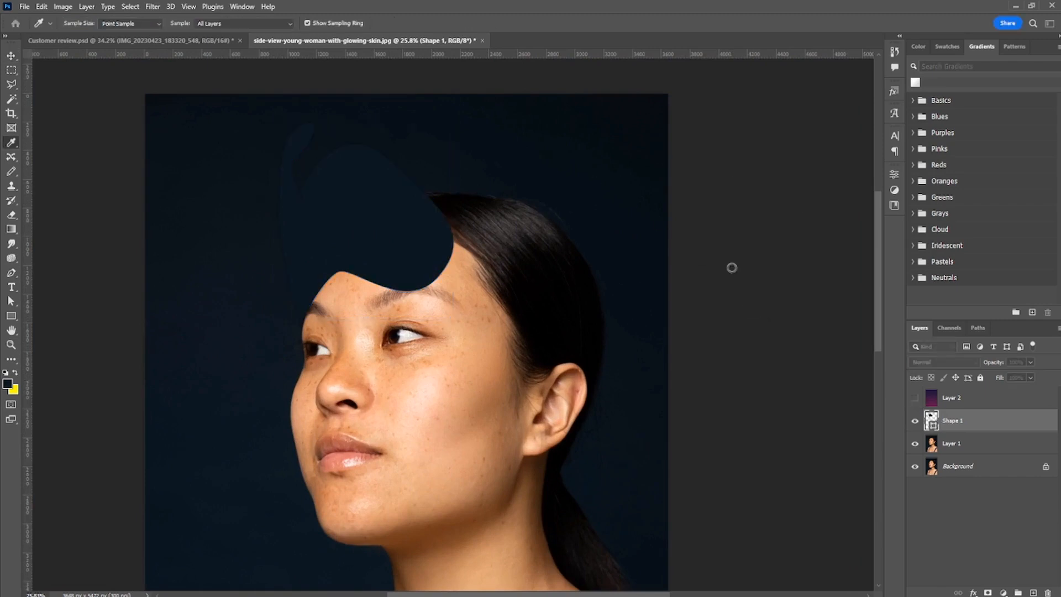
pyautogui.moveTo(819, 216); pyautogui.dragTo(792, 319)
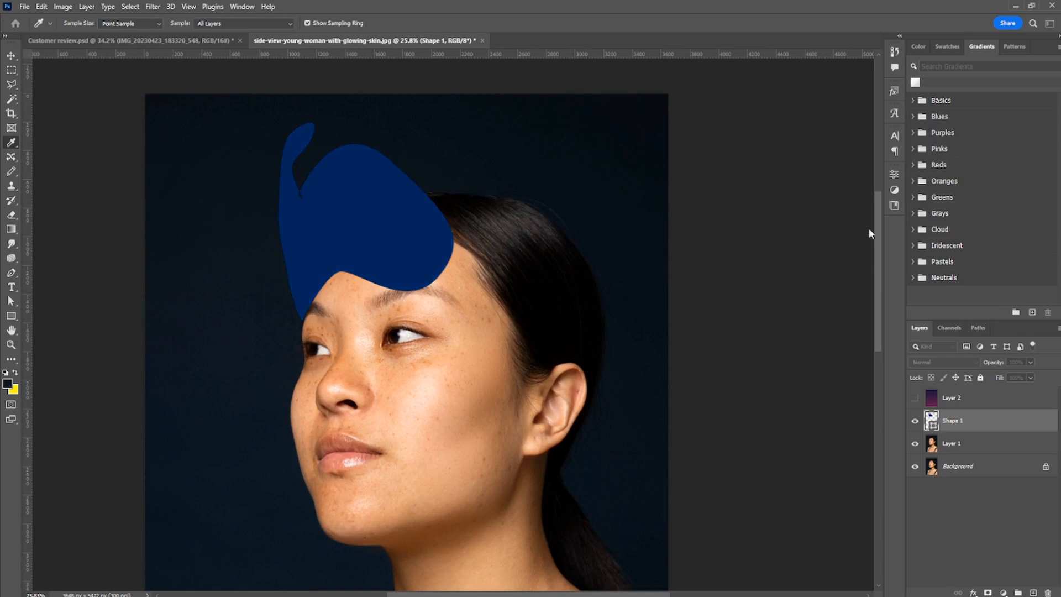
pyautogui.press('Return')
# Move the blue shape to the upper-left corner of the canvas, partly beyond its edge, and reselect the Pen tool.
pyautogui.press('v')
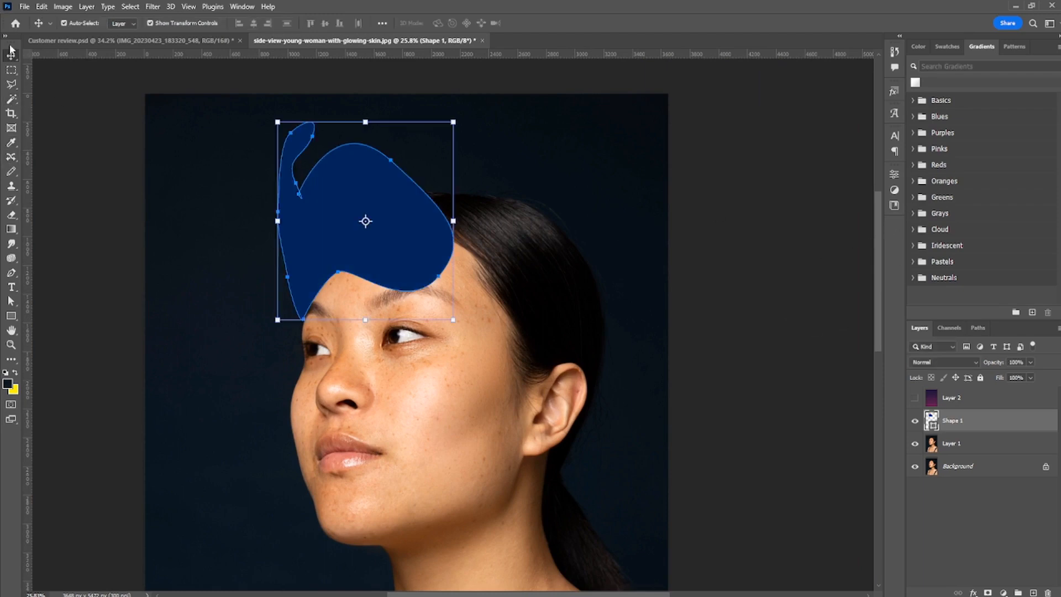
pyautogui.moveTo(301, 225); pyautogui.dragTo(185, 175)
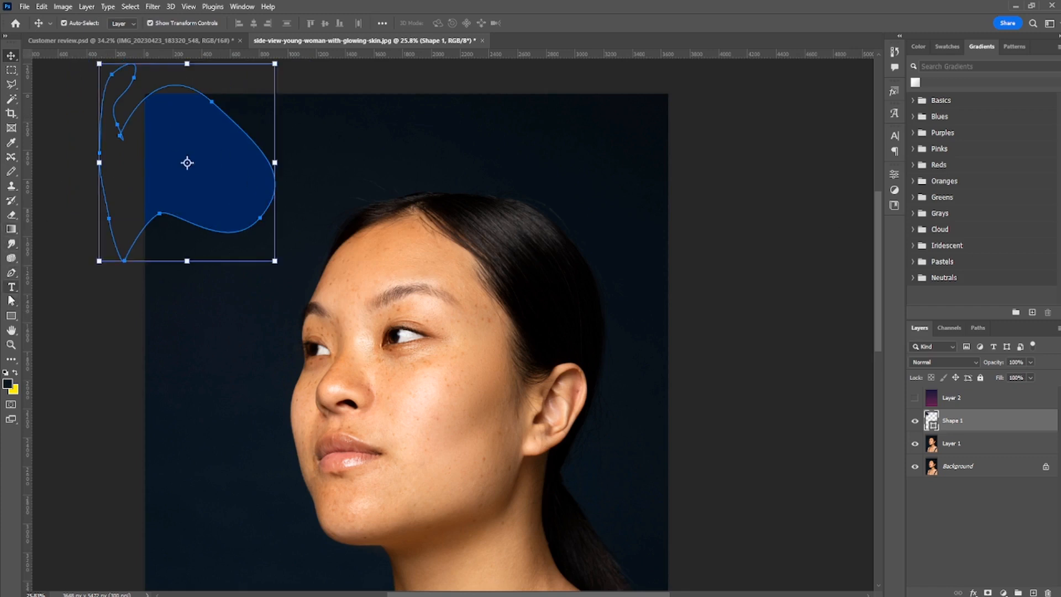
pyautogui.click(12, 274)
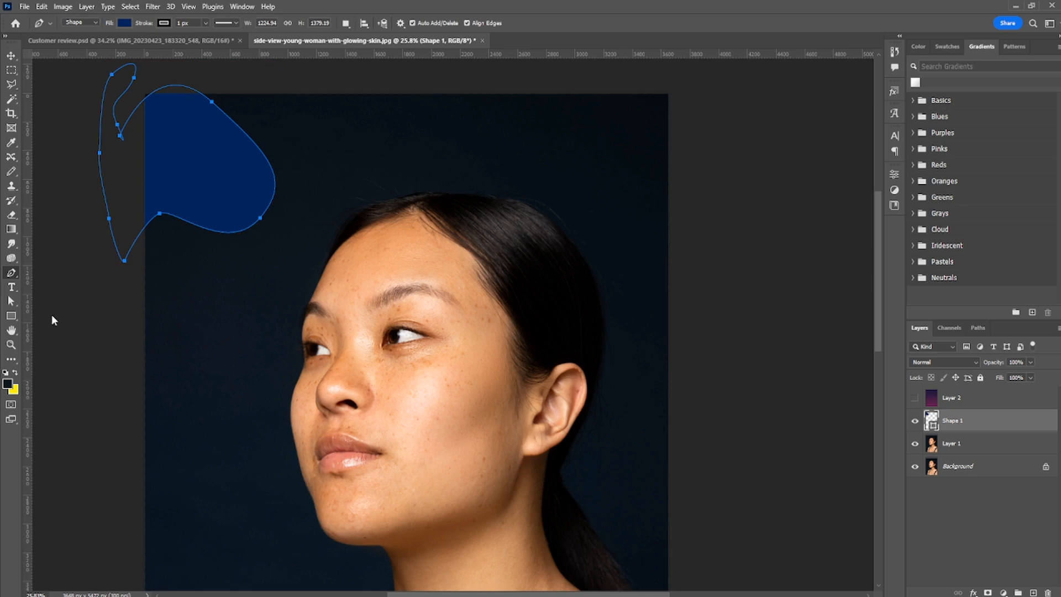
# Add a short line of 8 pt Arial Bold placeholder text in the dark background beside the face and color it white.
pyautogui.click(12, 287)
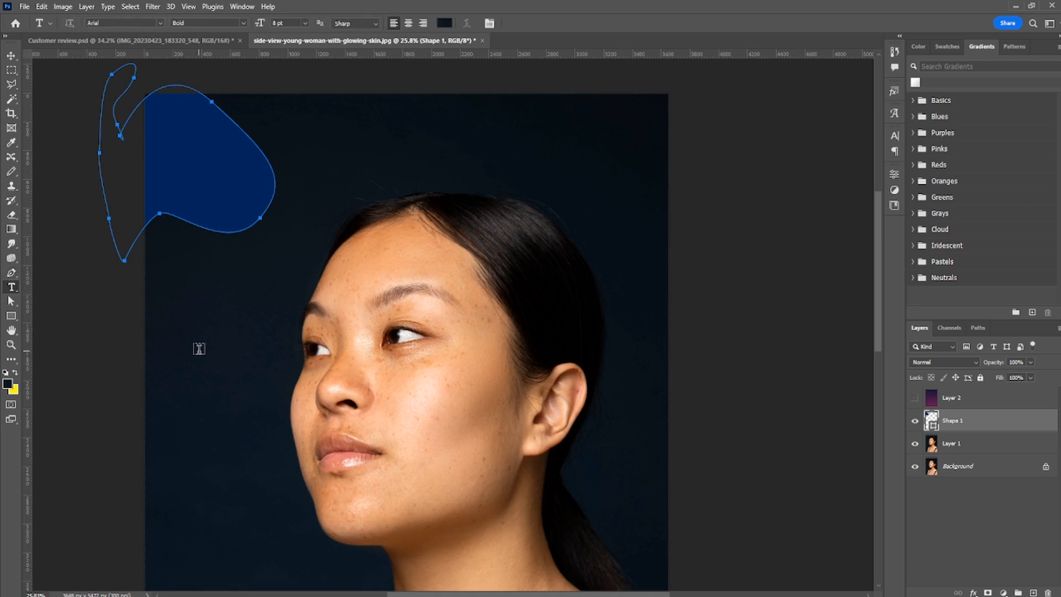
pyautogui.click(198, 349)
pyautogui.write('Skin Care')
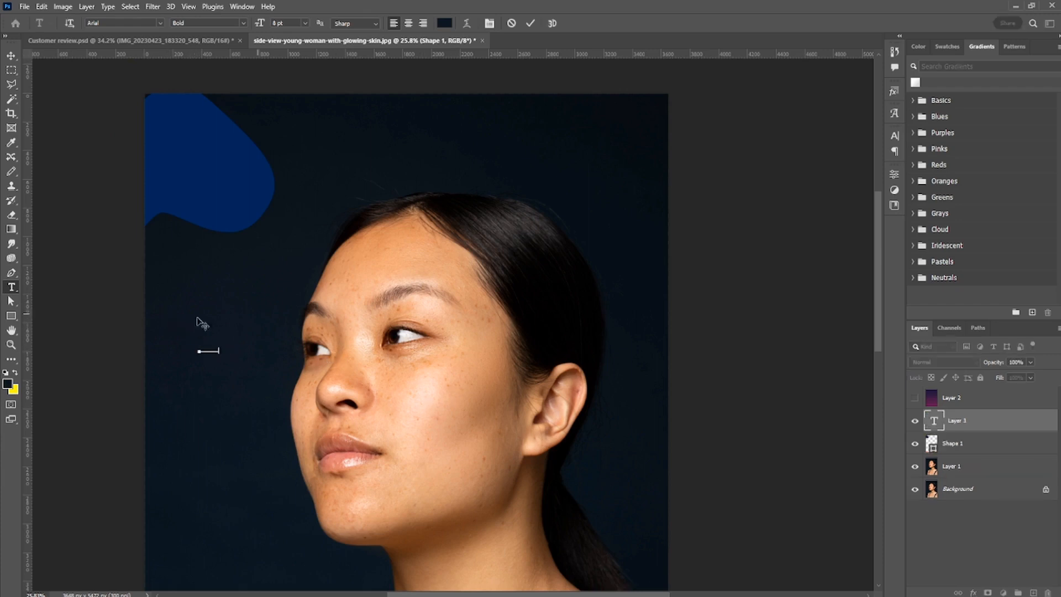
pyautogui.hotkey('ctrl', 'a')
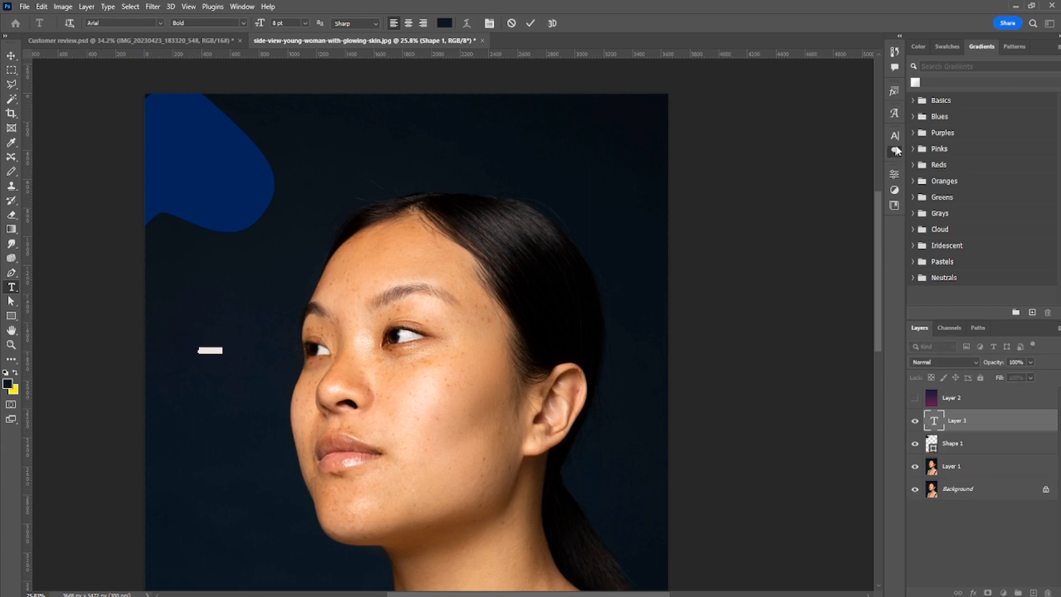
pyautogui.click(855, 204)
pyautogui.moveTo(711, 279); pyautogui.dragTo(679, 212)
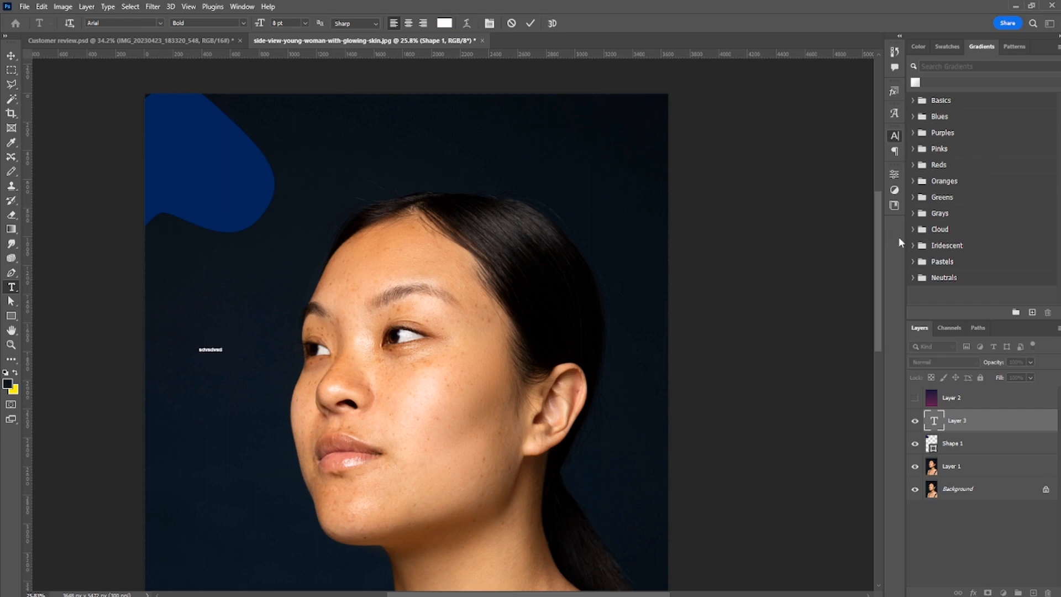
pyautogui.hotkey('ctrl', 'Return')
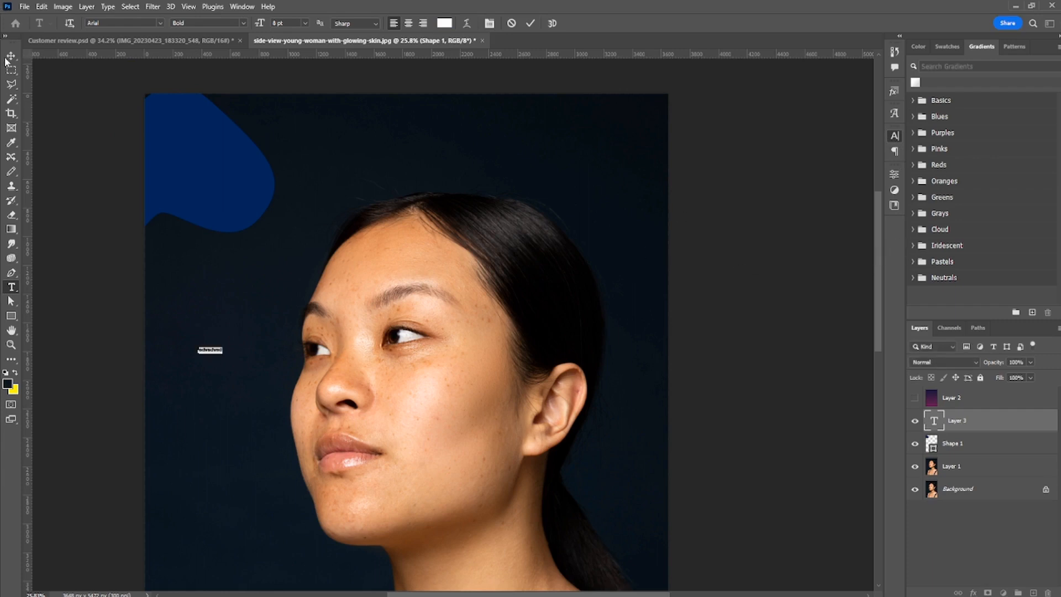
# Delete the placeholder text layer and the blue pen shape layer.
pyautogui.click(11, 55)
pyautogui.press('Delete')
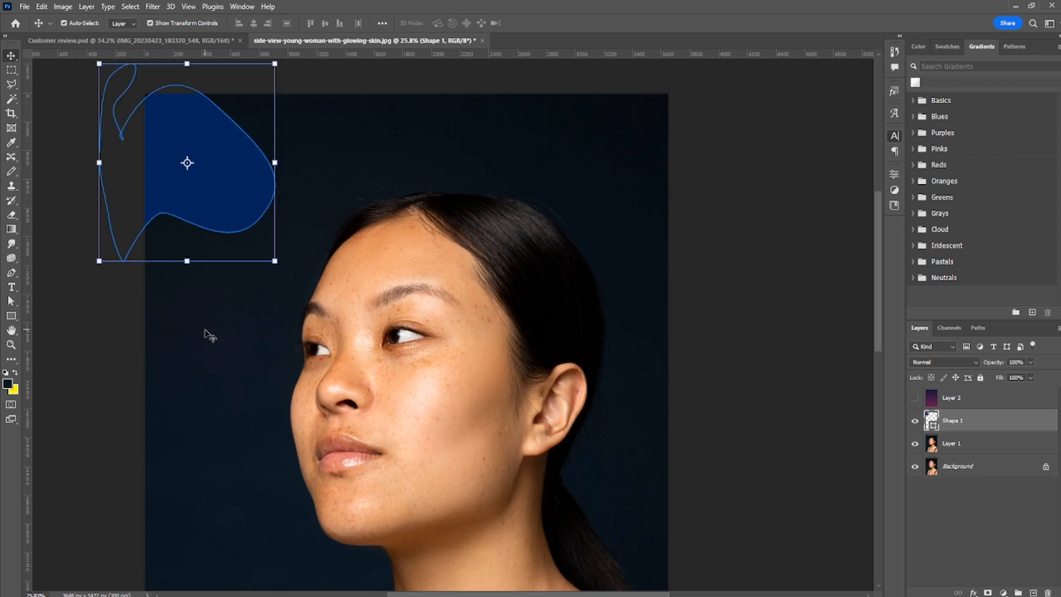
pyautogui.press('Delete')
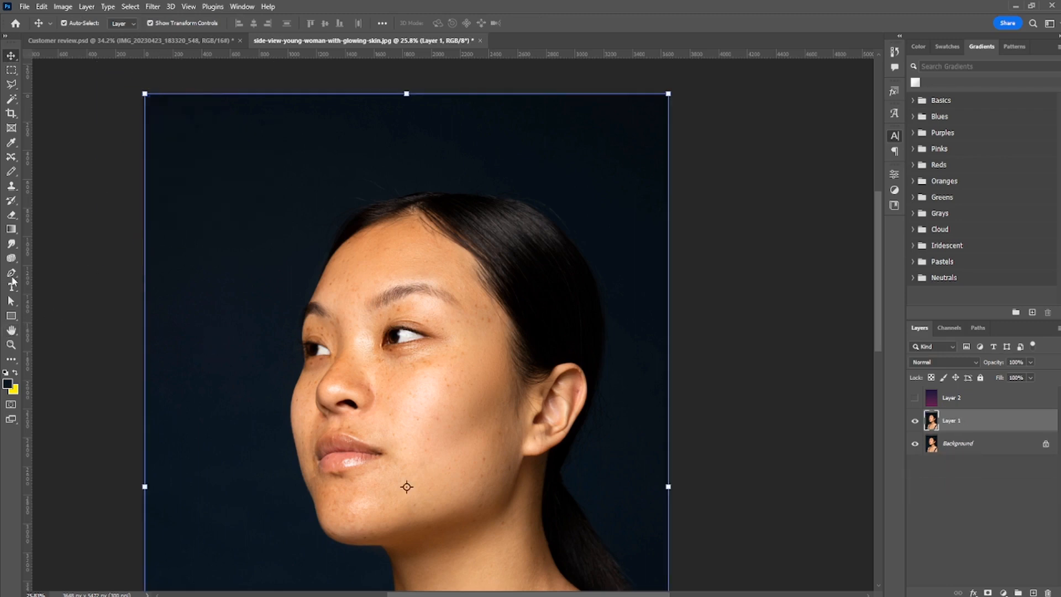
# Activate the Type, Path Selection and Rectangle tools in turn to view the options of each.
pyautogui.click(11, 287)
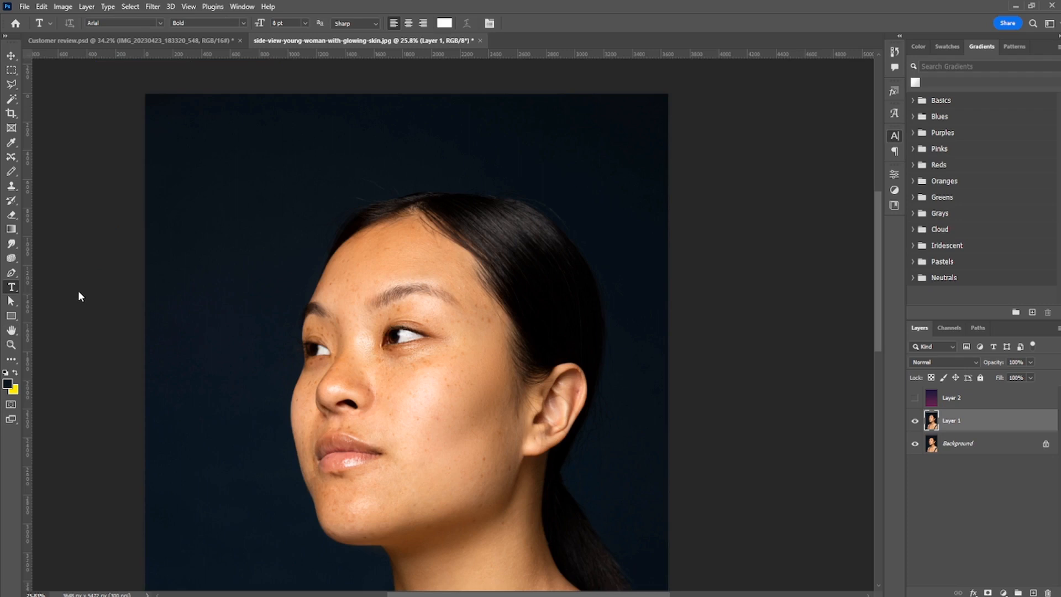
pyautogui.click(12, 302)
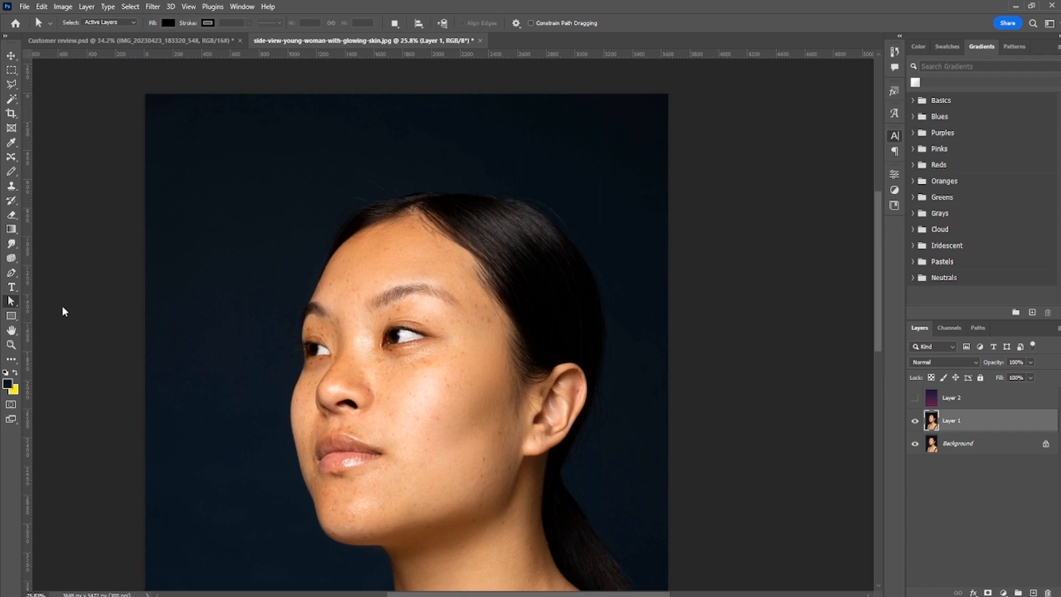
pyautogui.click(10, 318)
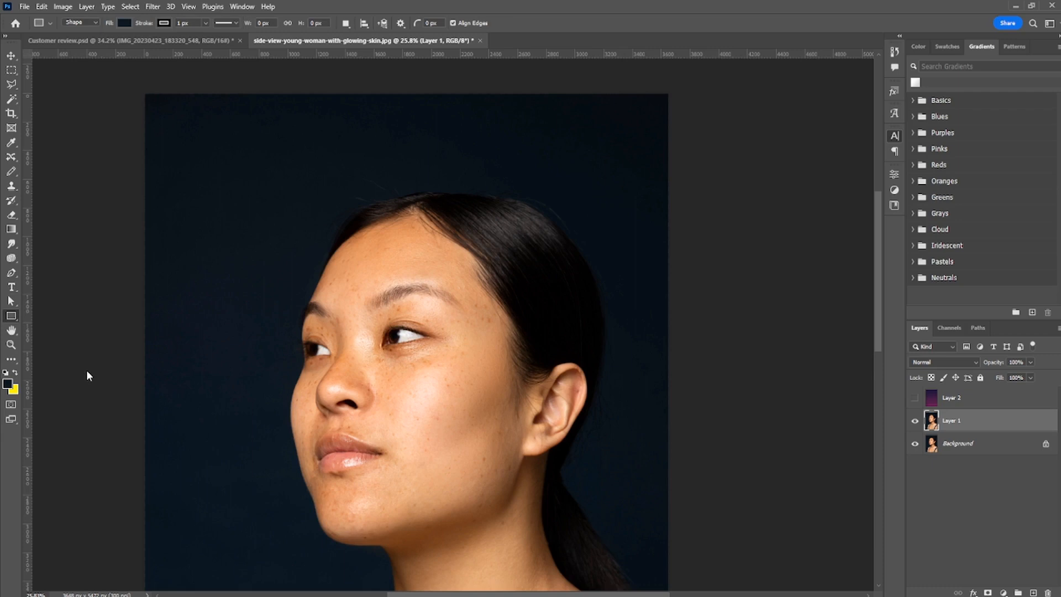
# Pan around the portrait in several directions with the Hand tool.
pyautogui.click(13, 330)
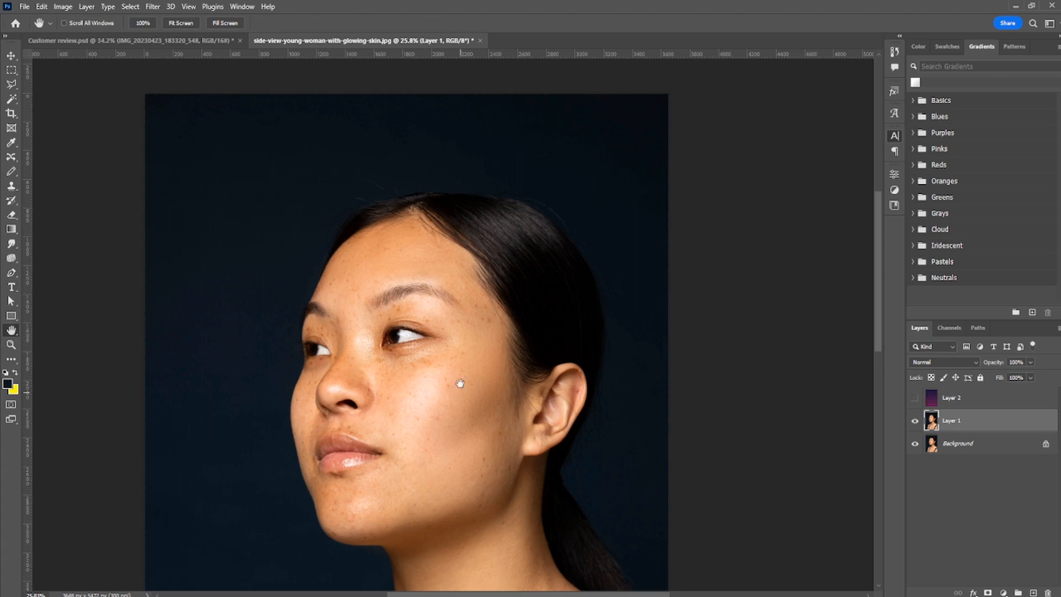
pyautogui.moveTo(457, 383); pyautogui.dragTo(351, 166)
pyautogui.moveTo(353, 360); pyautogui.dragTo(541, 492)
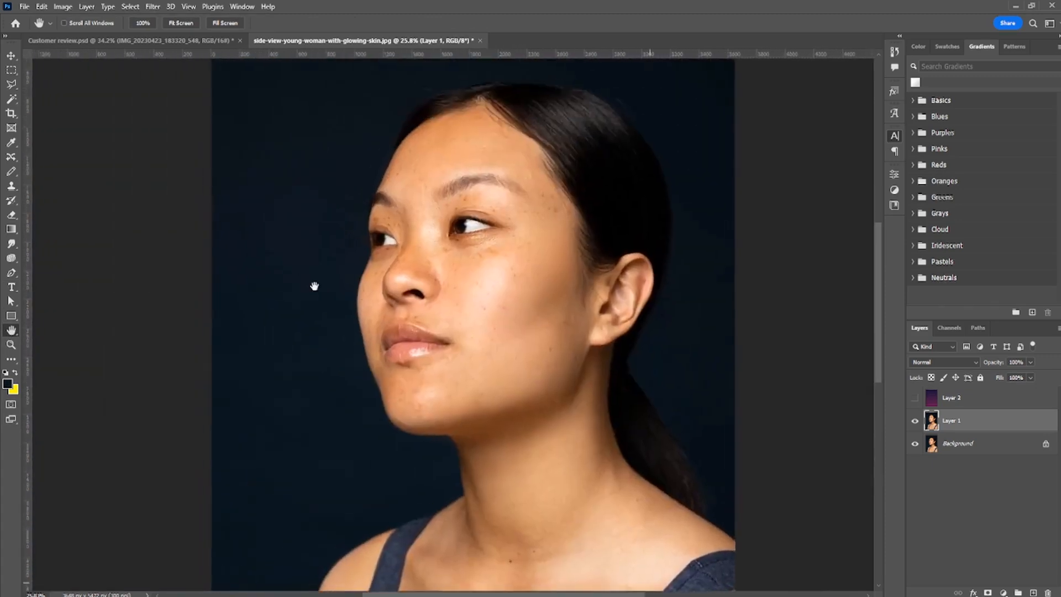
pyautogui.moveTo(313, 287); pyautogui.dragTo(470, 249)
pyautogui.moveTo(395, 214); pyautogui.dragTo(260, 182)
pyautogui.moveTo(379, 242); pyautogui.dragTo(232, 143)
pyautogui.moveTo(305, 305); pyautogui.dragTo(341, 303)
pyautogui.moveTo(342, 194); pyautogui.dragTo(340, 354)
pyautogui.moveTo(348, 293); pyautogui.dragTo(383, 213)
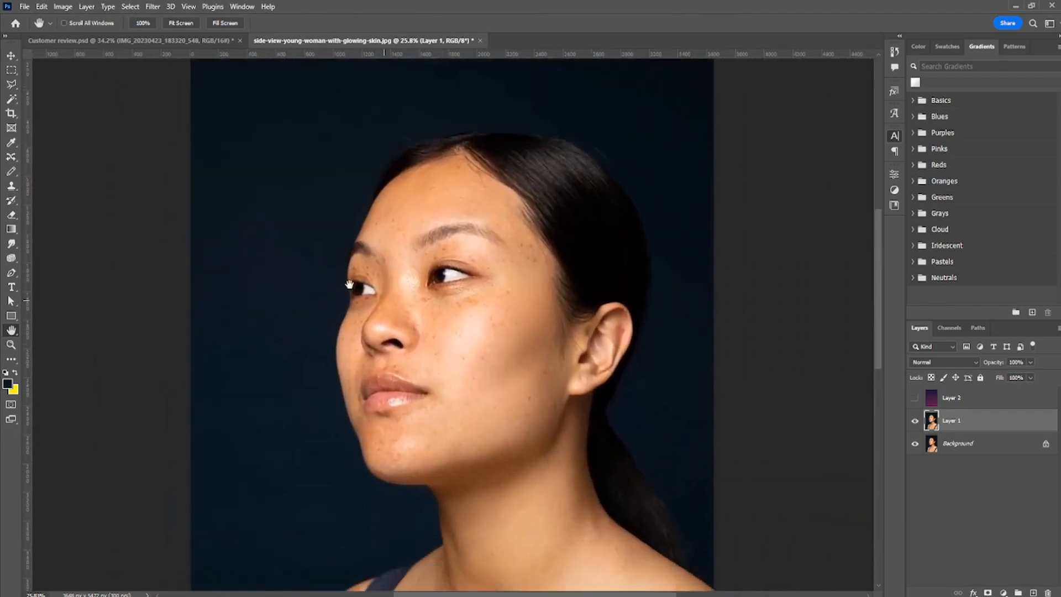
pyautogui.moveTo(497, 365); pyautogui.dragTo(512, 214)
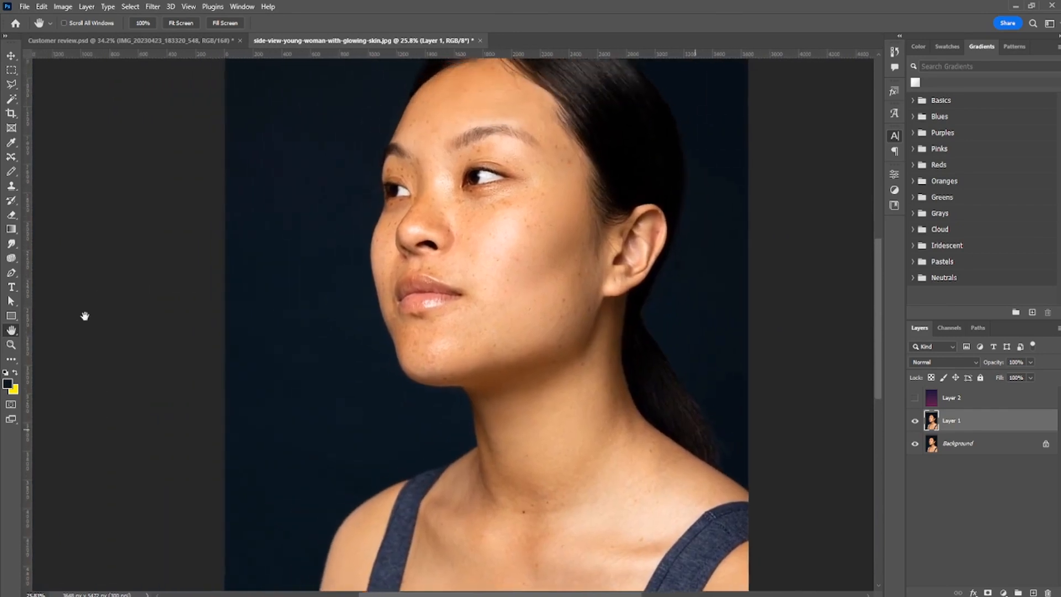
# Zoom in on the face to 33.3% with the Zoom tool, and zoom back out to see most of the portrait.
pyautogui.click(11, 56)
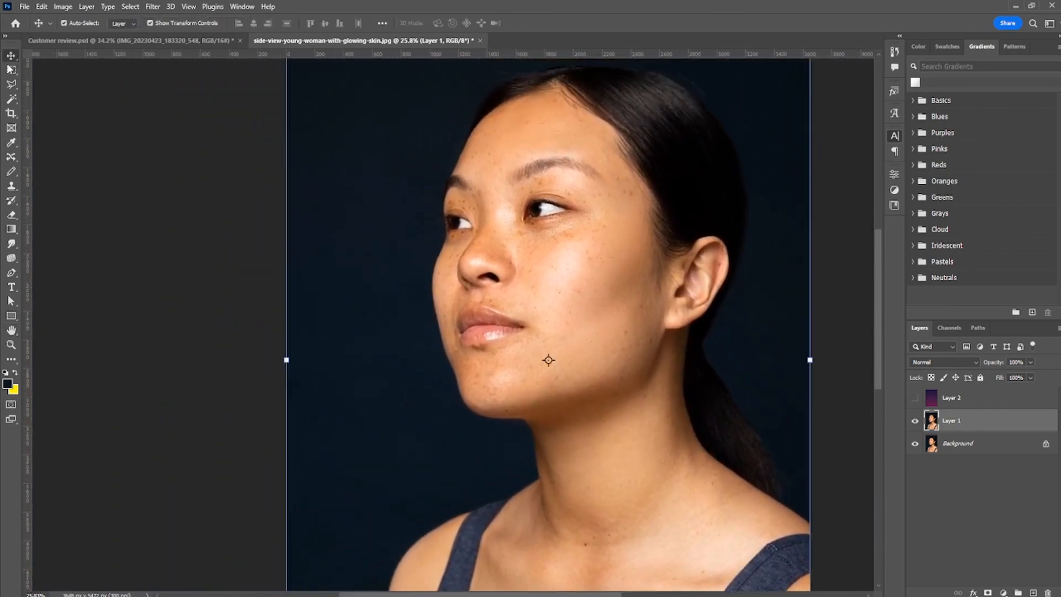
pyautogui.click(11, 345)
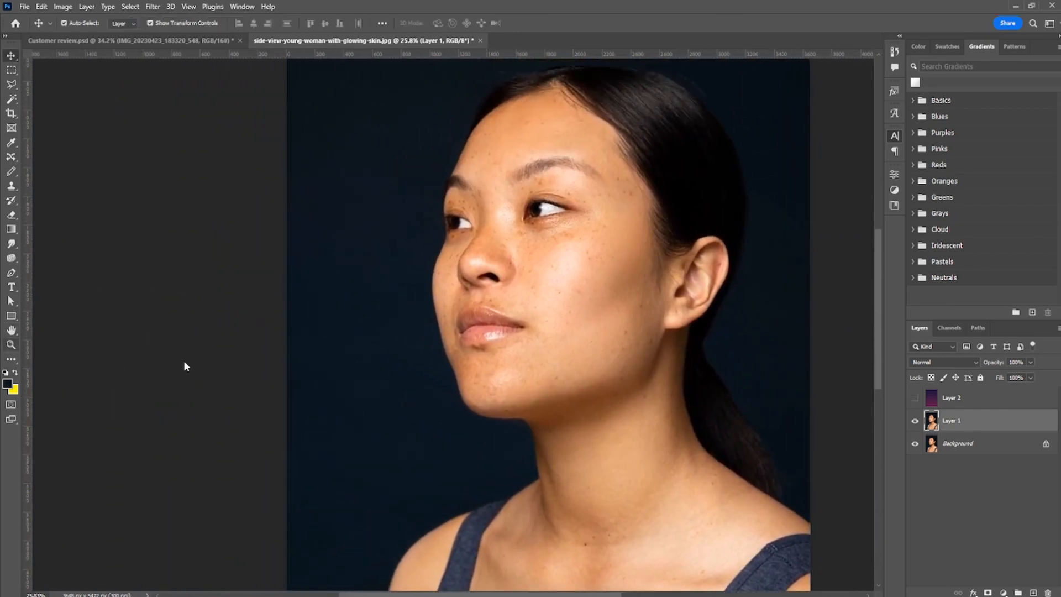
pyautogui.click(547, 288)
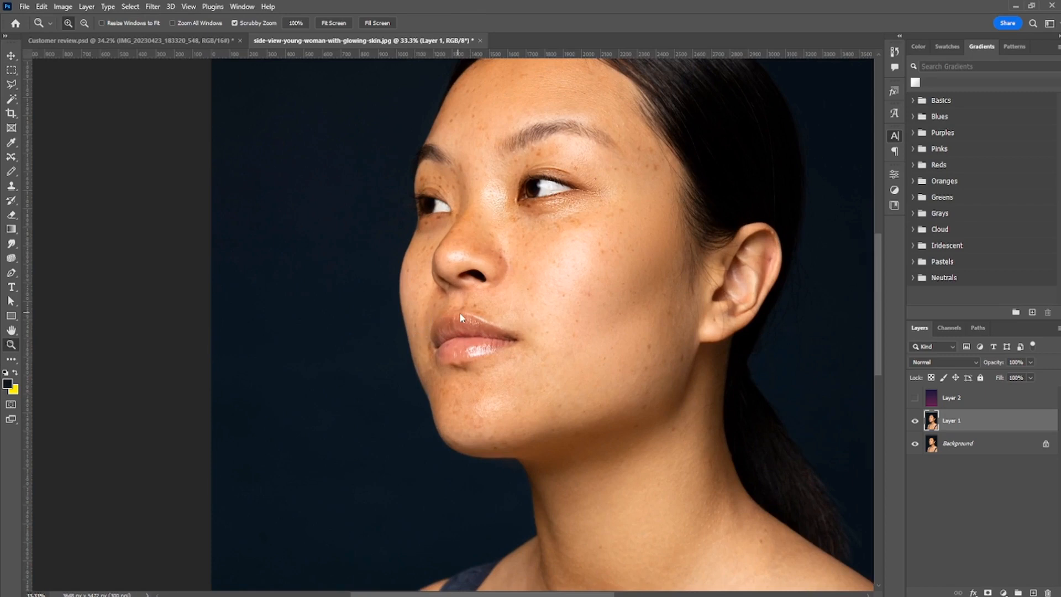
pyautogui.hotkey('ctrl', '0')
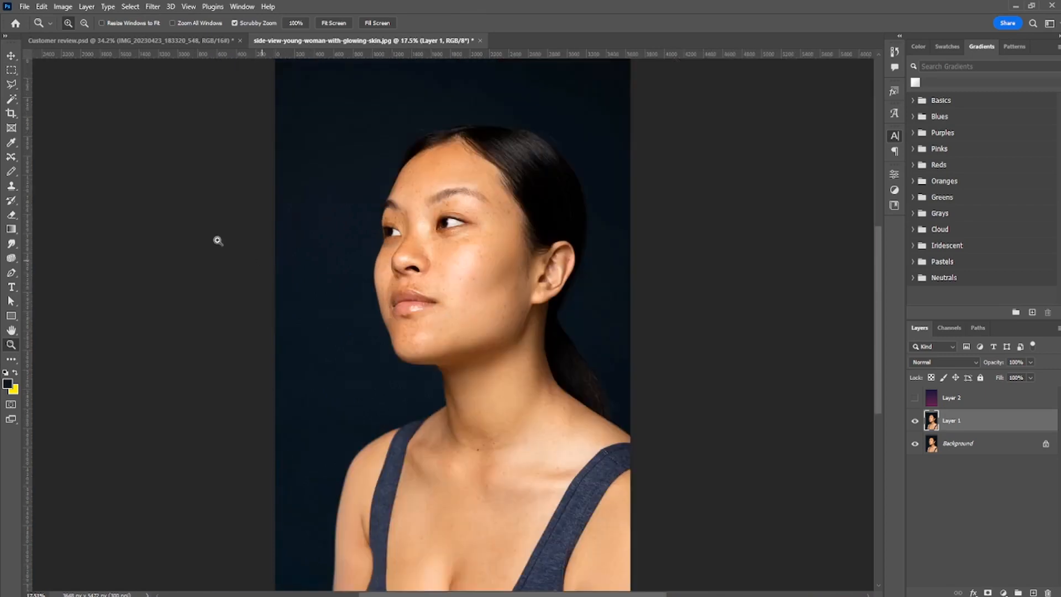
# Open the color pickers of the foreground and background colors, cancelling each without changing the color.
pyautogui.click(10, 361)
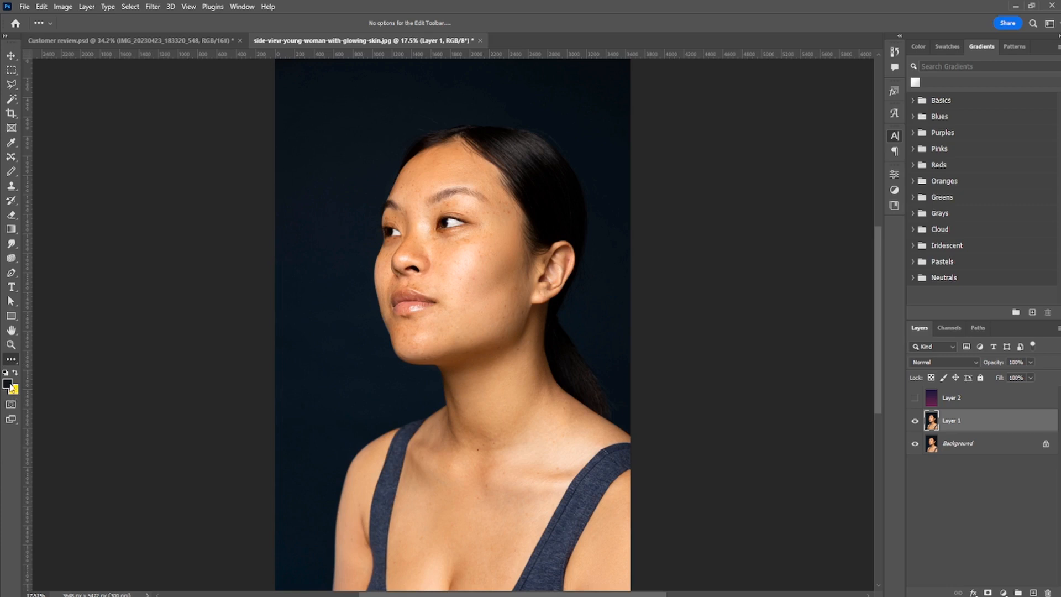
pyautogui.press('i')
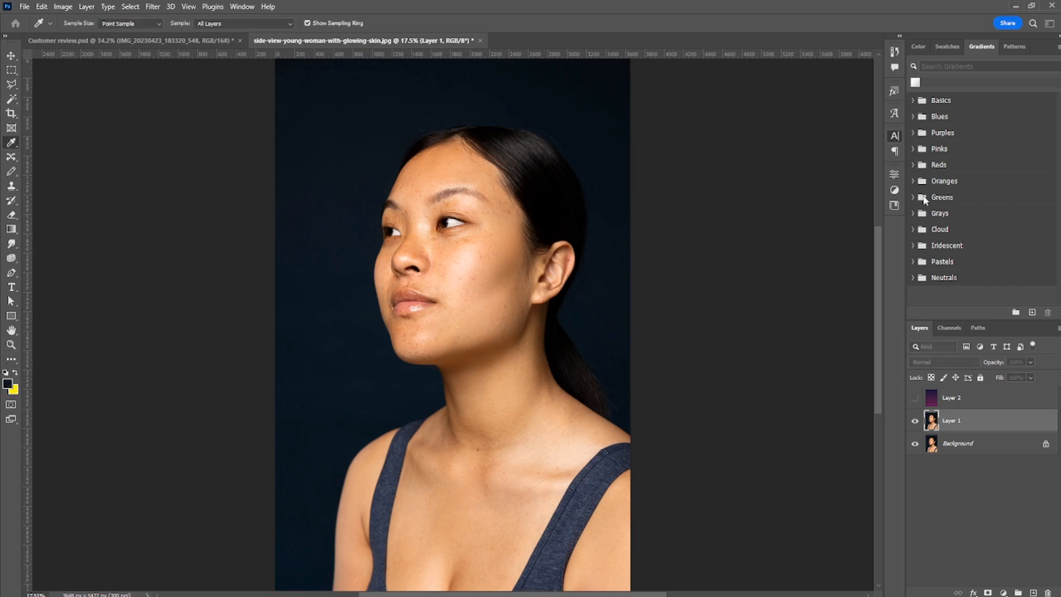
pyautogui.click(924, 198)
pyautogui.click(13, 392)
pyautogui.click(919, 197)
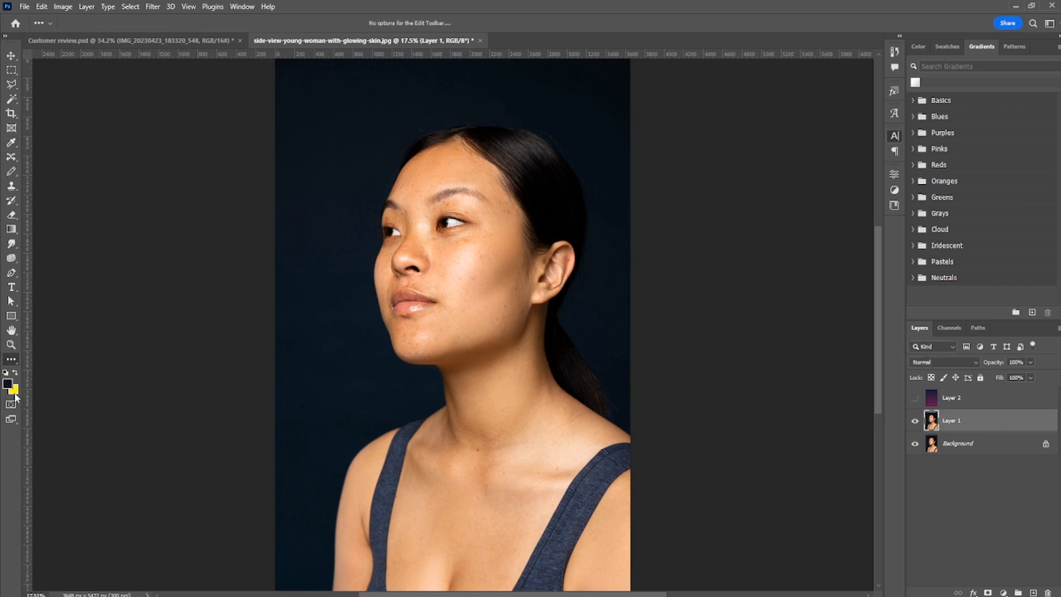
pyautogui.click(14, 391)
pyautogui.click(922, 197)
# Swap the foreground and background colors several times, and reset them to the default black and white.
pyautogui.click(14, 374)
pyautogui.click(15, 373)
pyautogui.click(15, 373)
pyautogui.click(15, 373)
pyautogui.click(5, 373)
pyautogui.scroll(-2, 465, 204)
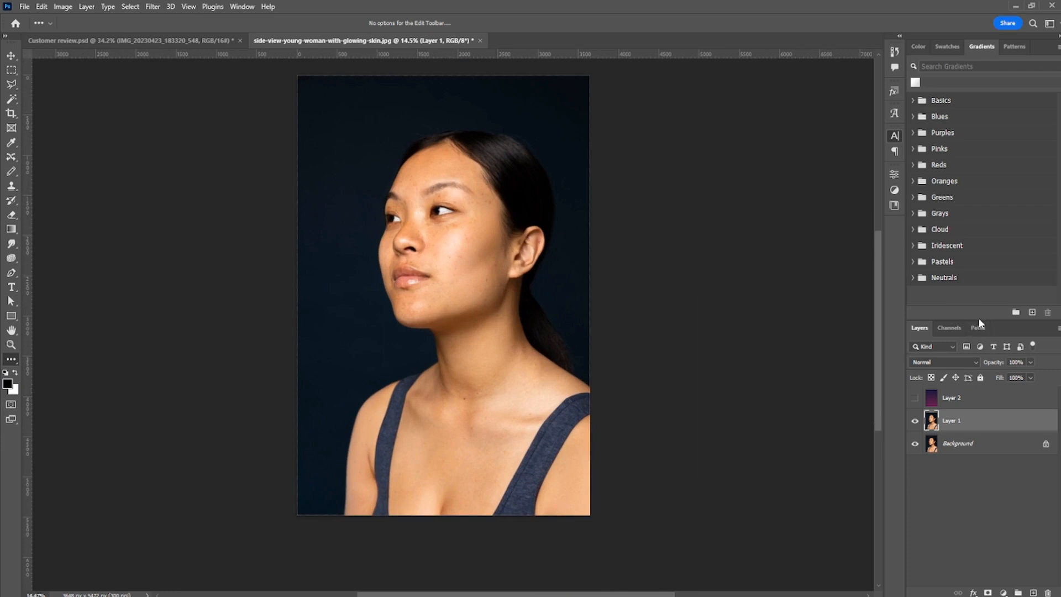
# Extend the layer list area upward, and view the document's channels and paths before returning to the layers.
pyautogui.moveTo(978, 319); pyautogui.dragTo(968, 186)
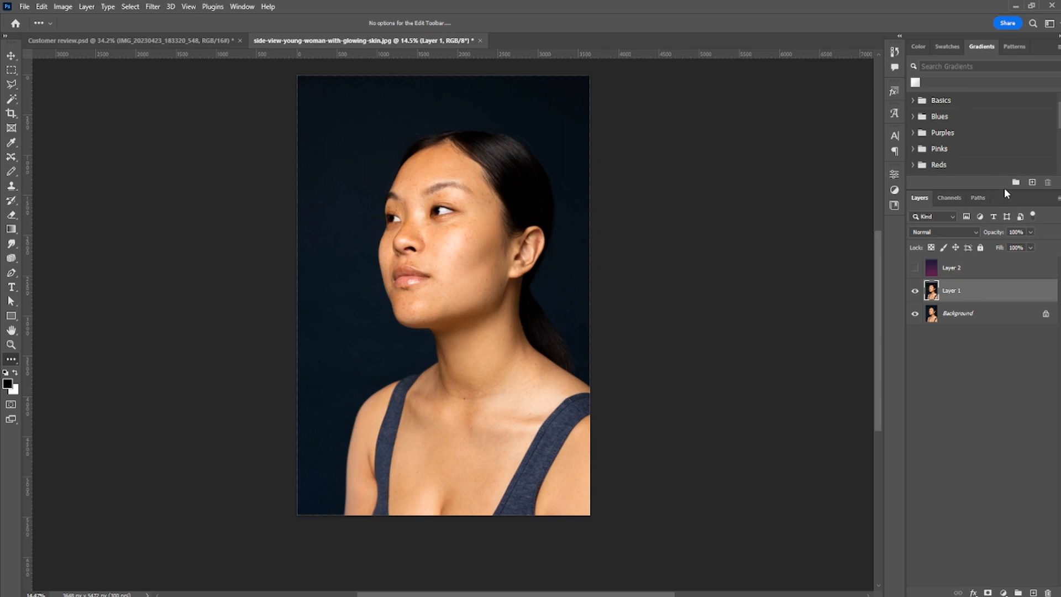
pyautogui.click(944, 198)
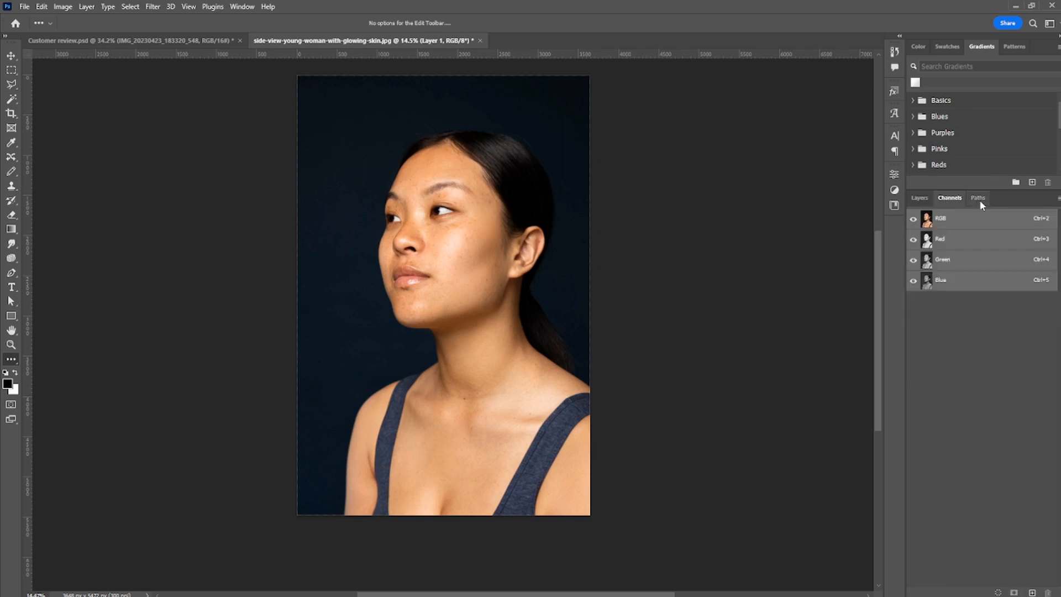
pyautogui.click(979, 198)
pyautogui.click(921, 199)
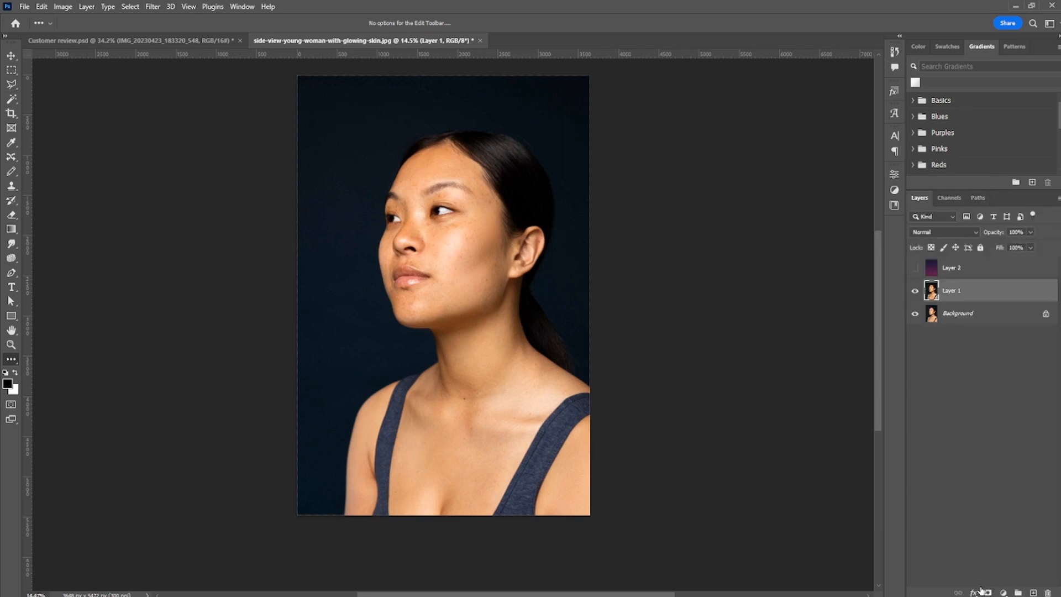